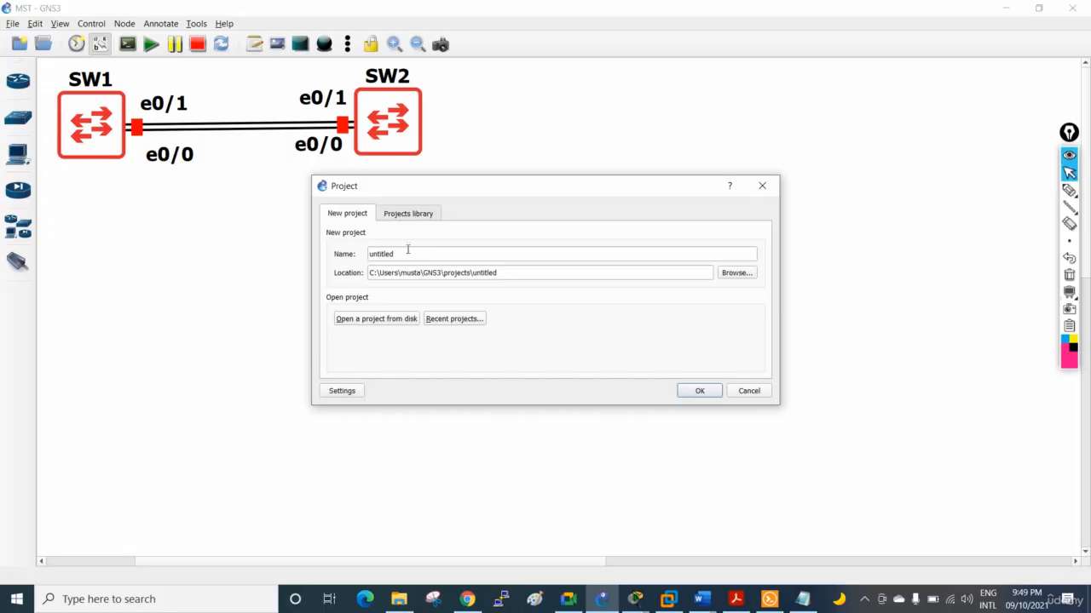
Create a new project named "LACP 1", declining to overwrite any existing project
{"action": "left_click_drag", "start_coordinate": [407, 249], "coordinate": [311, 246]}
{"action": "type", "text": "LACP Lab"}
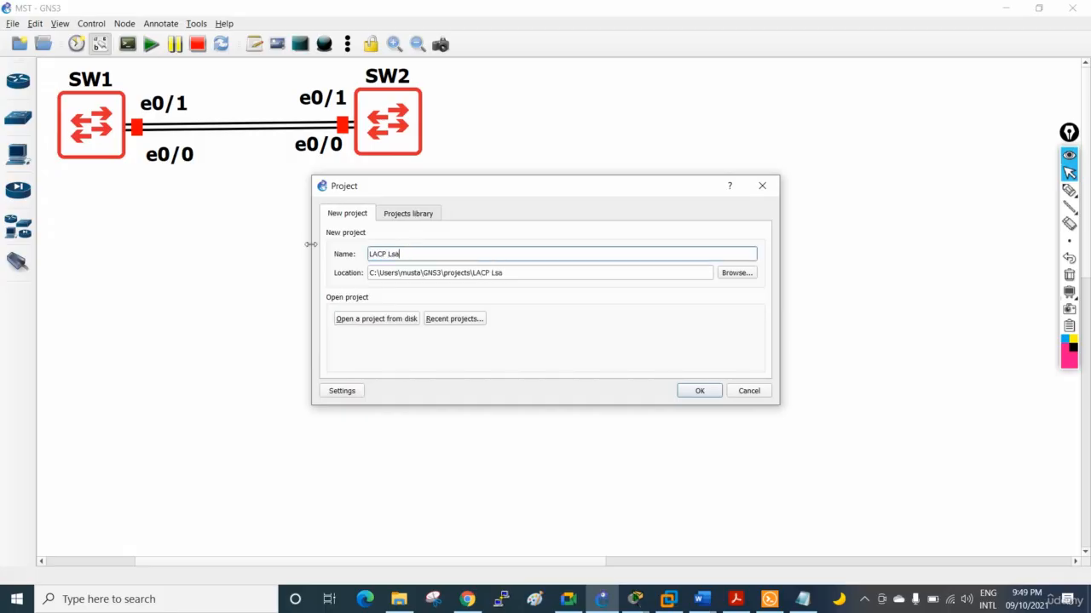
{"action": "key", "text": "Return"}
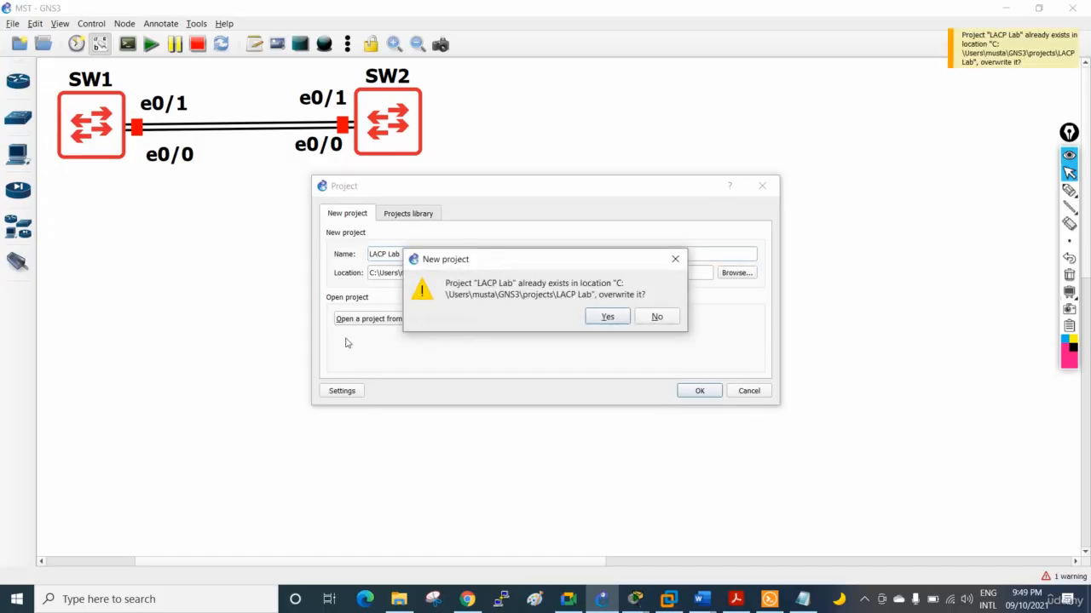
{"action": "left_click", "coordinate": [674, 259]}
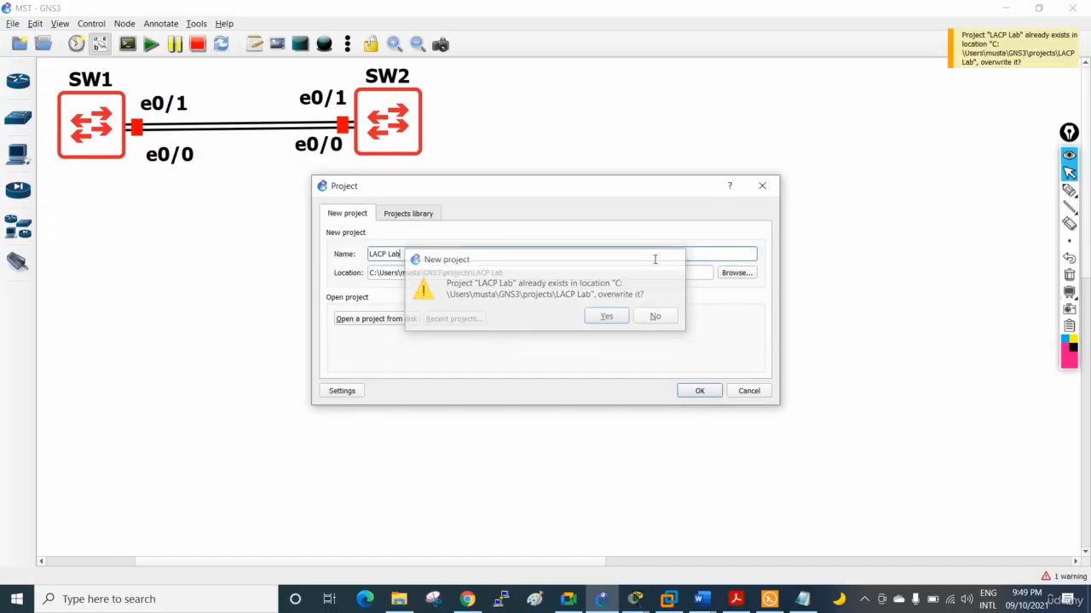
{"action": "left_click", "coordinate": [699, 391]}
{"action": "left_click", "coordinate": [656, 318]}
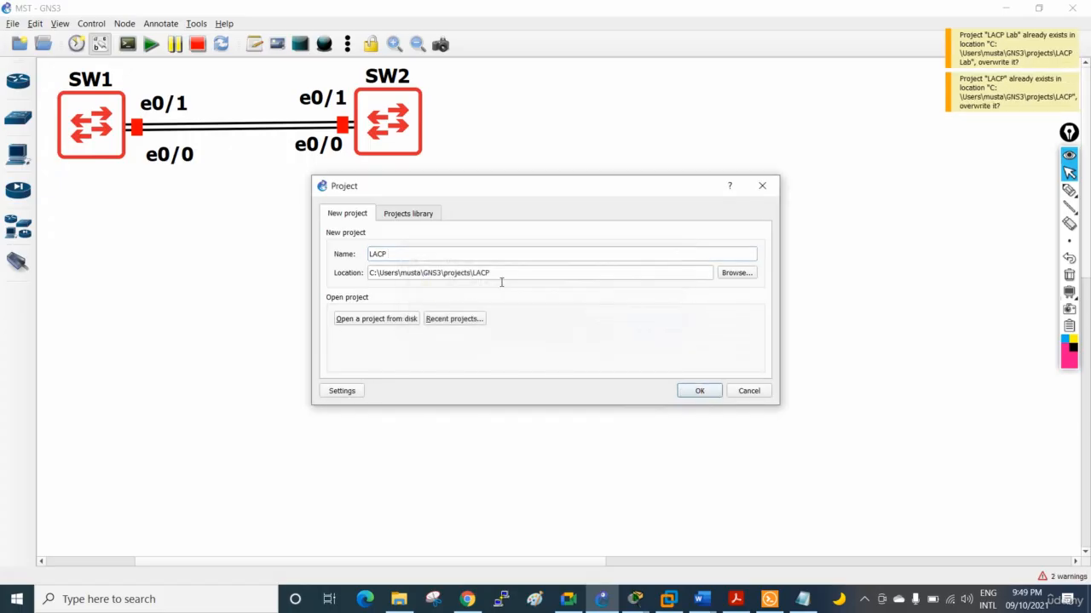
{"action": "left_click", "coordinate": [421, 254]}
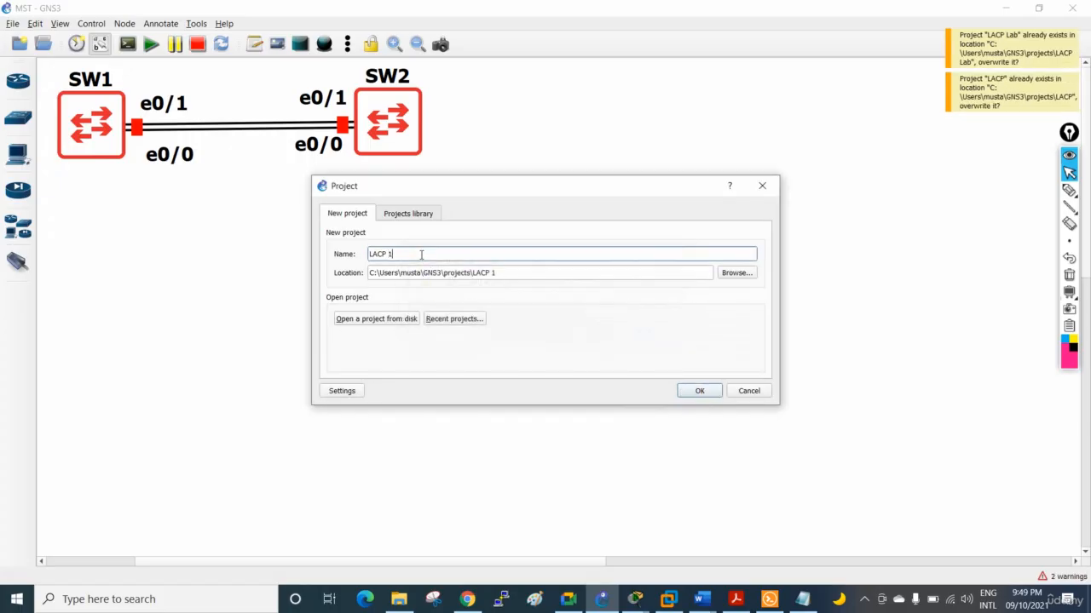
{"action": "left_click", "coordinate": [696, 391]}
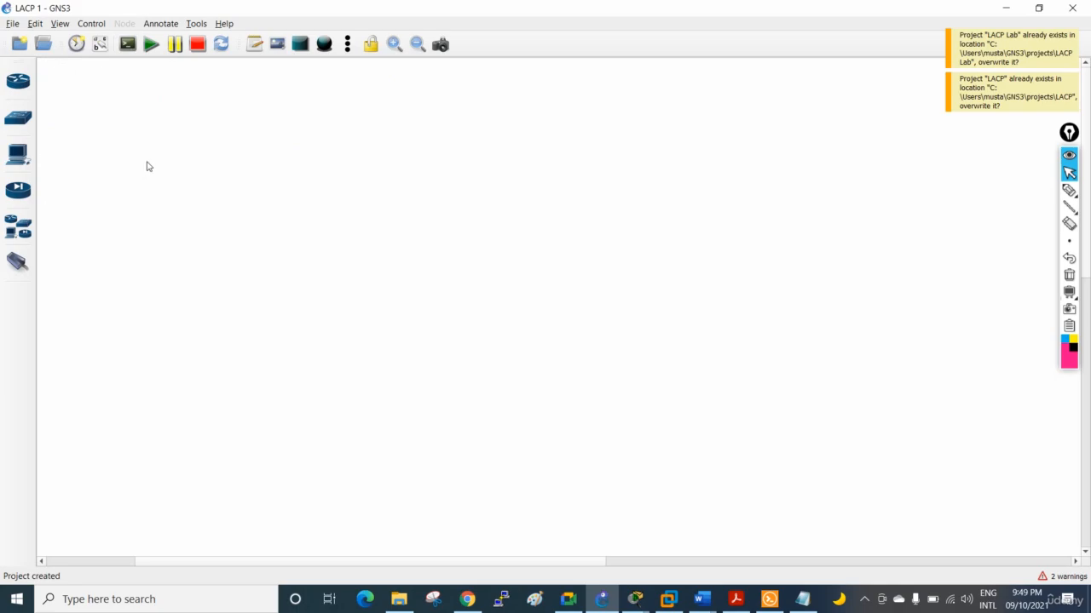
Add three switches to the empty workspace using the SW2 switch template
{"action": "left_click", "coordinate": [18, 118]}
{"action": "left_click_drag", "start_coordinate": [58, 177], "coordinate": [470, 134]}
{"action": "left_click_drag", "start_coordinate": [55, 179], "coordinate": [652, 179]}
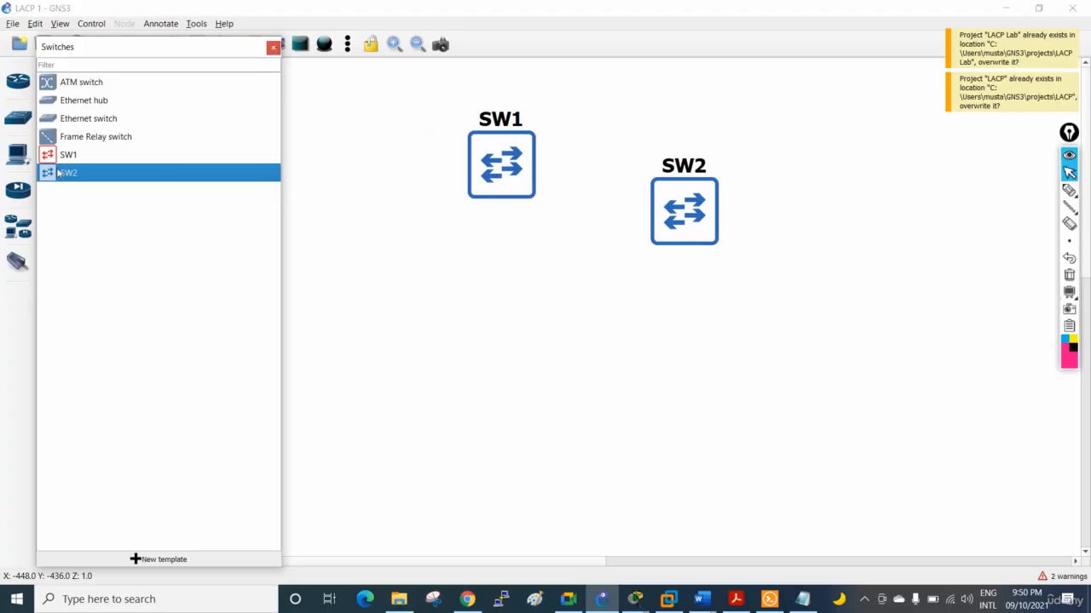
{"action": "left_click_drag", "start_coordinate": [57, 172], "coordinate": [835, 188]}
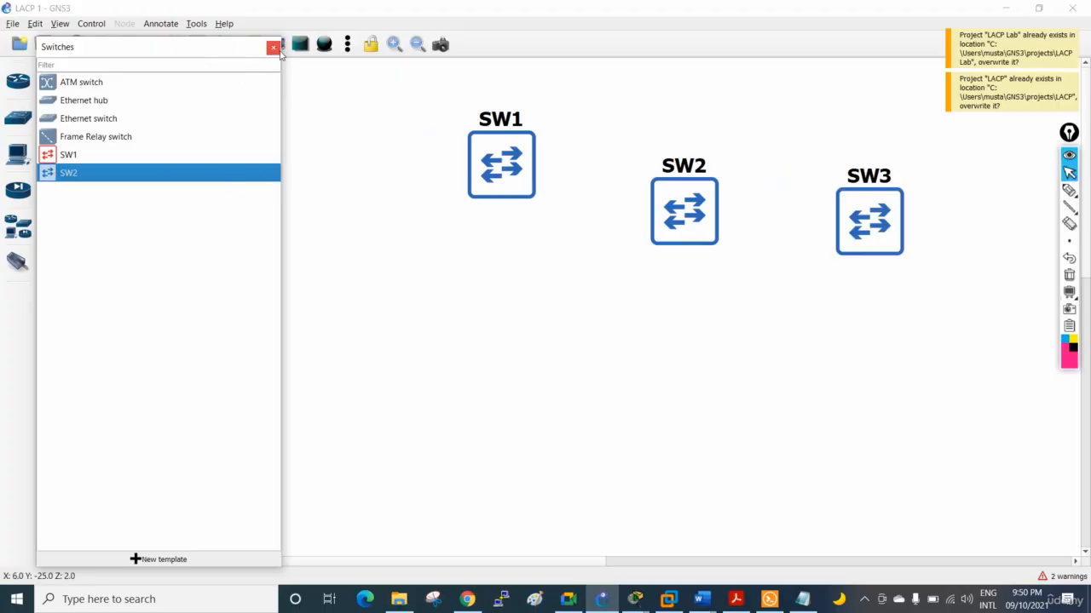
{"action": "left_click", "coordinate": [273, 47]}
Arrange SW1, SW2 and SW3 in an evenly spaced horizontal row along the upper part of the workspace
{"action": "left_click_drag", "start_coordinate": [506, 168], "coordinate": [139, 150]}
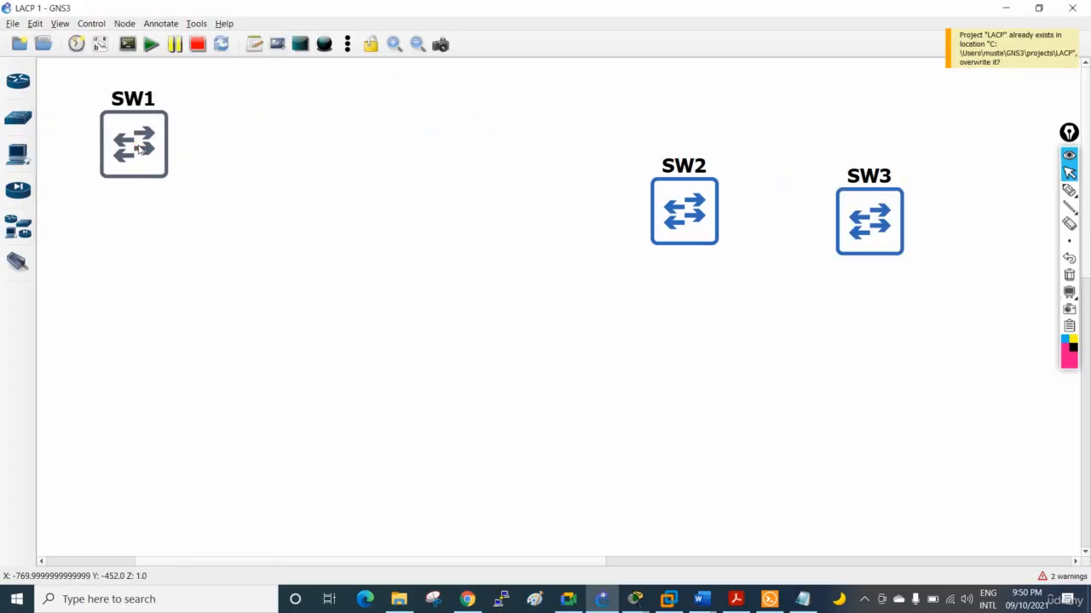
{"action": "left_click_drag", "start_coordinate": [680, 208], "coordinate": [356, 139]}
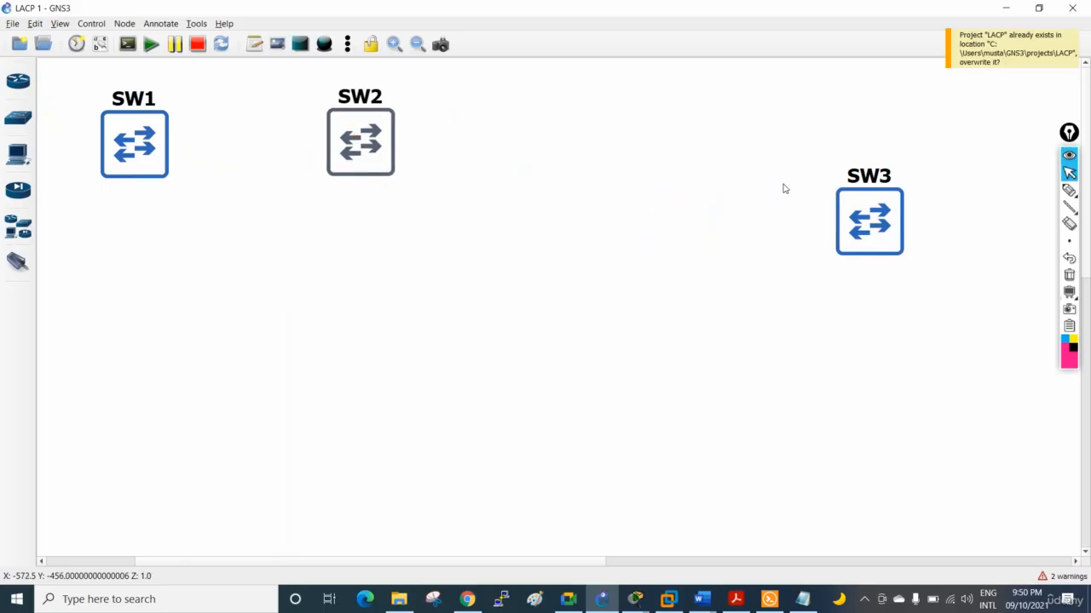
{"action": "left_click_drag", "start_coordinate": [860, 218], "coordinate": [578, 136]}
{"action": "left_click", "coordinate": [543, 189]}
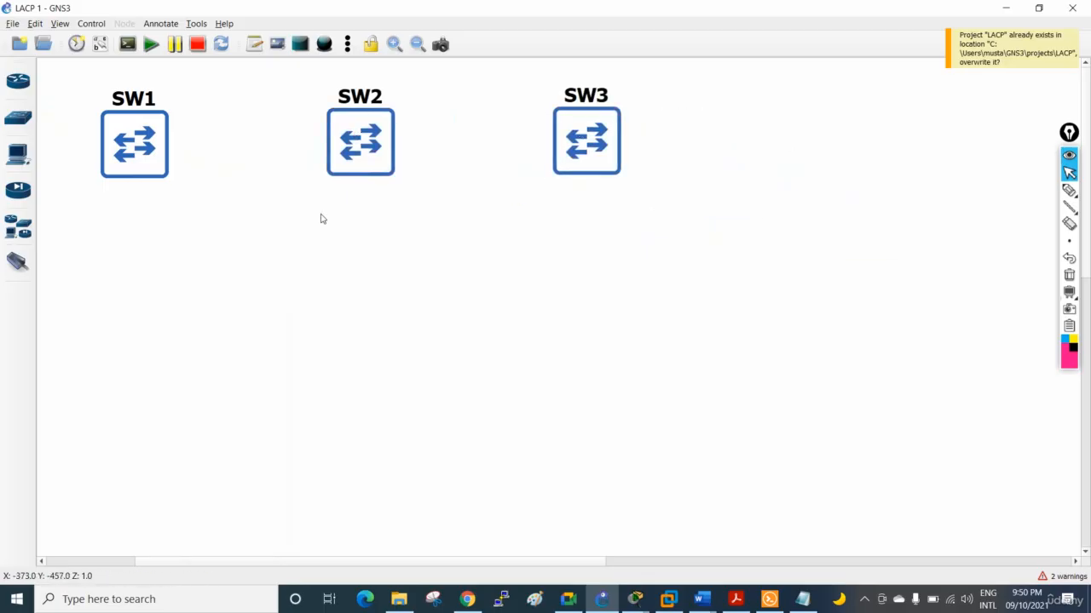
Link SW1 to SW2 with two cables, Ethernet0/0 to Ethernet0/0 and Ethernet0/1 to Ethernet0/1
{"action": "left_click", "coordinate": [17, 261]}
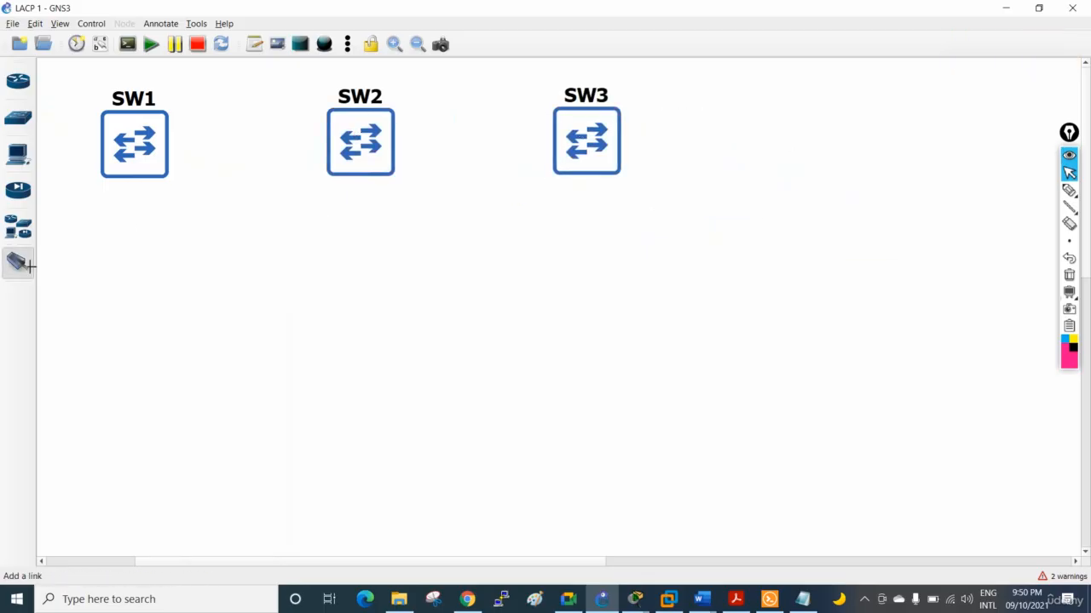
{"action": "left_click", "coordinate": [136, 127]}
{"action": "left_click", "coordinate": [162, 134]}
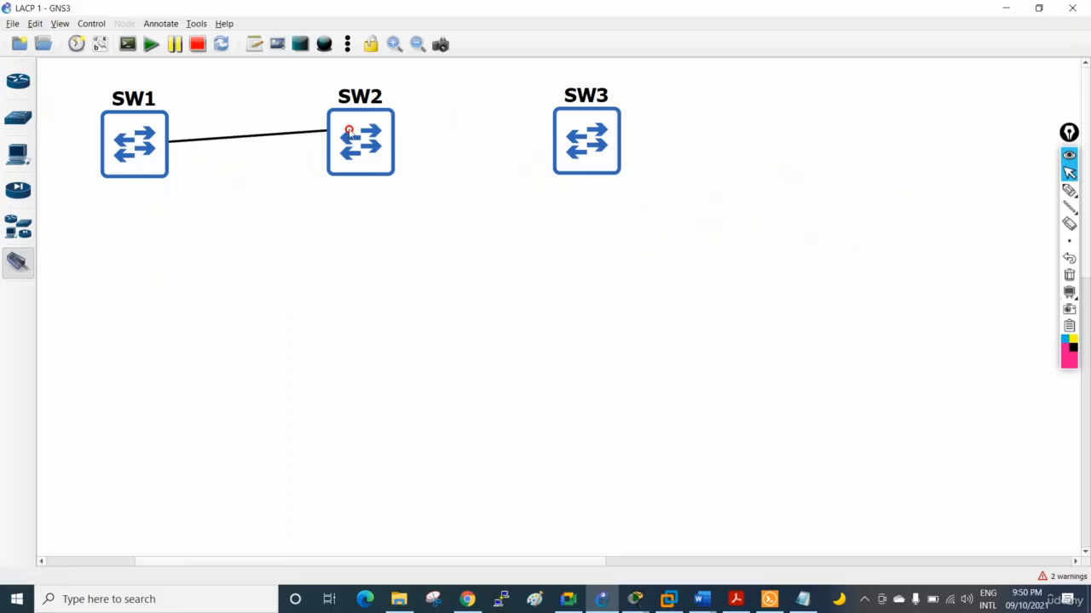
{"action": "left_click", "coordinate": [350, 132]}
{"action": "left_click", "coordinate": [362, 136]}
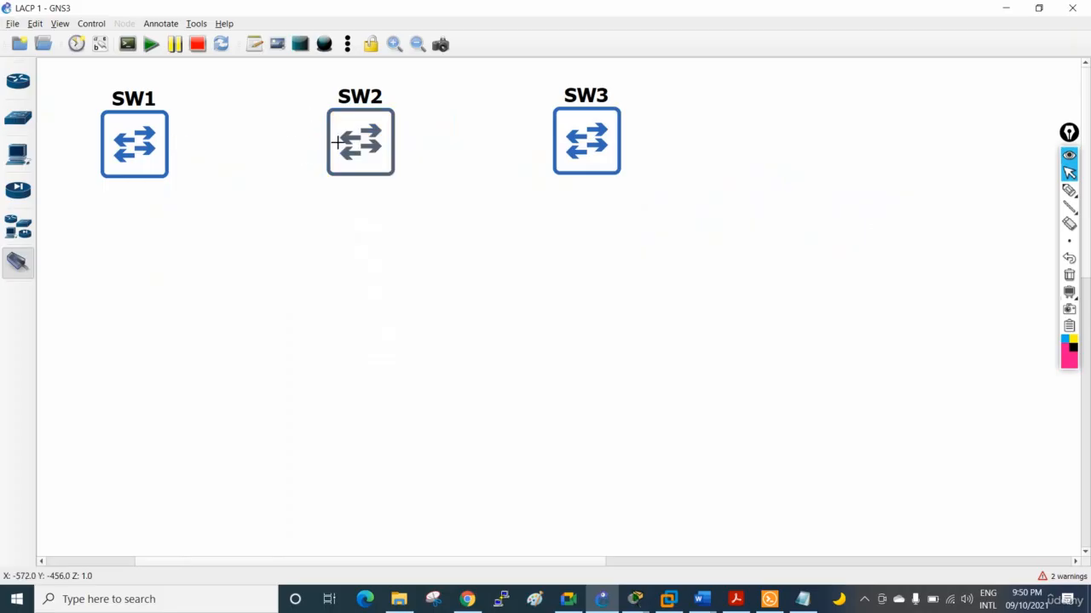
{"action": "left_click", "coordinate": [142, 156]}
{"action": "left_click", "coordinate": [156, 178]}
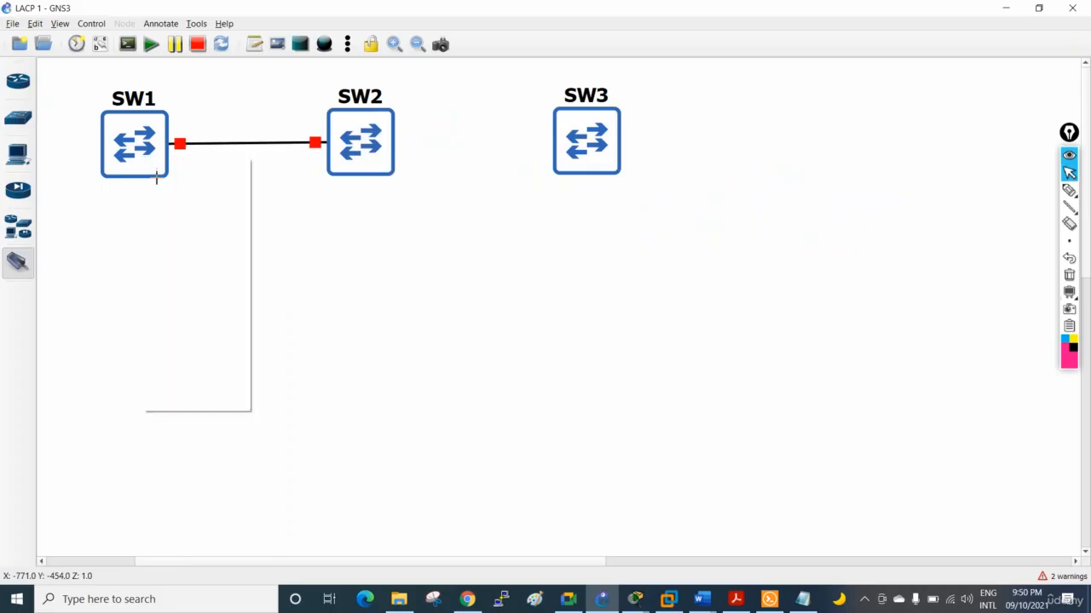
{"action": "left_click", "coordinate": [359, 164]}
{"action": "left_click", "coordinate": [361, 180]}
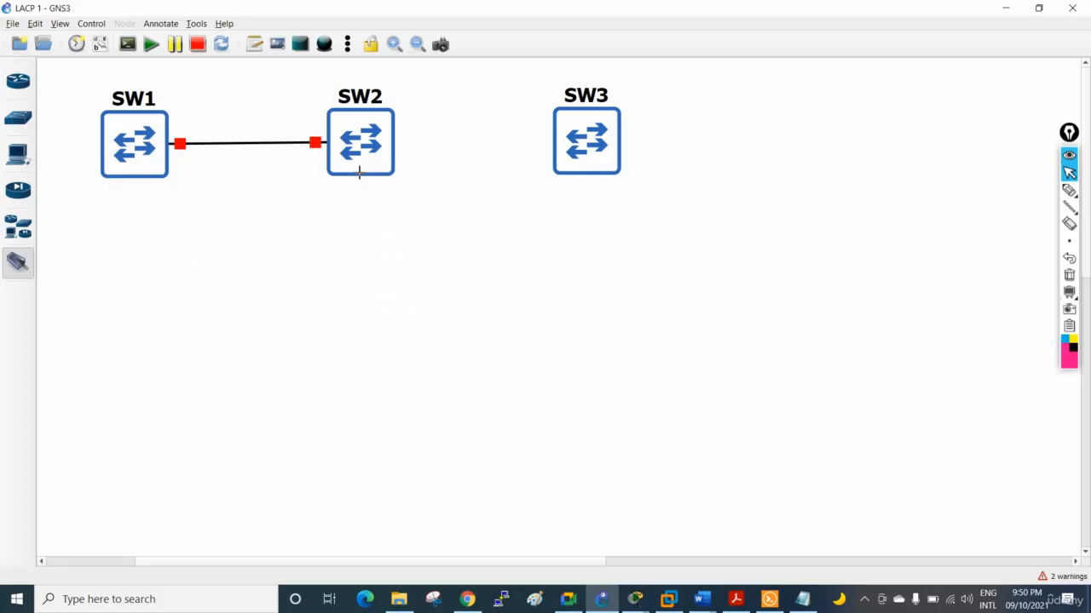
Add two more links between SW1 and SW2, Ethernet0/2 to Ethernet0/2 and Ethernet0/3 to Ethernet0/3
{"action": "left_click", "coordinate": [135, 163]}
{"action": "left_click", "coordinate": [155, 202]}
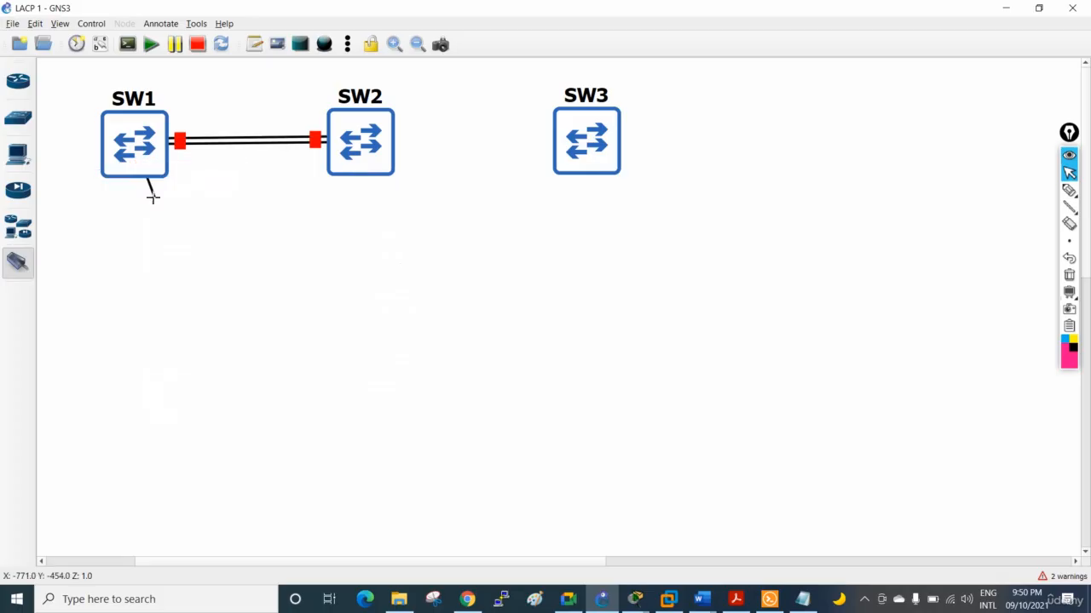
{"action": "left_click", "coordinate": [356, 158]}
{"action": "left_click", "coordinate": [368, 197]}
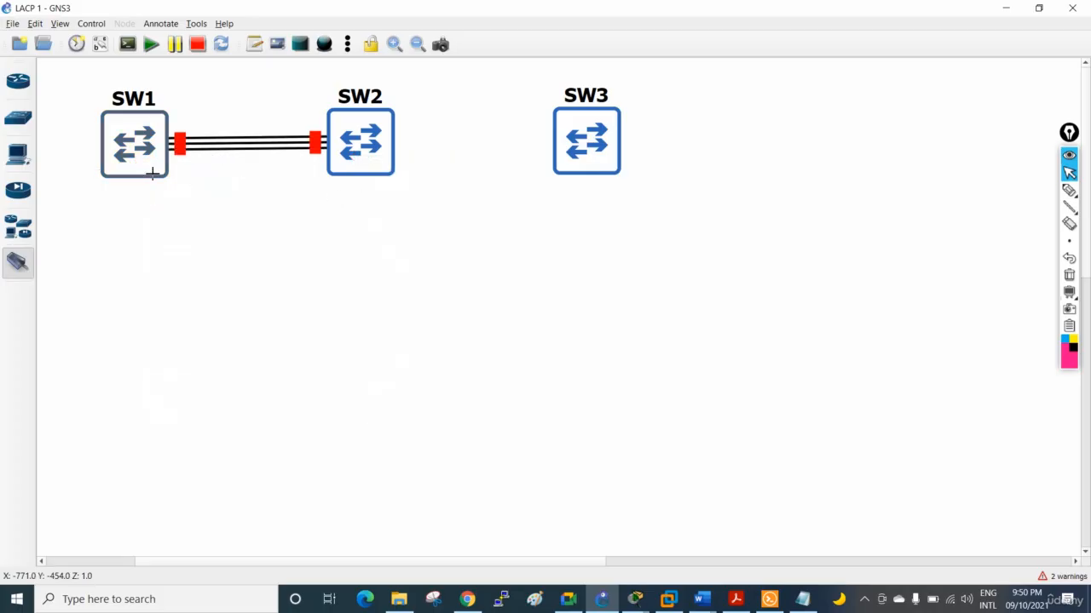
{"action": "left_click", "coordinate": [137, 160]}
{"action": "left_click", "coordinate": [171, 212]}
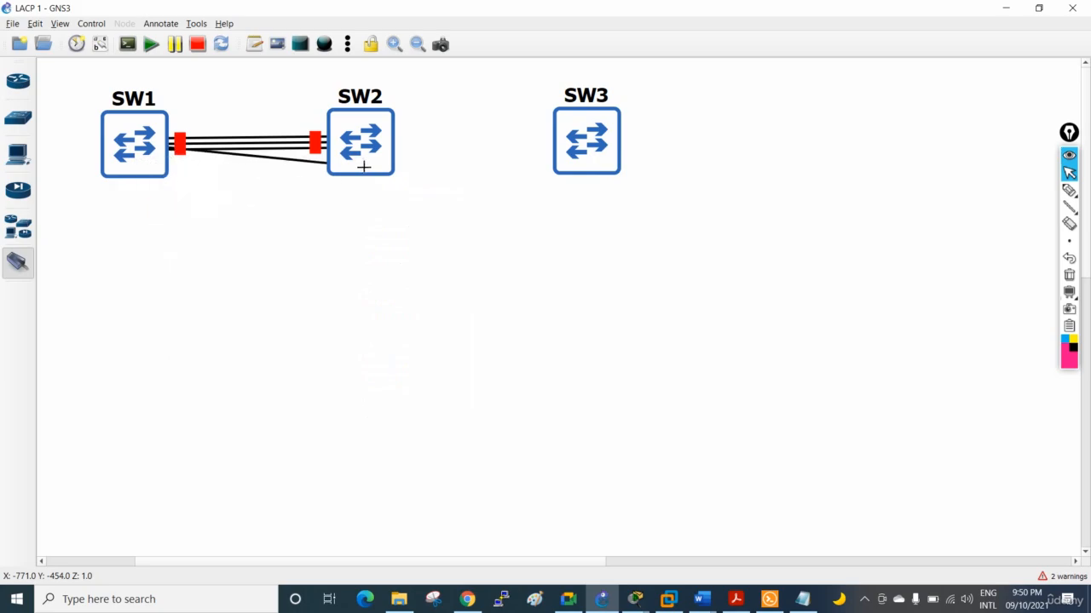
{"action": "left_click", "coordinate": [364, 167]}
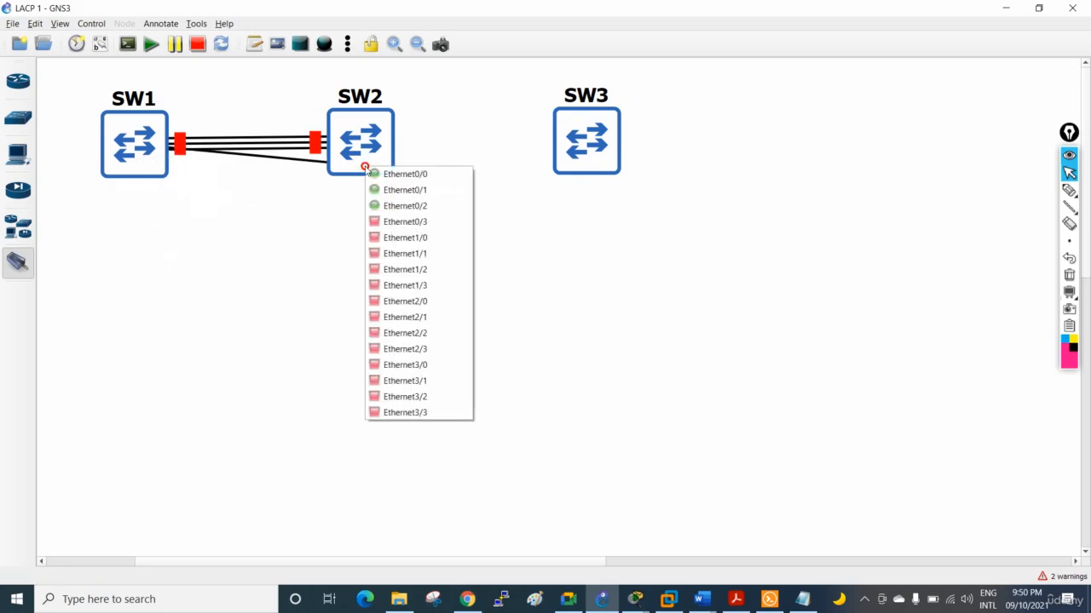
{"action": "left_click", "coordinate": [386, 219]}
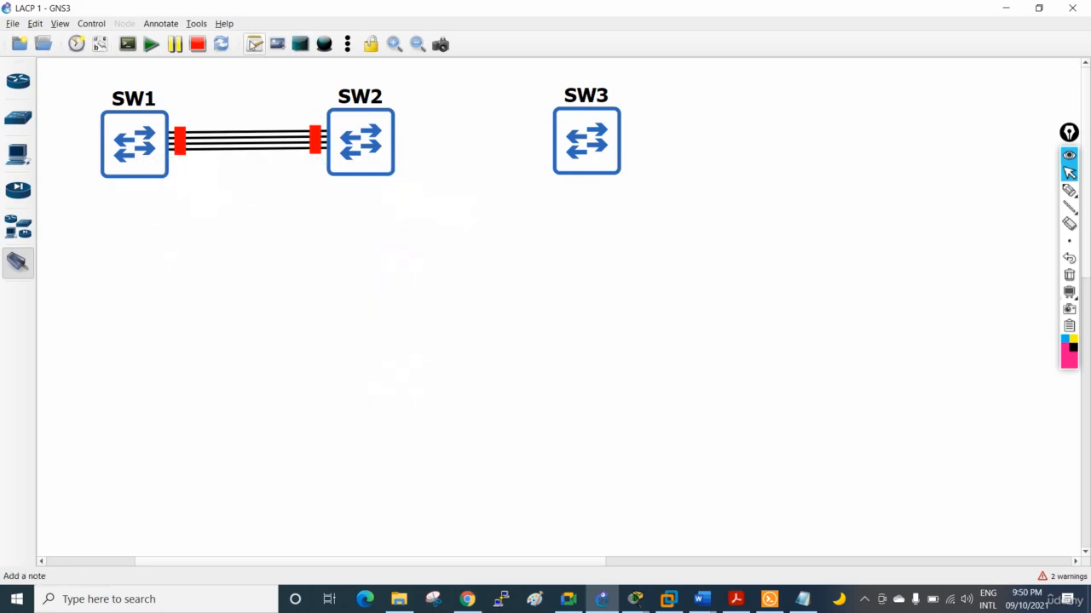
Add a text note reading "e0/0-3" below the links between SW1 and SW2
{"action": "left_click", "coordinate": [253, 44]}
{"action": "left_click", "coordinate": [204, 171]}
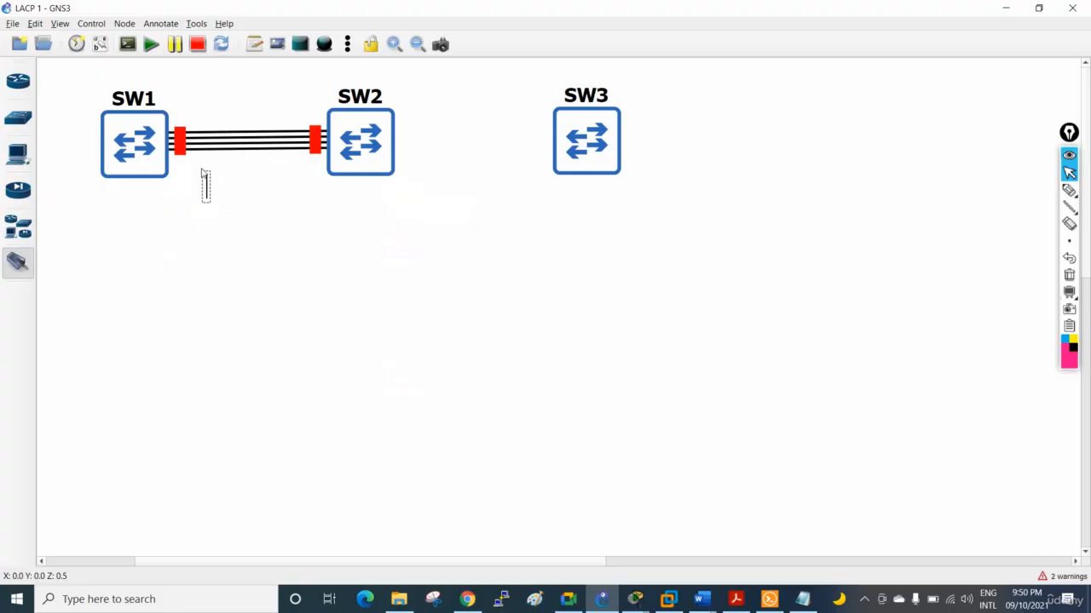
{"action": "type", "text": "e0/0"}
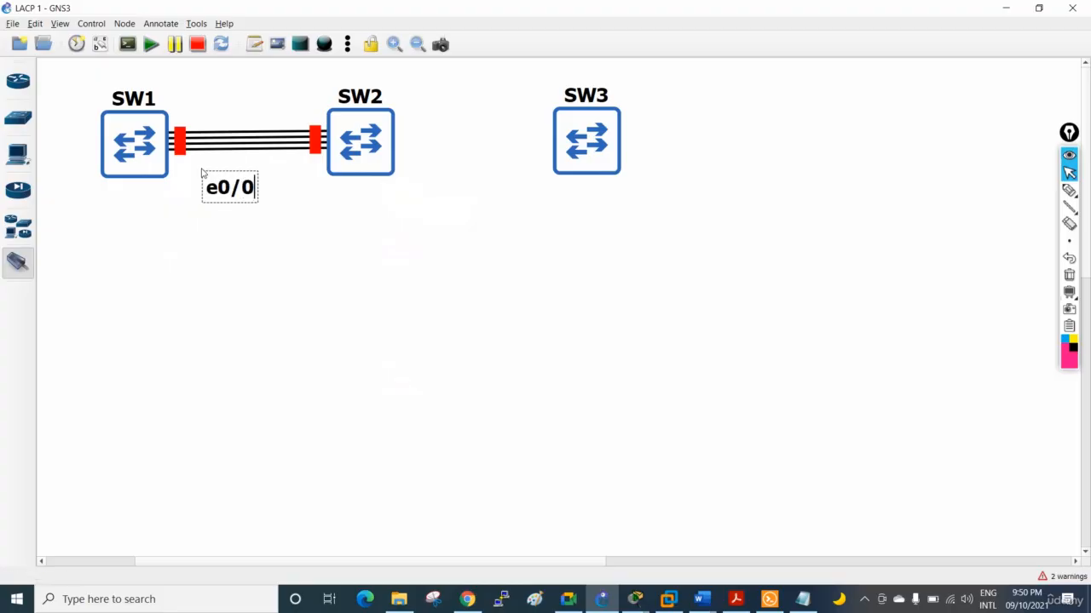
{"action": "type", "text": "-3"}
{"action": "left_click", "coordinate": [215, 252]}
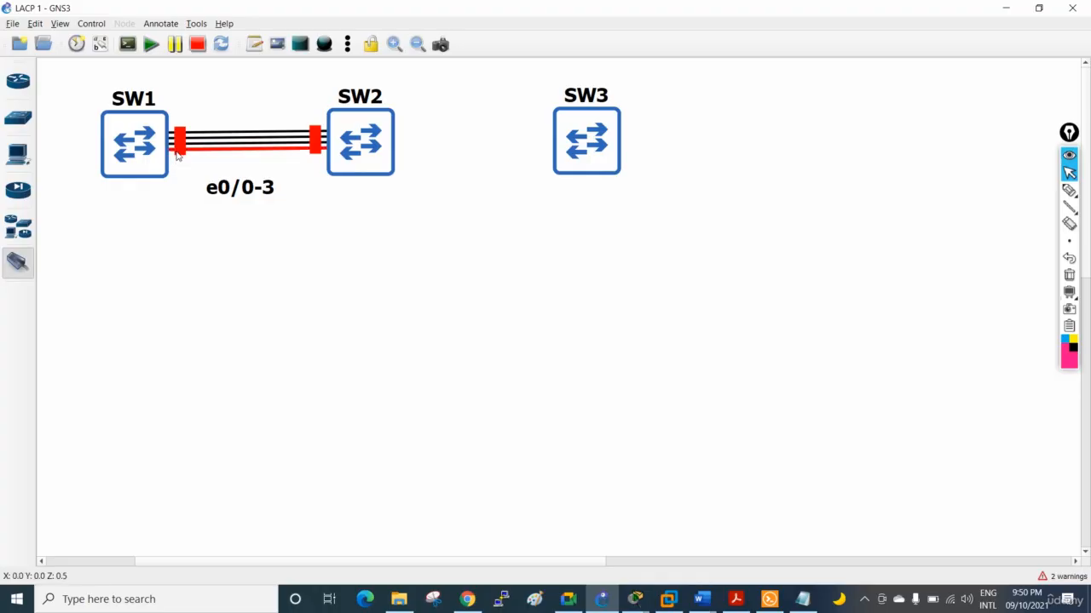
Show the interface labels, try to spread out the overlapping ones at SW2, and hide the labels again
{"action": "left_click", "coordinate": [99, 44]}
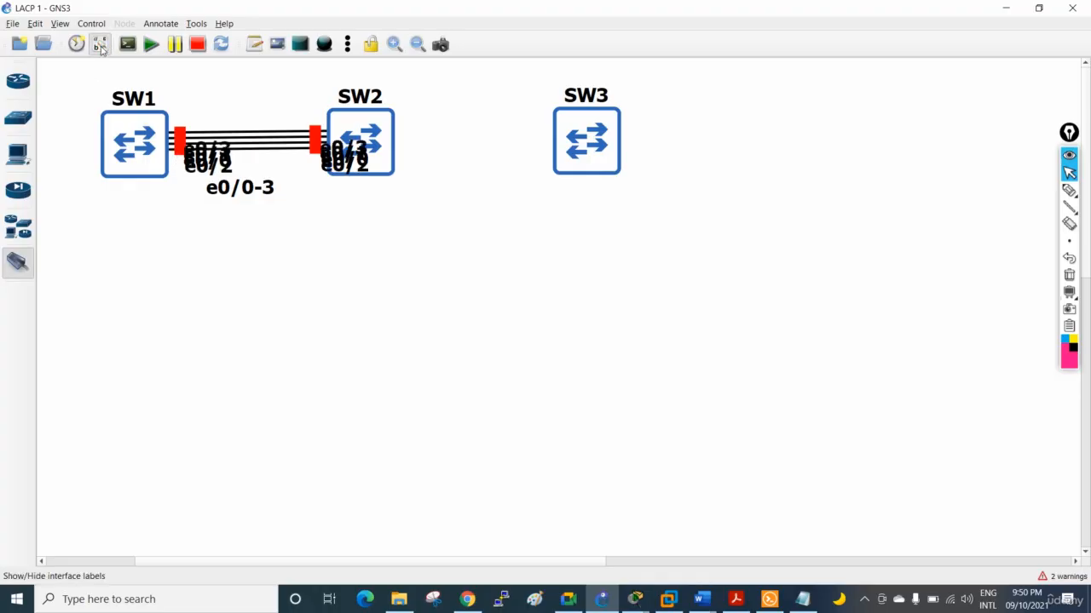
{"action": "left_click_drag", "start_coordinate": [353, 167], "coordinate": [357, 201]}
{"action": "left_click_drag", "start_coordinate": [346, 155], "coordinate": [353, 264]}
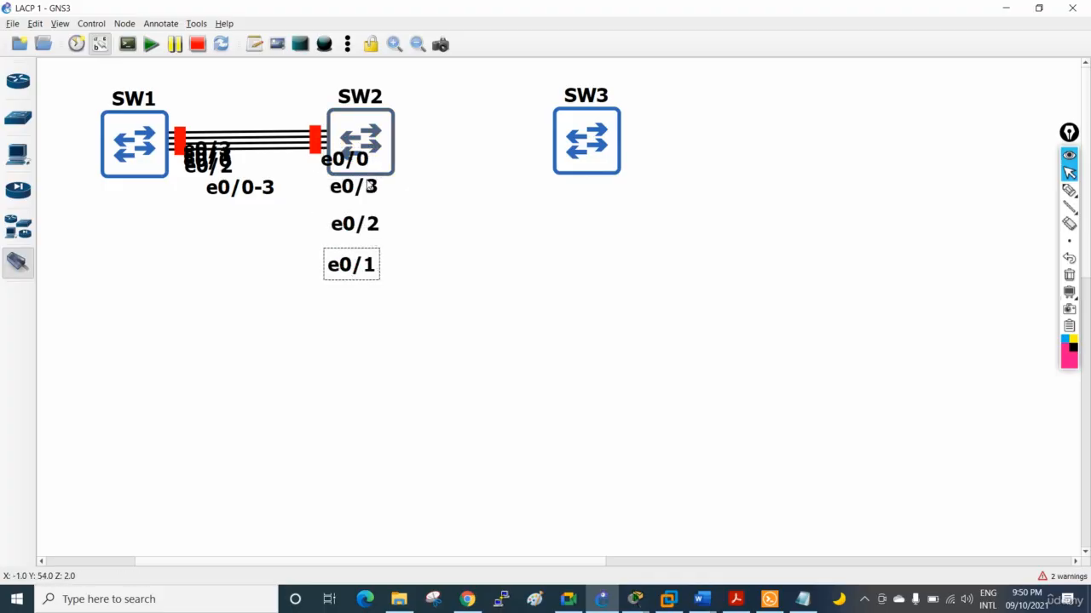
{"action": "left_click", "coordinate": [100, 43]}
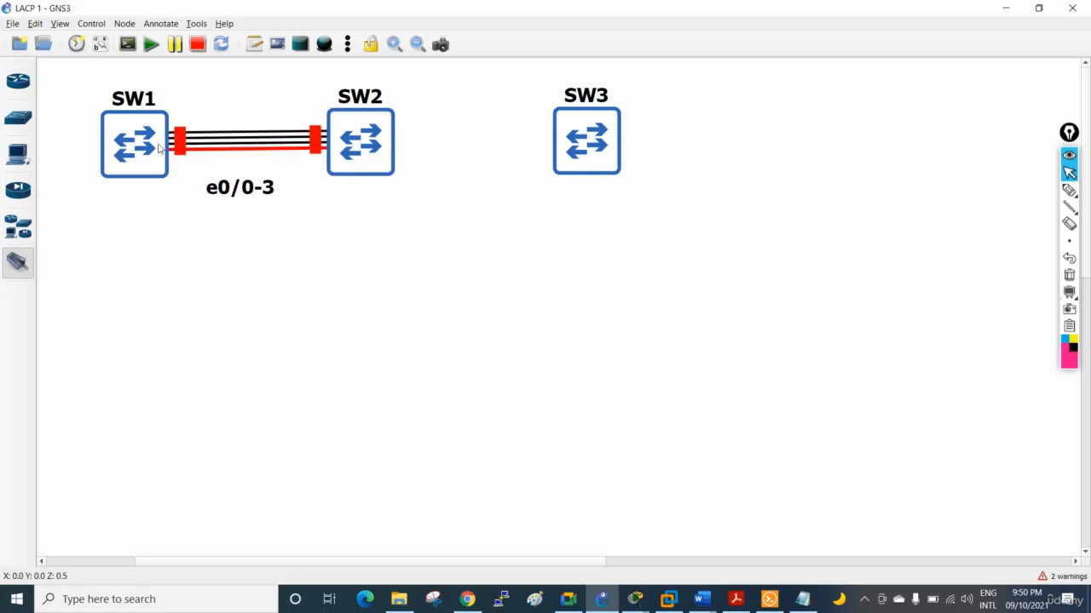
Move the e0/0-3 note above the links between SW1 and SW2 and leave link-adding mode
{"action": "left_click_drag", "start_coordinate": [247, 188], "coordinate": [254, 105]}
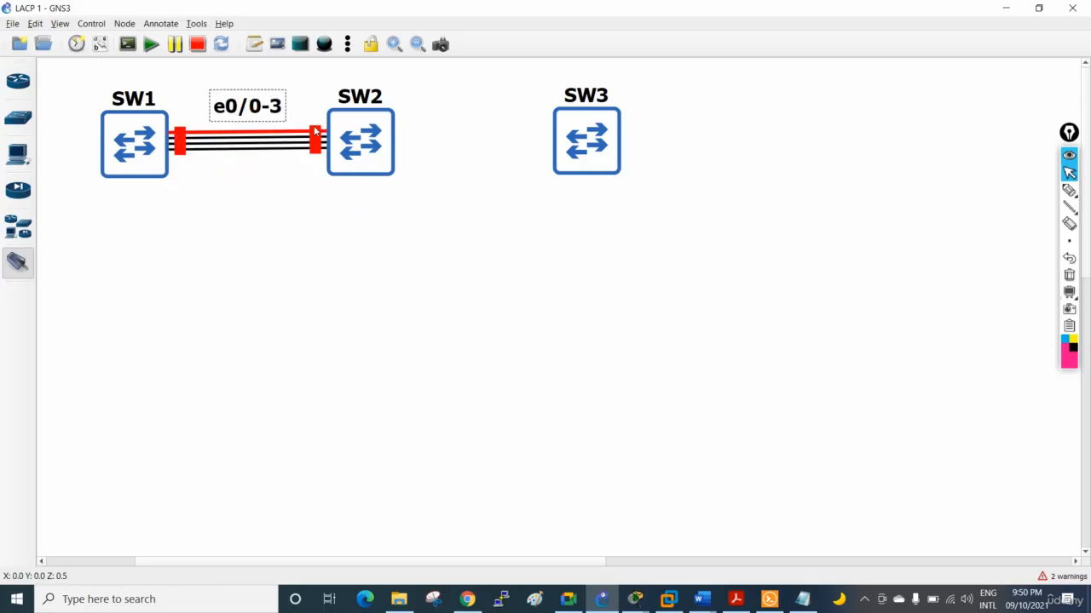
{"action": "left_click", "coordinate": [17, 263]}
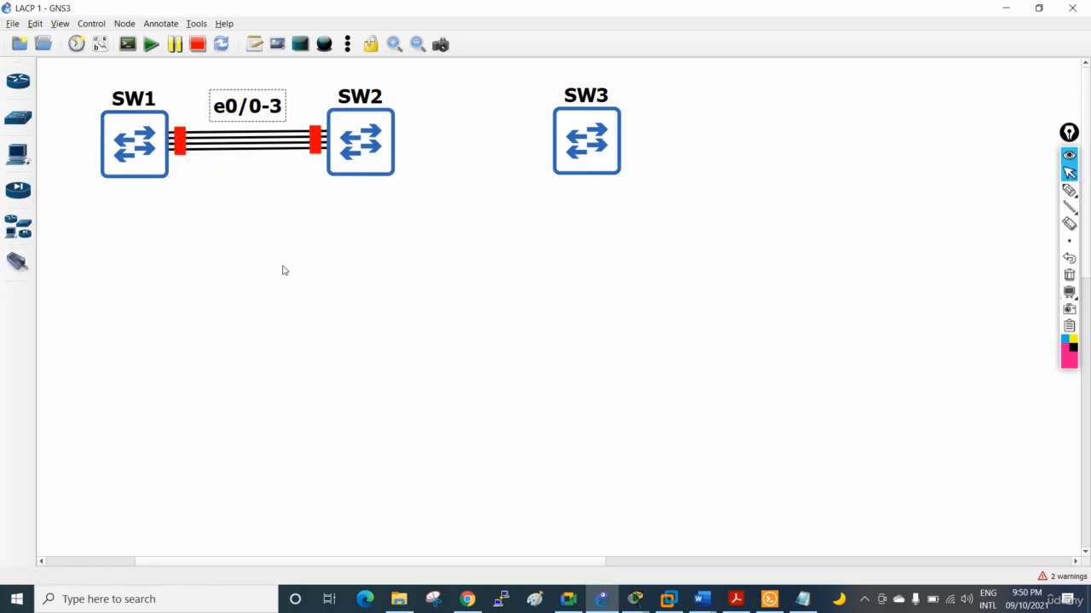
Link Ethernet1/0 on SW2 to Ethernet1/0 on SW3
{"action": "left_click", "coordinate": [26, 263]}
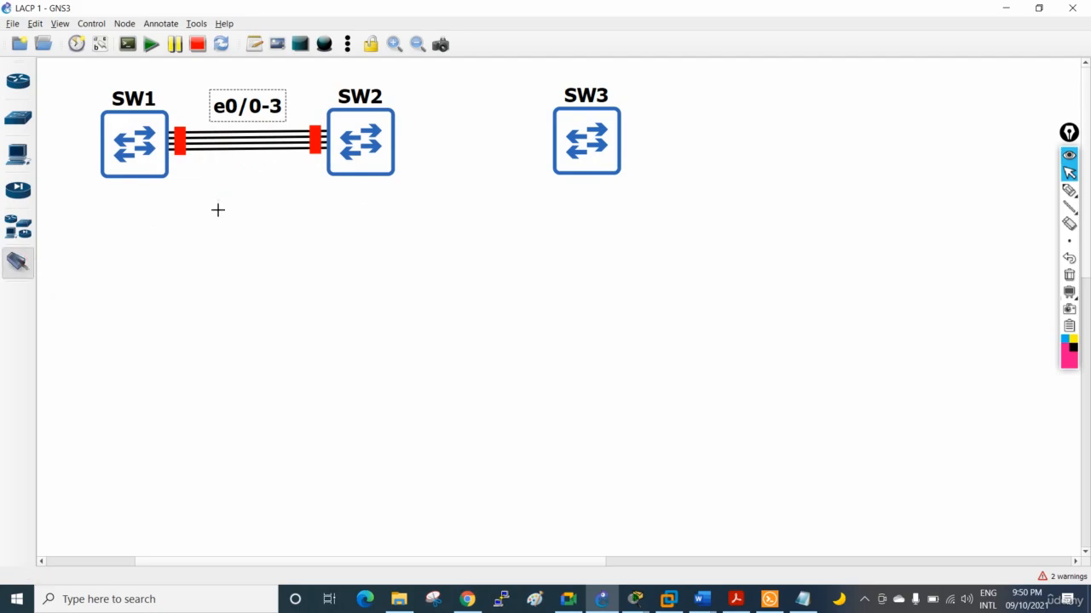
{"action": "left_click", "coordinate": [385, 125]}
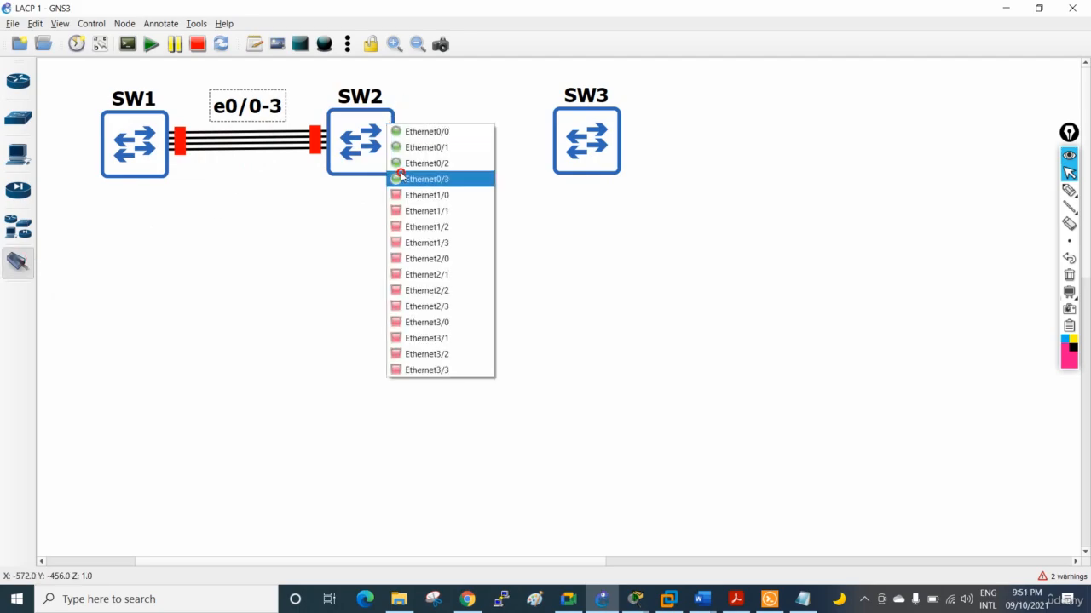
{"action": "left_click", "coordinate": [409, 195]}
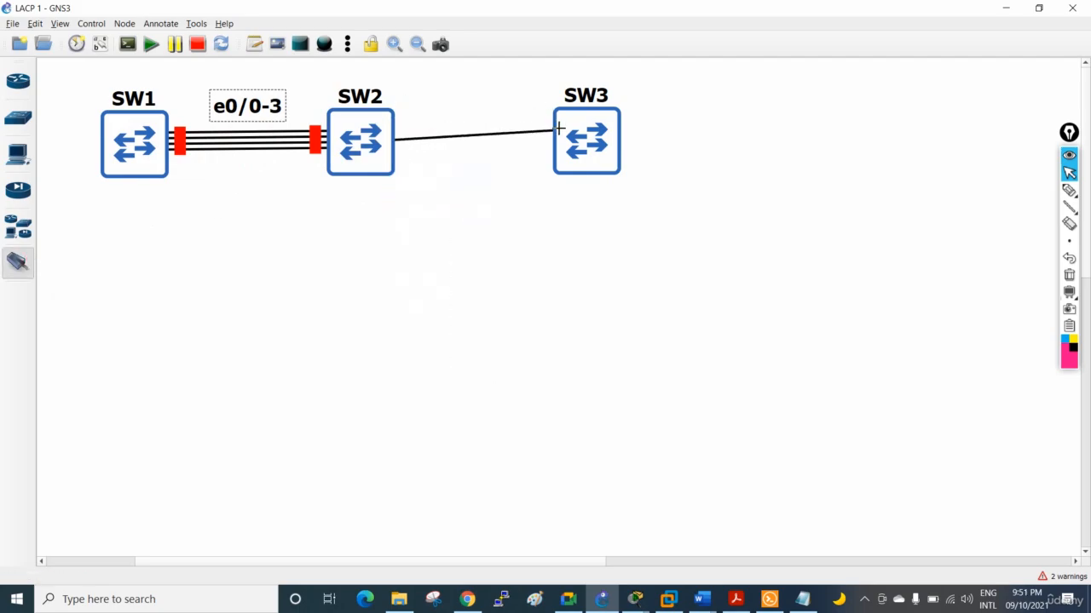
{"action": "left_click", "coordinate": [557, 133]}
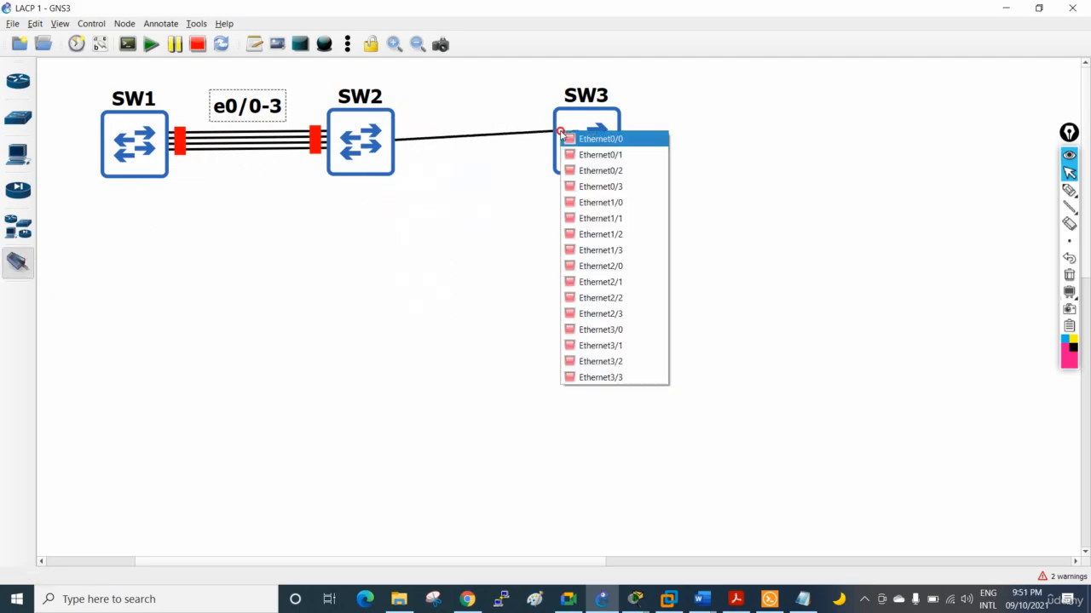
{"action": "left_click", "coordinate": [590, 203]}
Link Ethernet1/1 on SW2 to Ethernet1/1 on SW3
{"action": "left_click", "coordinate": [380, 156]}
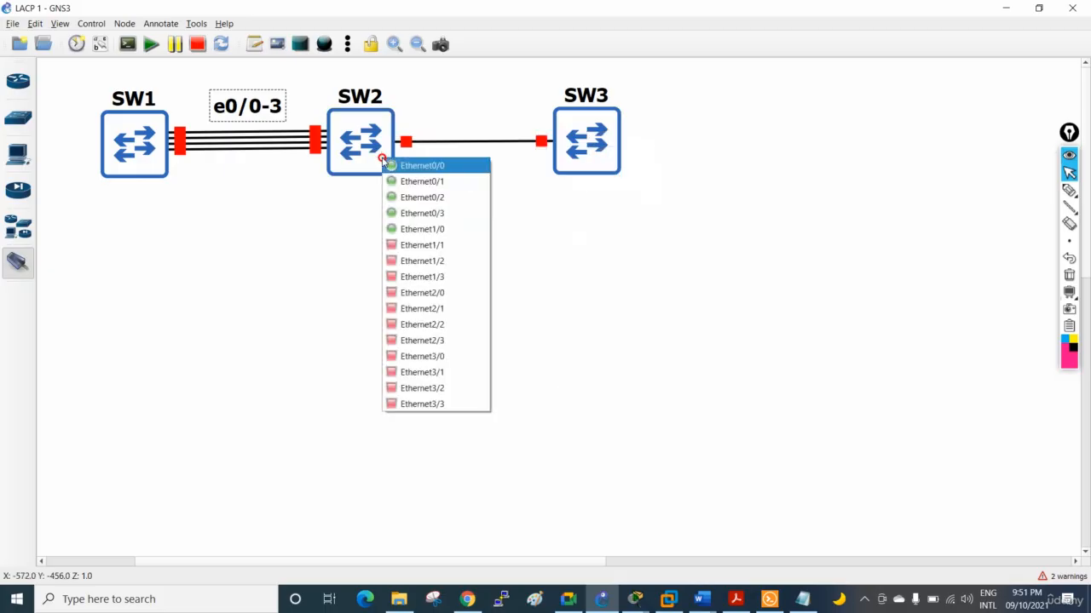
{"action": "left_click", "coordinate": [421, 229]}
{"action": "left_click", "coordinate": [570, 159]}
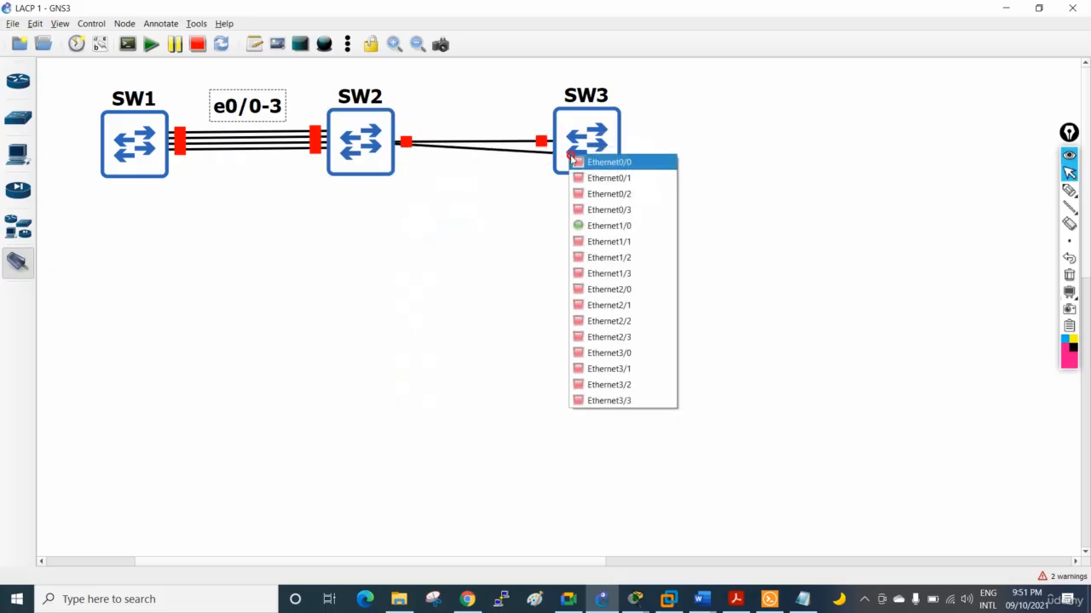
{"action": "left_click", "coordinate": [598, 226]}
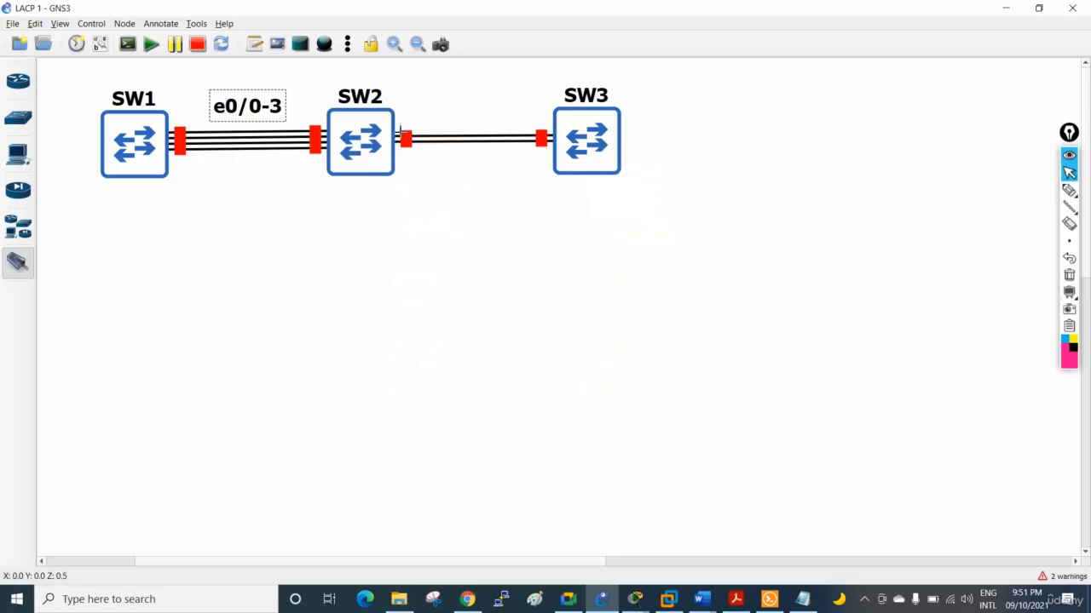
Link Ethernet1/2 on SW2 to Ethernet1/2 on SW3
{"action": "mouse_move", "coordinate": [553, 129]}
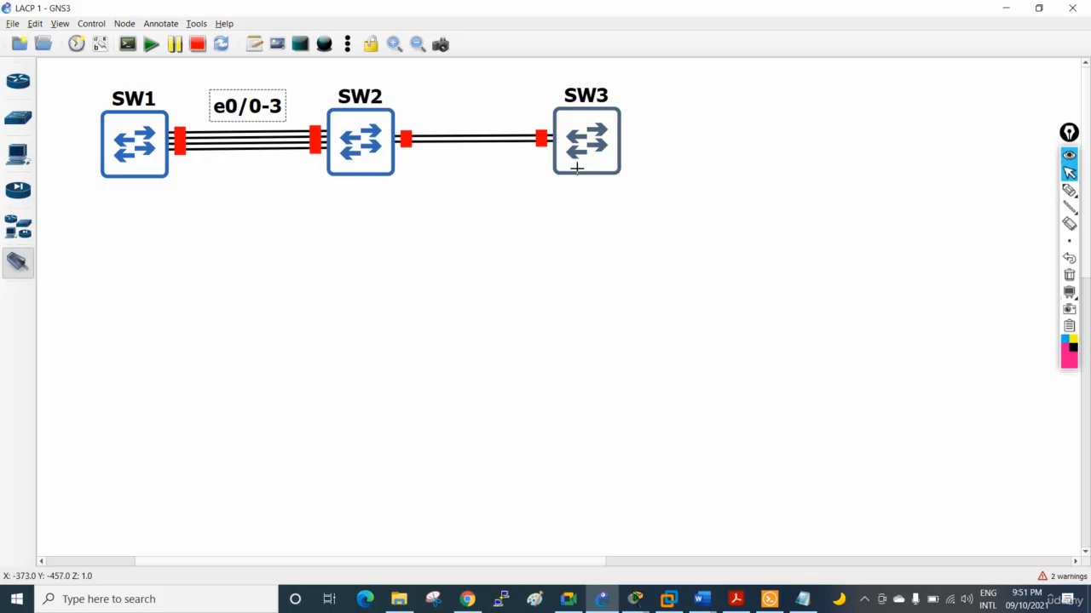
{"action": "mouse_move", "coordinate": [576, 168]}
{"action": "left_click", "coordinate": [385, 156]}
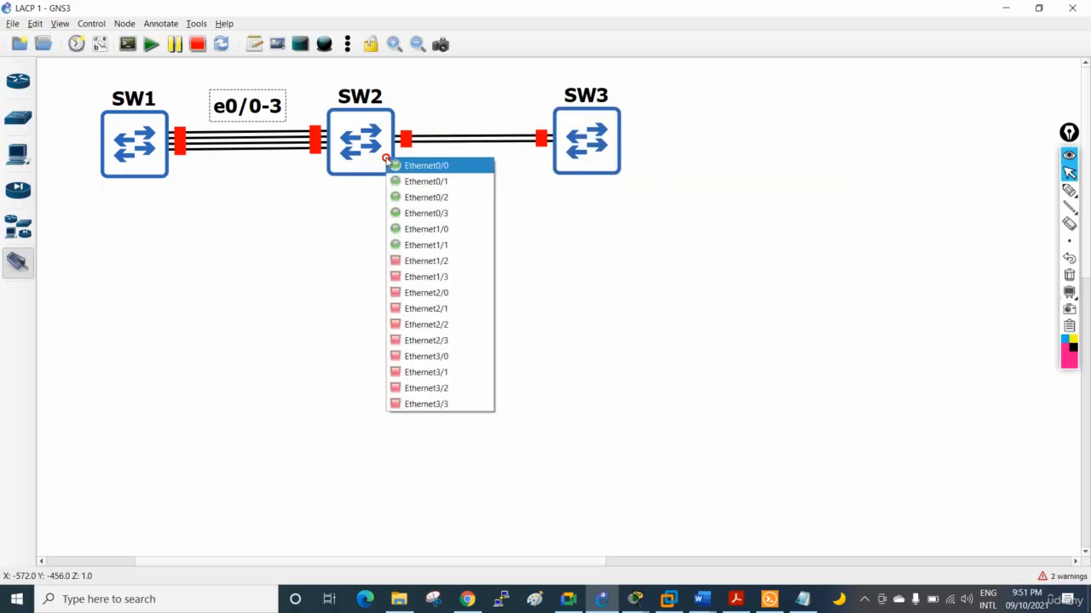
{"action": "left_click", "coordinate": [445, 259]}
{"action": "left_click", "coordinate": [563, 159]}
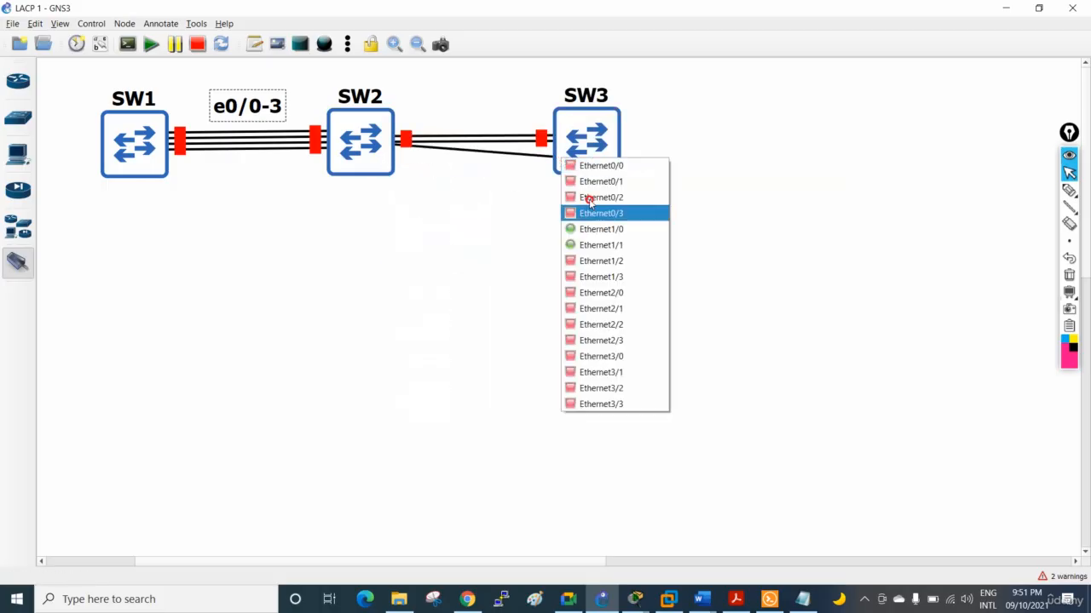
{"action": "left_click", "coordinate": [607, 259]}
Link Ethernet1/3 on SW2 to Ethernet1/3 on SW3 and leave link-adding mode
{"action": "left_click", "coordinate": [390, 156]}
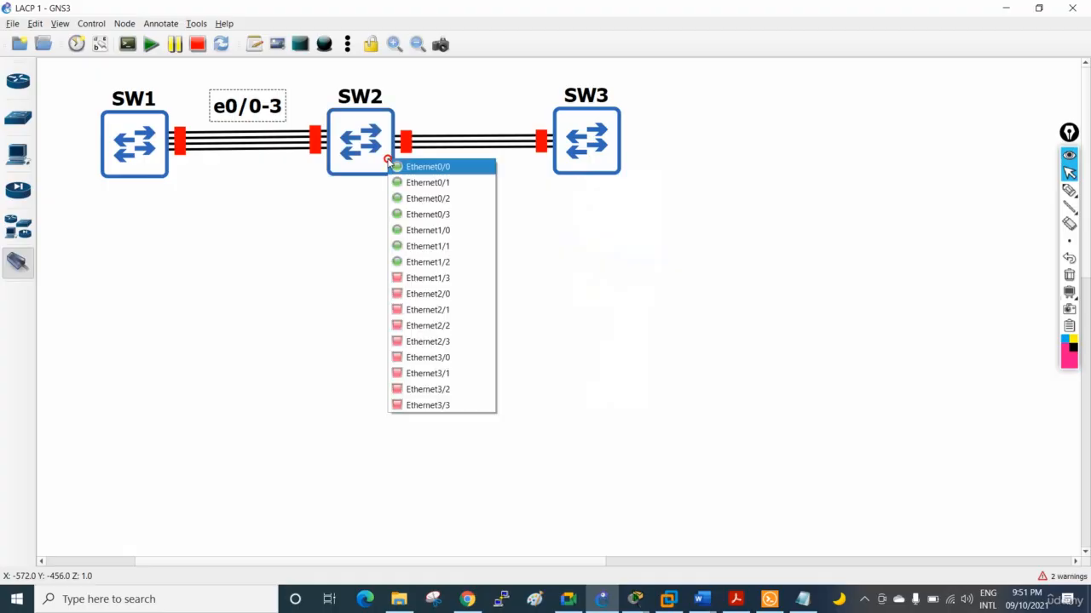
{"action": "left_click", "coordinate": [442, 278]}
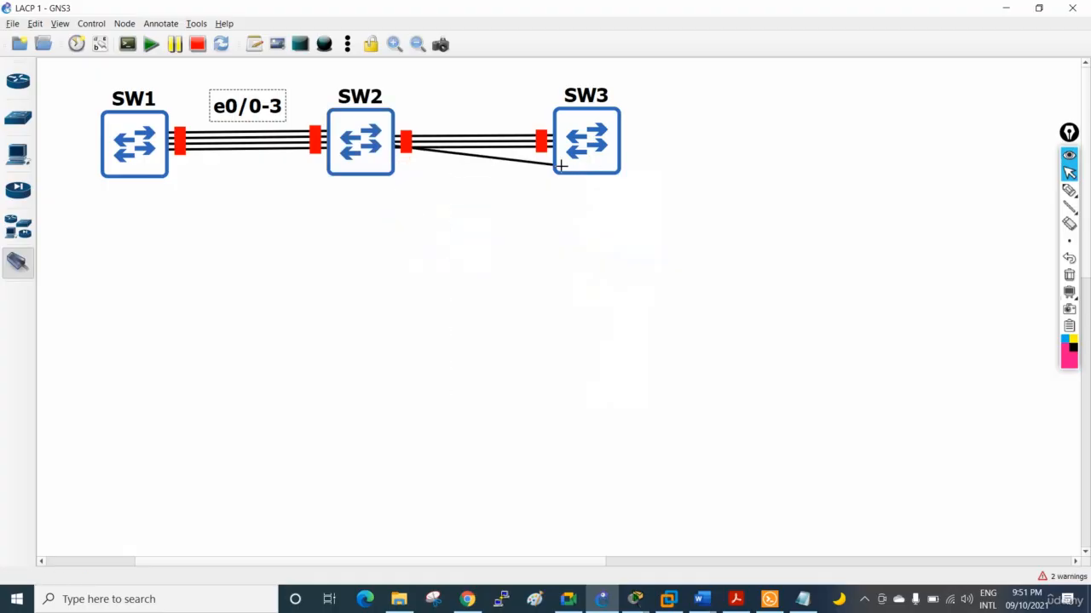
{"action": "left_click", "coordinate": [562, 163]}
{"action": "left_click", "coordinate": [590, 282]}
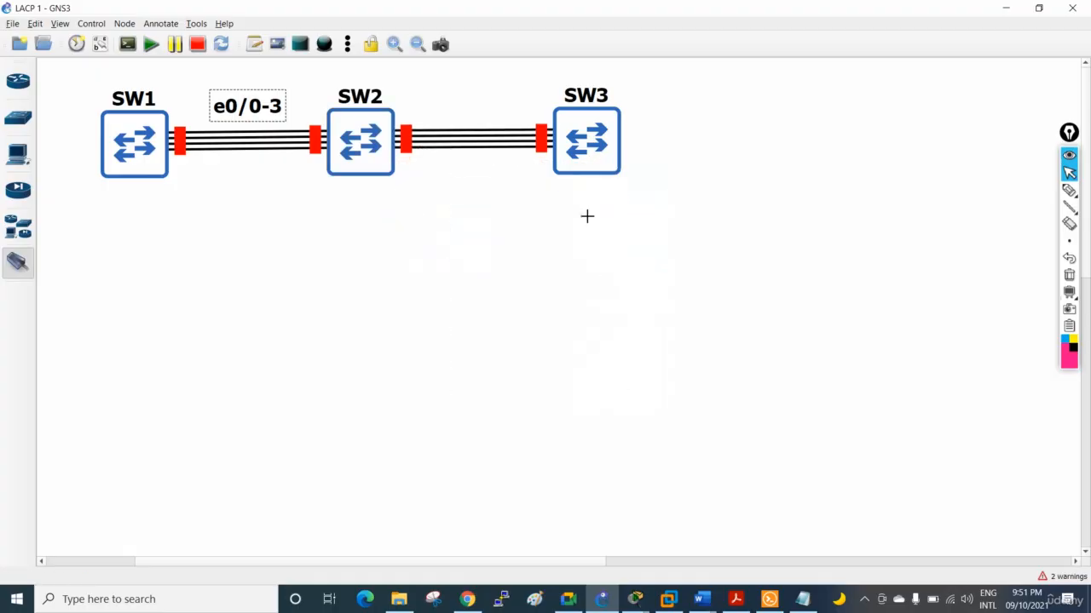
{"action": "left_click", "coordinate": [28, 253]}
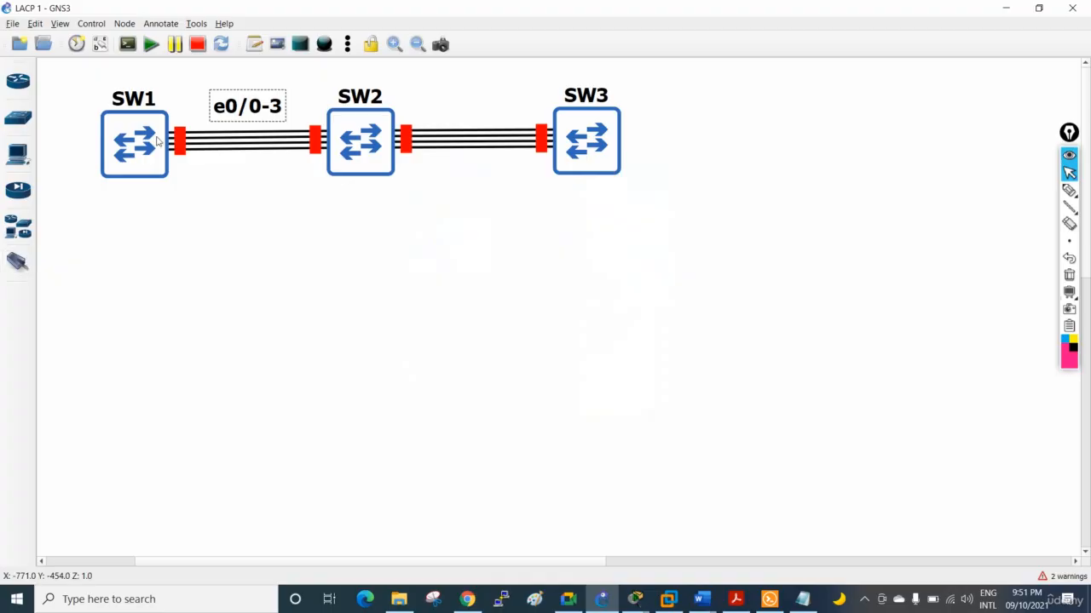
Show the interface labels and spread out the overlapping e1/0 to e1/3 labels beside SW2
{"action": "left_click", "coordinate": [99, 43]}
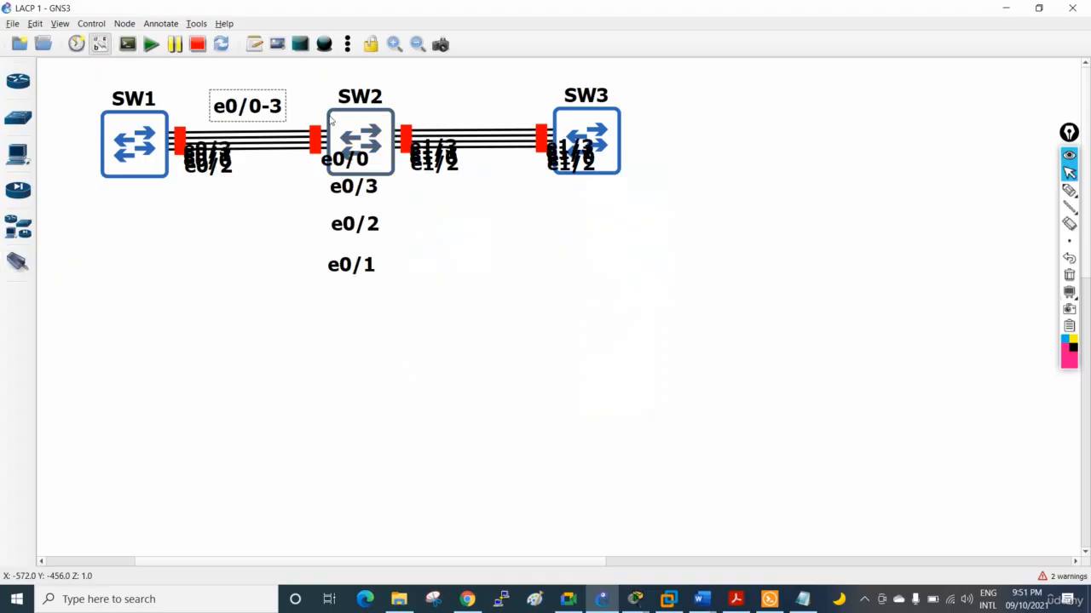
{"action": "left_click_drag", "start_coordinate": [442, 164], "coordinate": [444, 201]}
Add a text note reading "e1/0-3" above the links between SW2 and SW3, and hide the interface labels
{"action": "left_click", "coordinate": [254, 44]}
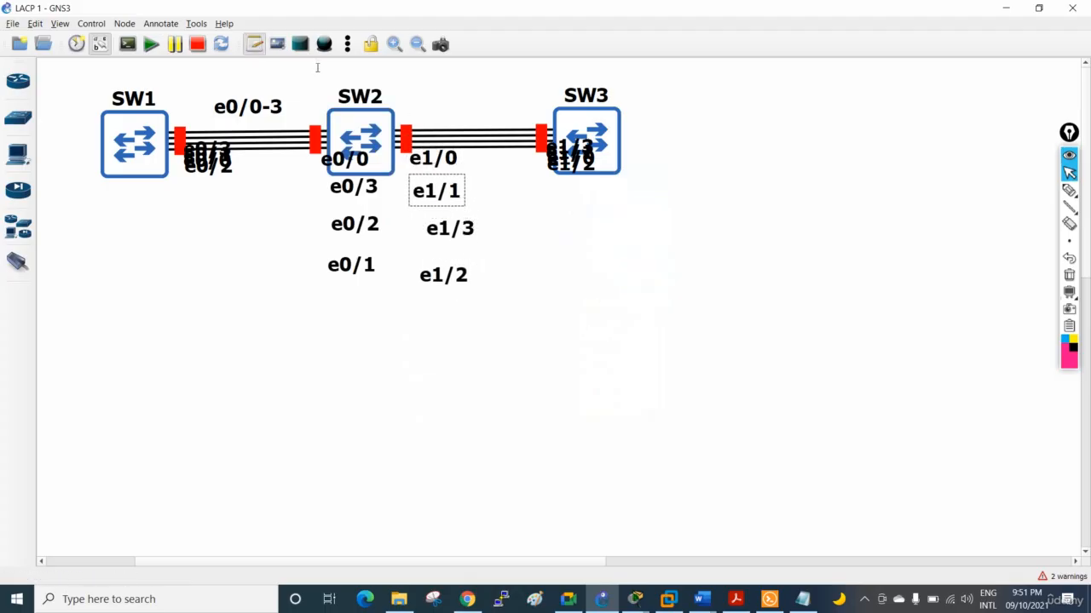
{"action": "left_click", "coordinate": [460, 100]}
{"action": "type", "text": "e1"}
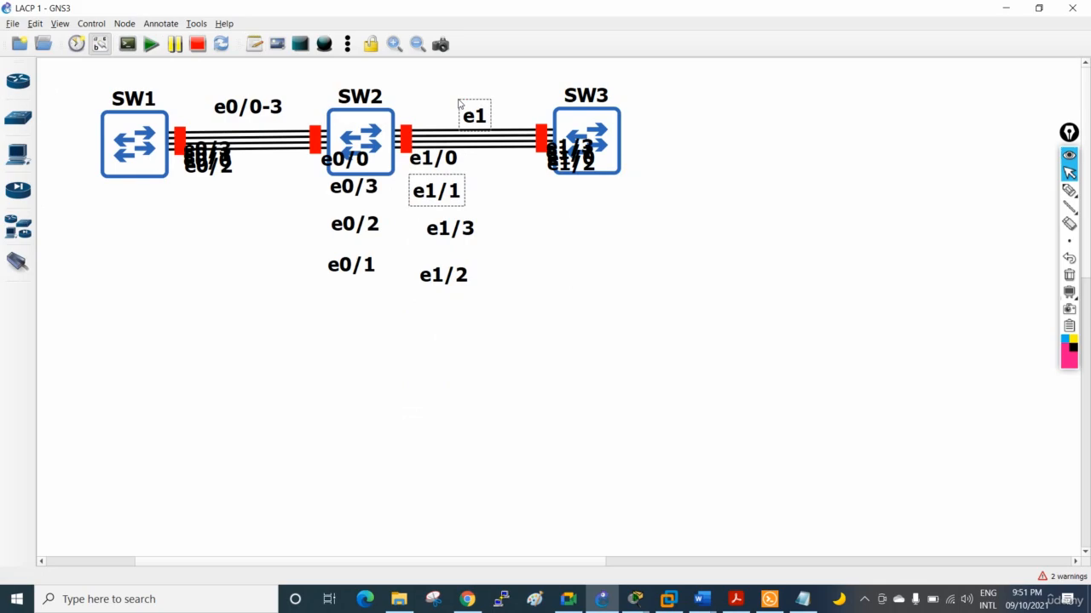
{"action": "type", "text": "0"}
{"action": "key", "text": "BackSpace"}
{"action": "key", "text": "BackSpace"}
{"action": "type", "text": "1/0-3"}
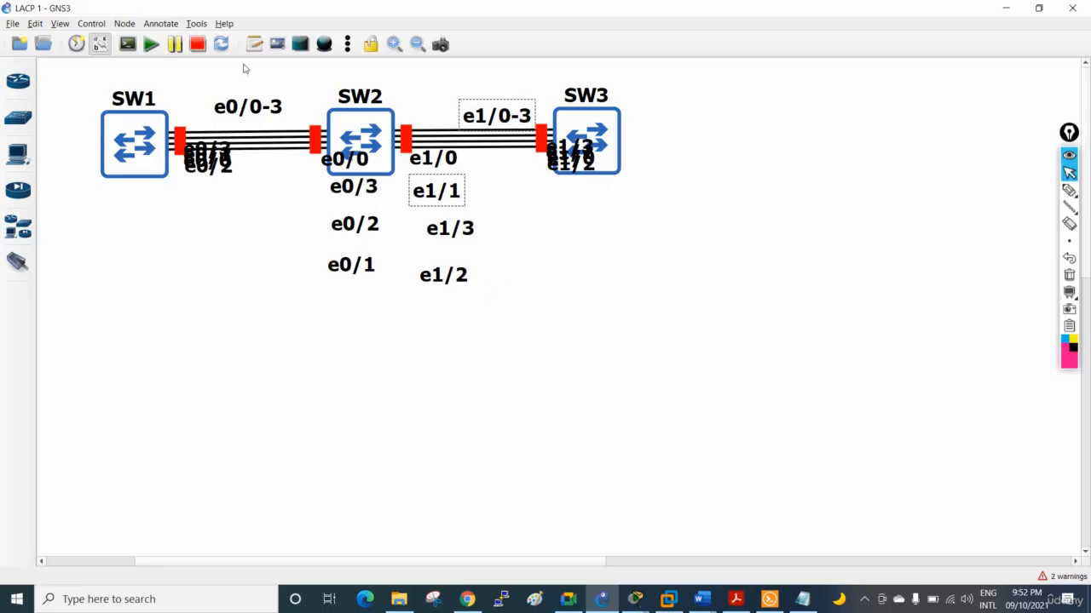
{"action": "left_click", "coordinate": [104, 50]}
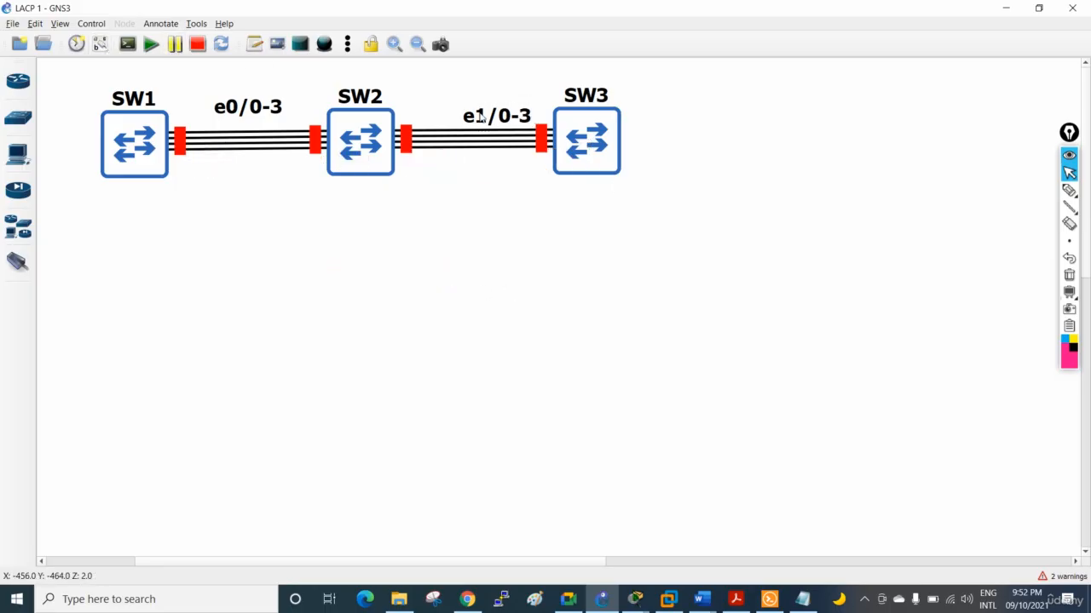
Reposition the e1/0-3 and e0/0-3 notes so each sits centred above its group of links at a similar height
{"action": "left_click_drag", "start_coordinate": [479, 112], "coordinate": [468, 100]}
{"action": "left_click_drag", "start_coordinate": [269, 106], "coordinate": [269, 99]}
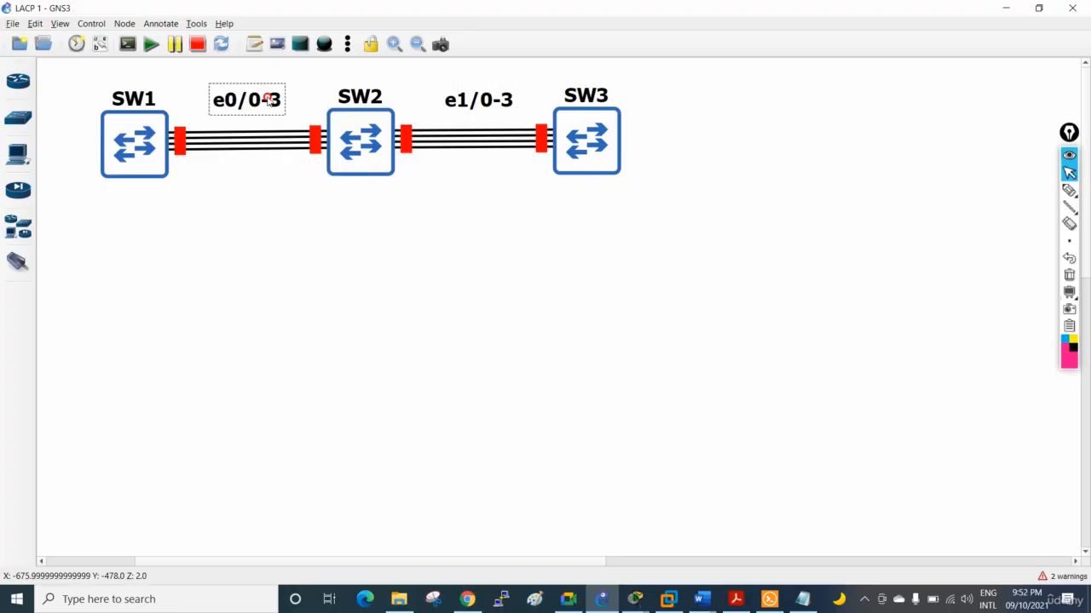
{"action": "left_click_drag", "start_coordinate": [483, 103], "coordinate": [483, 107]}
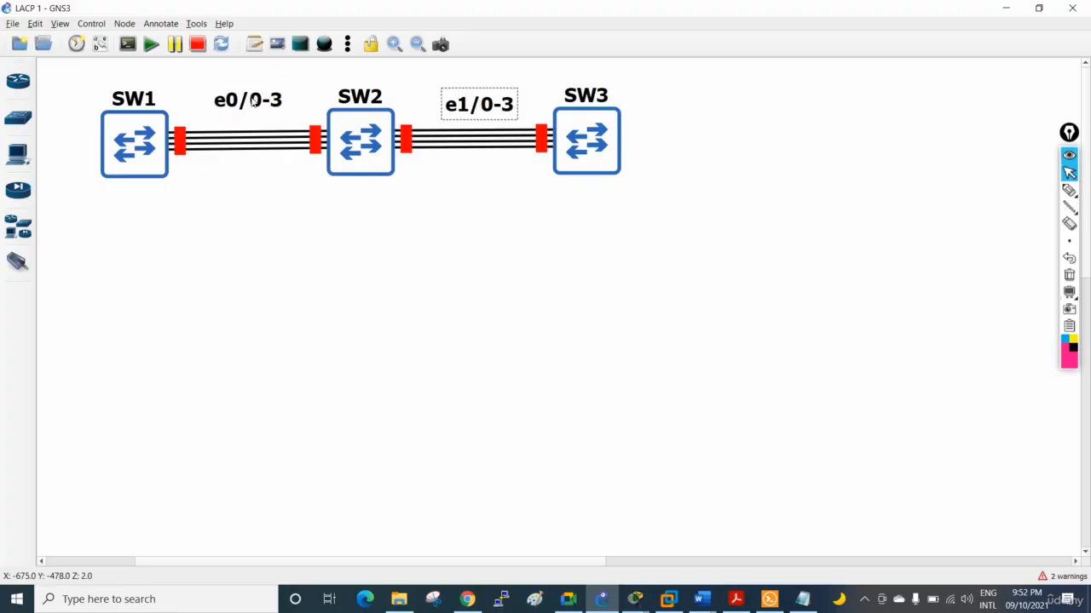
{"action": "left_click", "coordinate": [253, 101]}
Switch to Notepad and save the PAgP configuration notes as "Pagp Lab" in the Labs folder, reusing the title text as the file name
{"action": "left_click", "coordinate": [802, 599]}
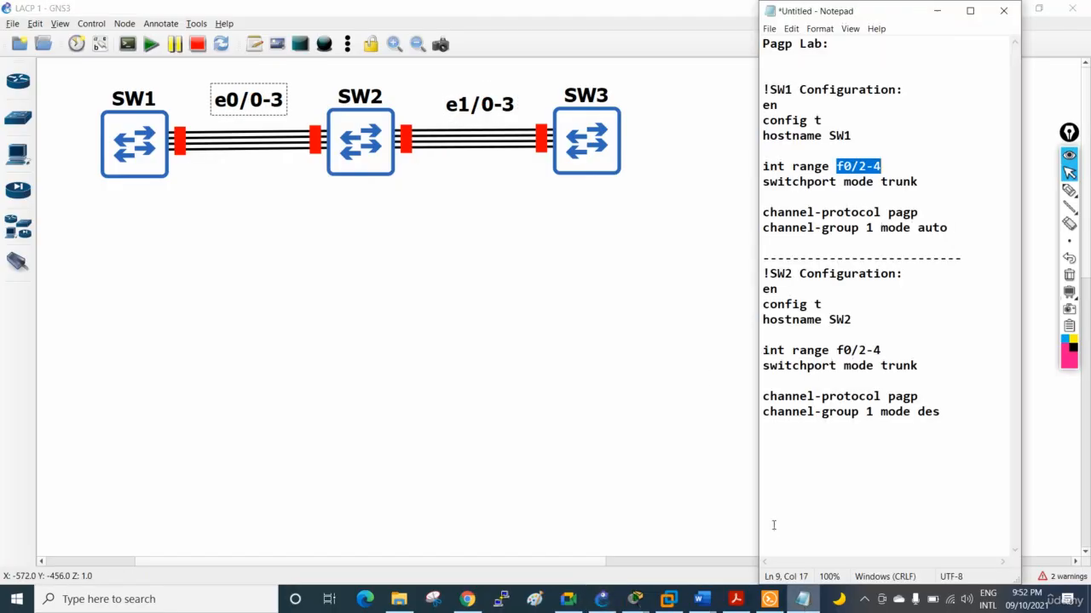
{"action": "left_click_drag", "start_coordinate": [763, 44], "coordinate": [819, 45]}
{"action": "right_click", "coordinate": [820, 44]}
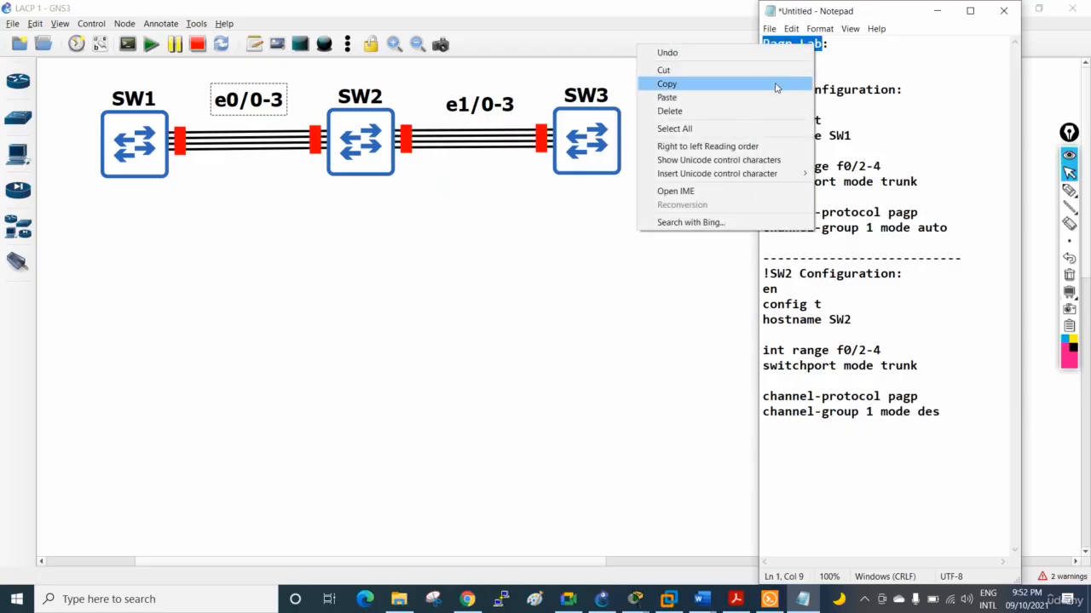
{"action": "left_click", "coordinate": [777, 83]}
{"action": "left_click", "coordinate": [768, 29]}
{"action": "left_click", "coordinate": [777, 85]}
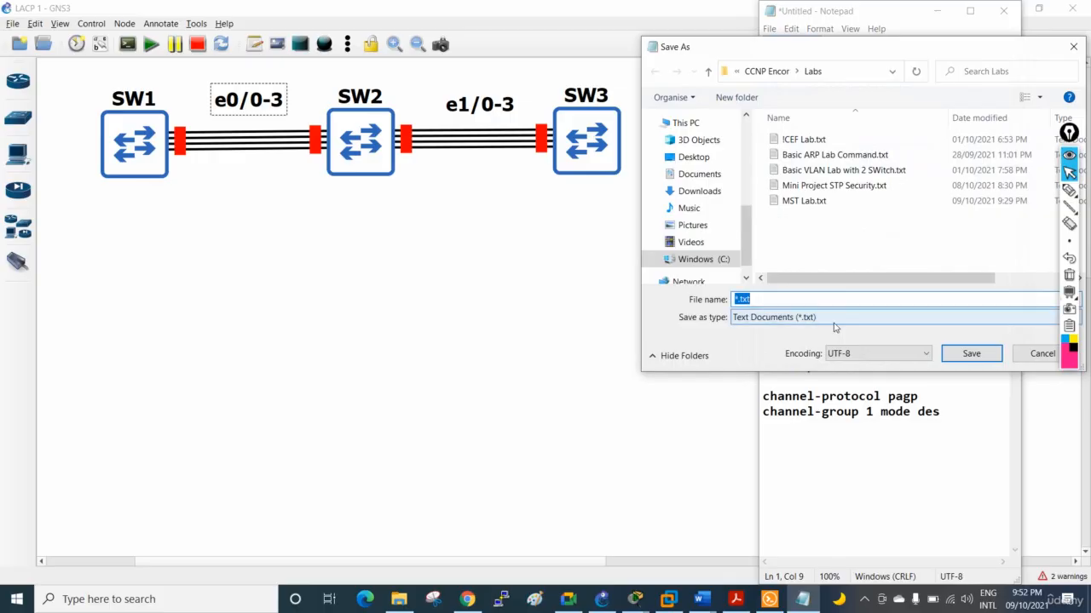
{"action": "key", "text": "ctrl+v"}
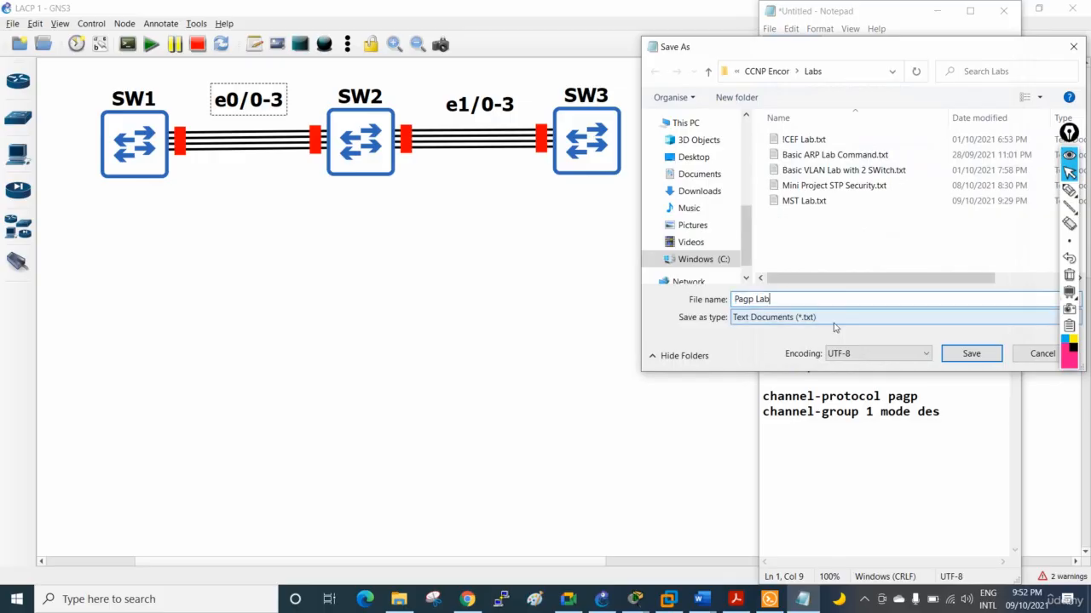
{"action": "left_click", "coordinate": [971, 353]}
Start a new blank Notepad document
{"action": "left_click_drag", "start_coordinate": [949, 228], "coordinate": [904, 228]}
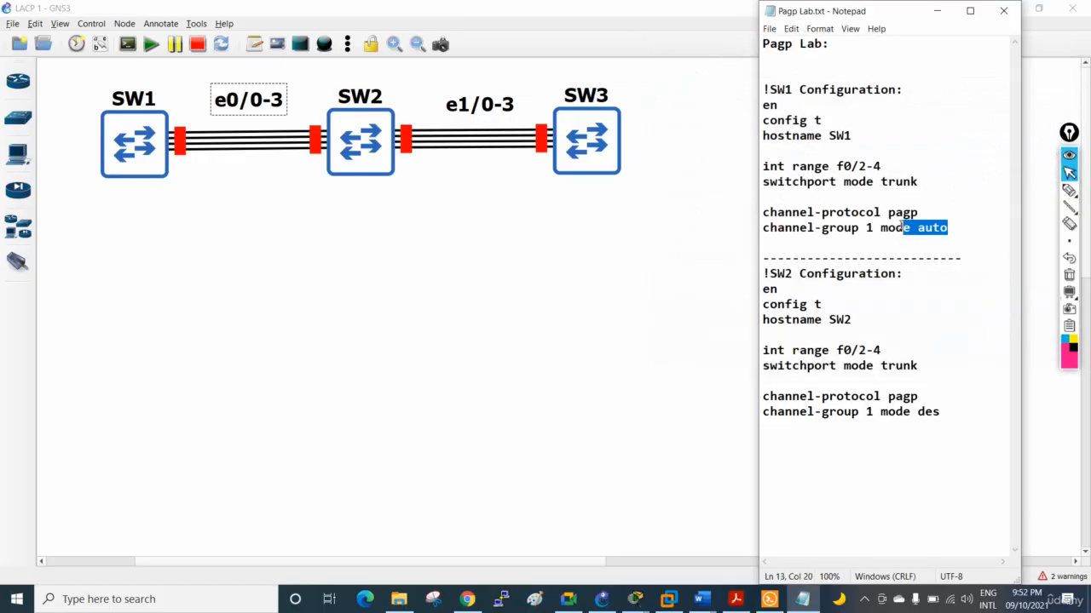
{"action": "left_click", "coordinate": [770, 30]}
{"action": "left_click", "coordinate": [783, 44]}
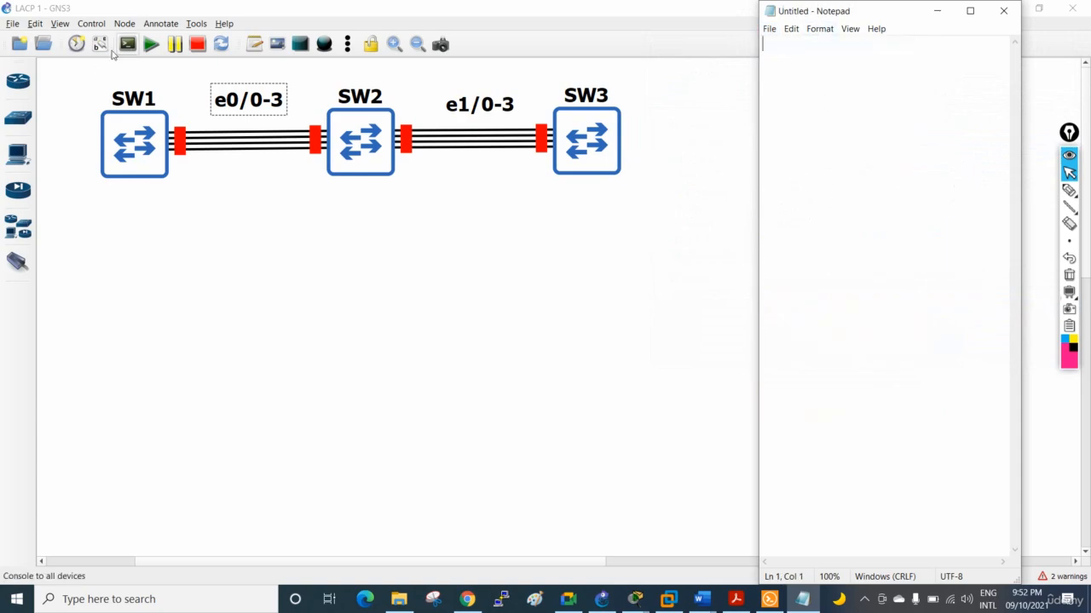
Switch to GNS3, start all devices in the topology and bring up the console of SW1
{"action": "left_click", "coordinate": [151, 43]}
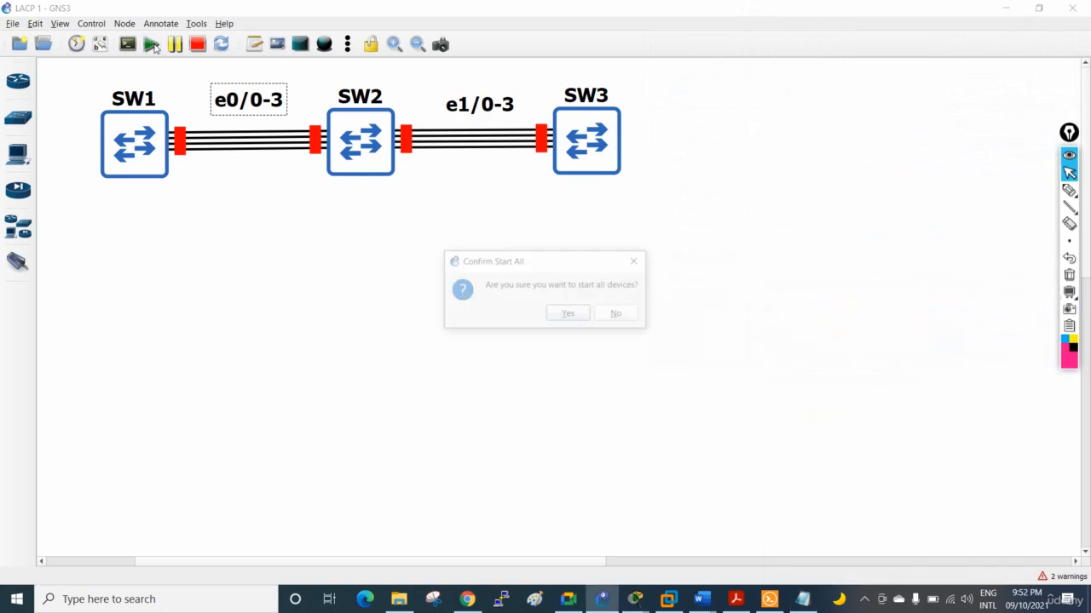
{"action": "left_click", "coordinate": [566, 314]}
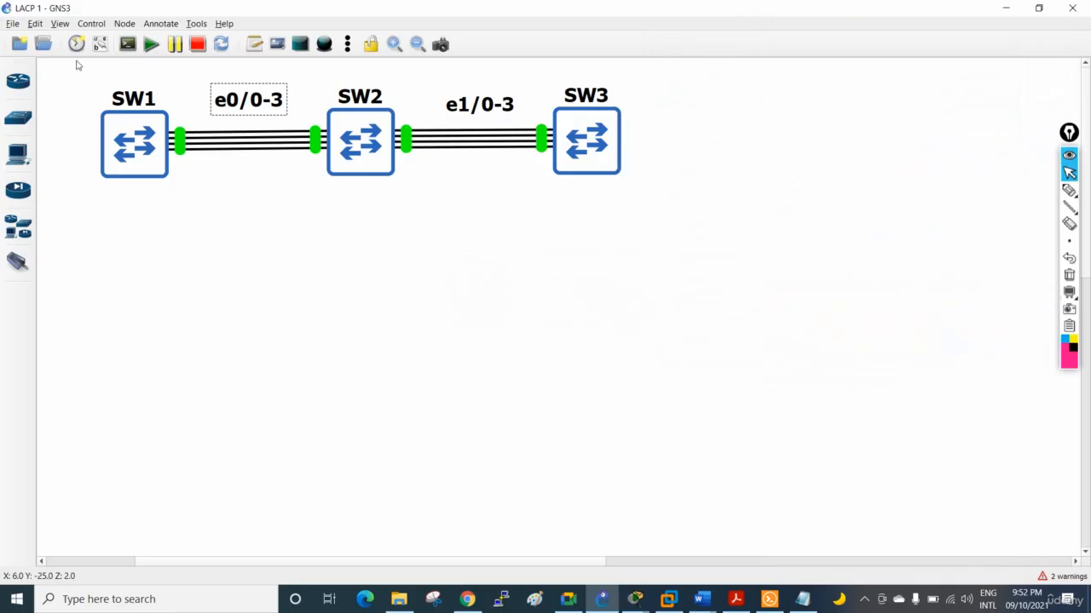
{"action": "right_click", "coordinate": [141, 149]}
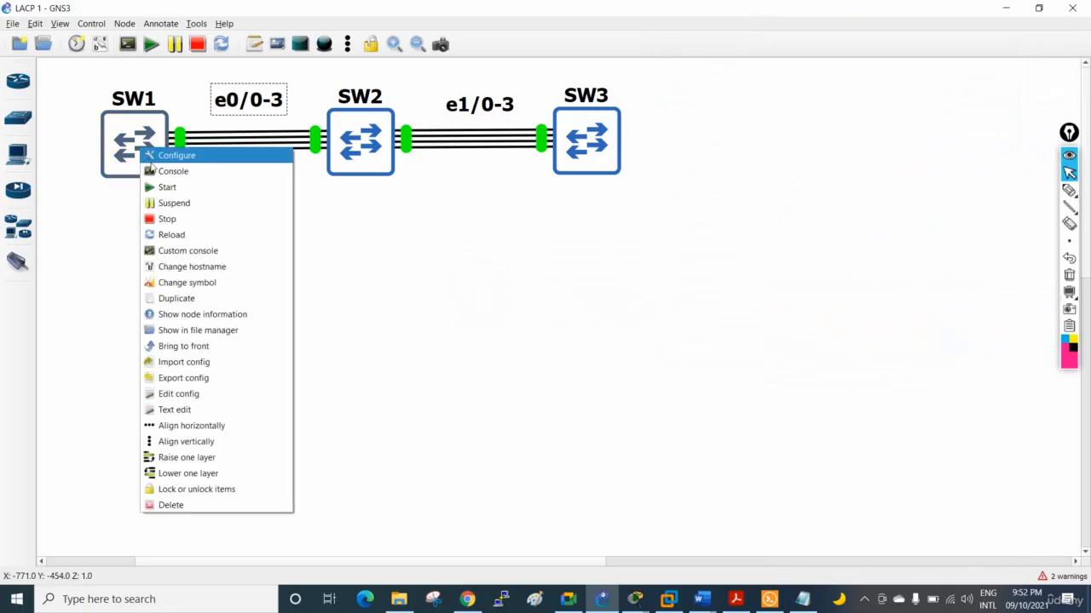
{"action": "left_click", "coordinate": [154, 168]}
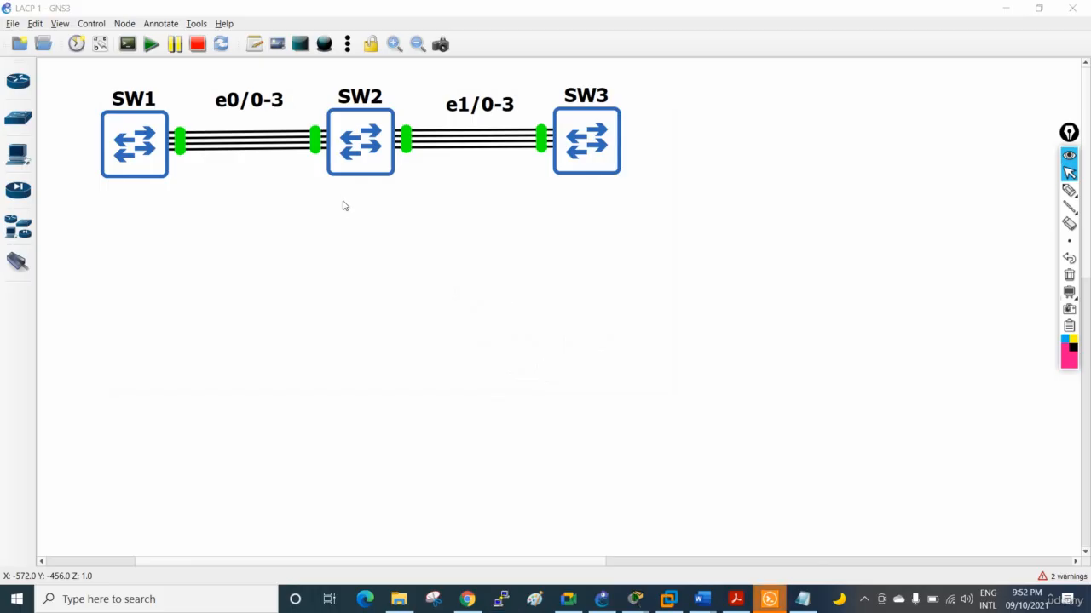
{"action": "left_click", "coordinate": [769, 599]}
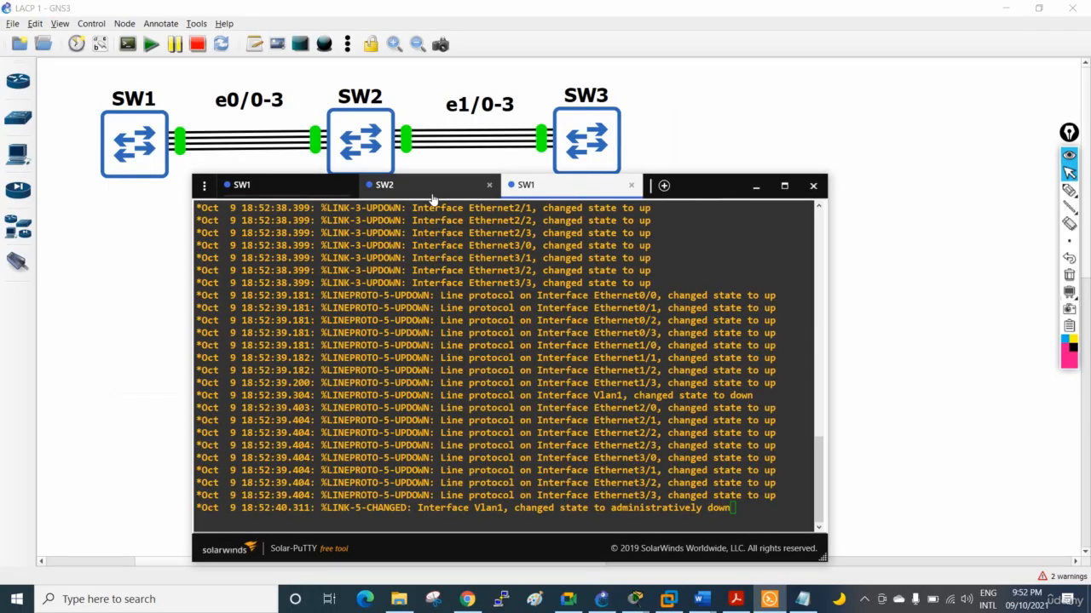
Close the leftover SW2 and SW1 console sessions from the earlier lab, keeping the new SW1 session
{"action": "left_click", "coordinate": [432, 196]}
{"action": "left_click", "coordinate": [489, 189]}
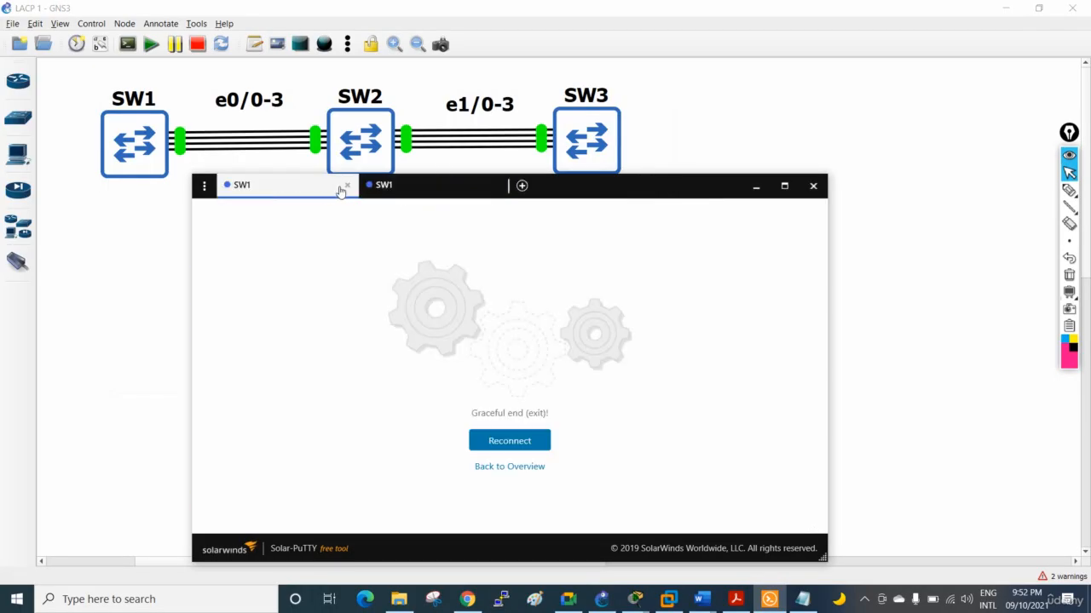
{"action": "left_click", "coordinate": [347, 187]}
Return to the topology, open the consoles of SW2 and SW3, and bring the Solar-PuTTY window to the front
{"action": "left_click", "coordinate": [383, 147]}
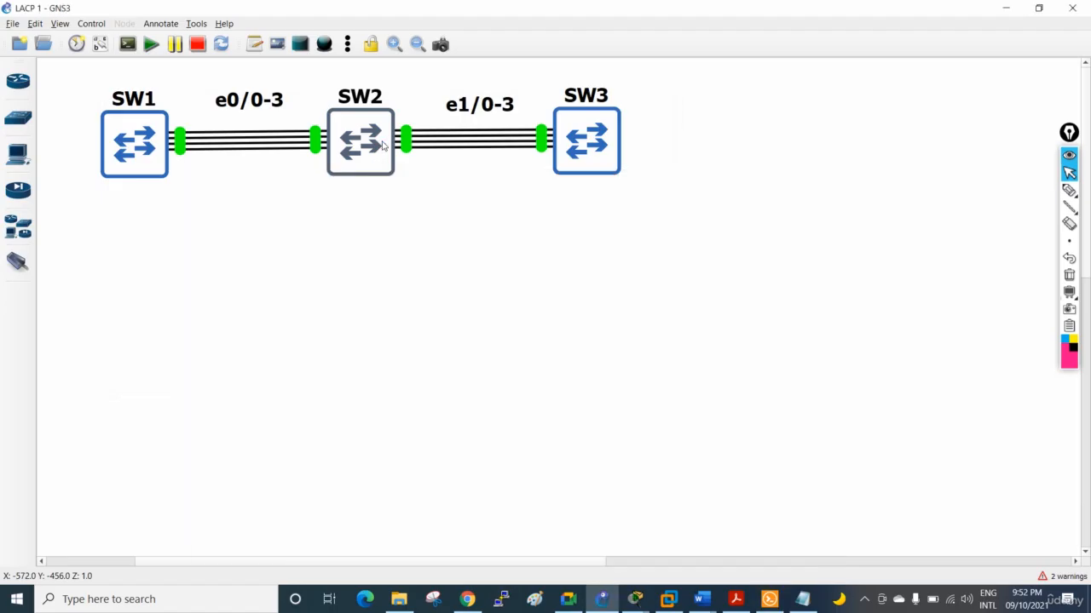
{"action": "right_click", "coordinate": [382, 143]}
{"action": "left_click", "coordinate": [398, 167]}
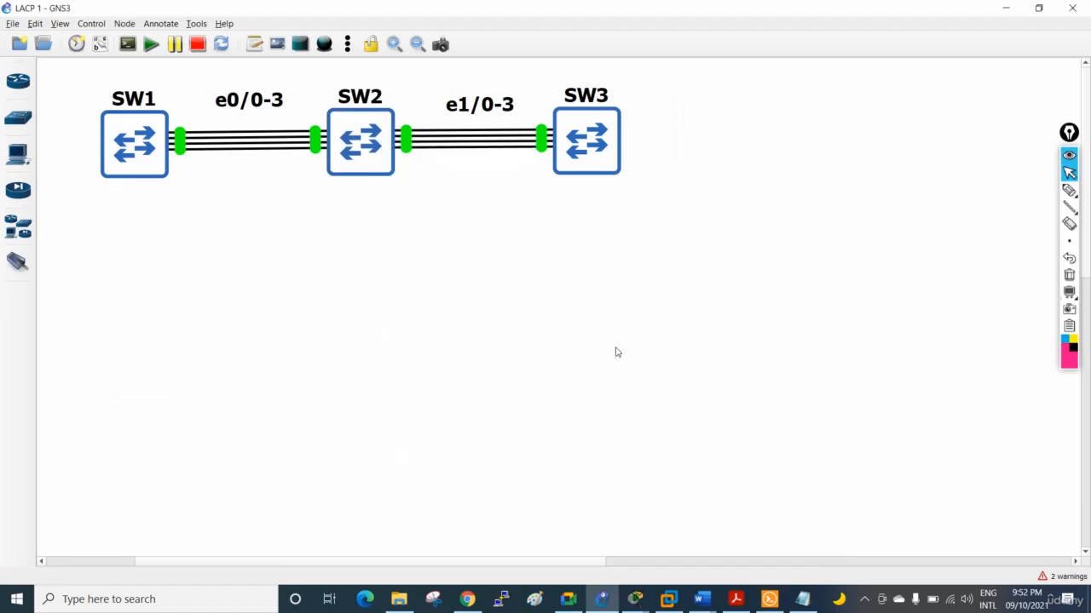
{"action": "left_click", "coordinate": [769, 599]}
{"action": "right_click", "coordinate": [579, 157]}
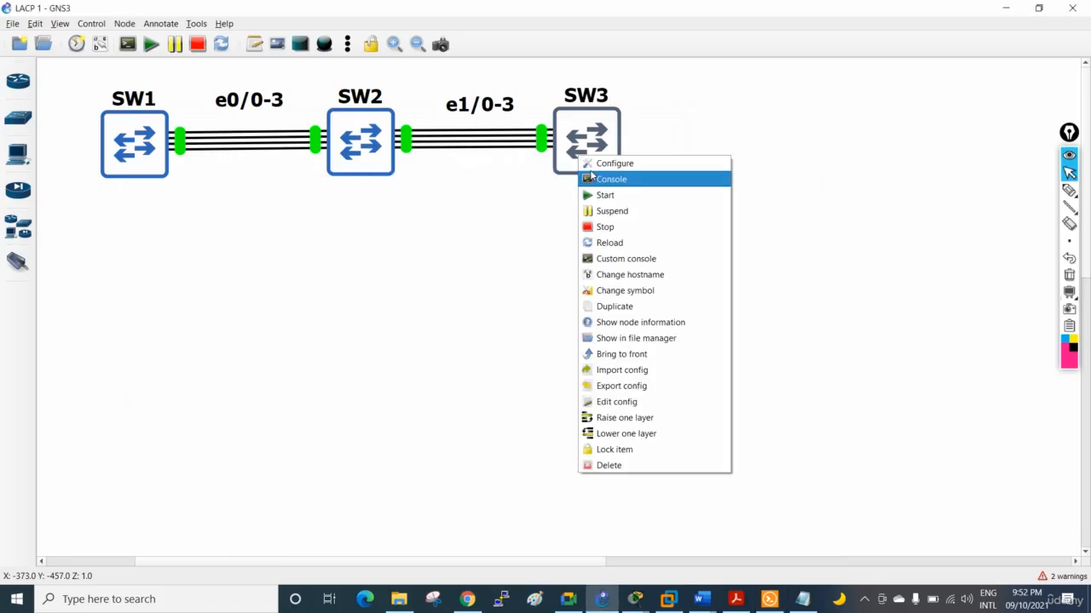
{"action": "left_click", "coordinate": [601, 183]}
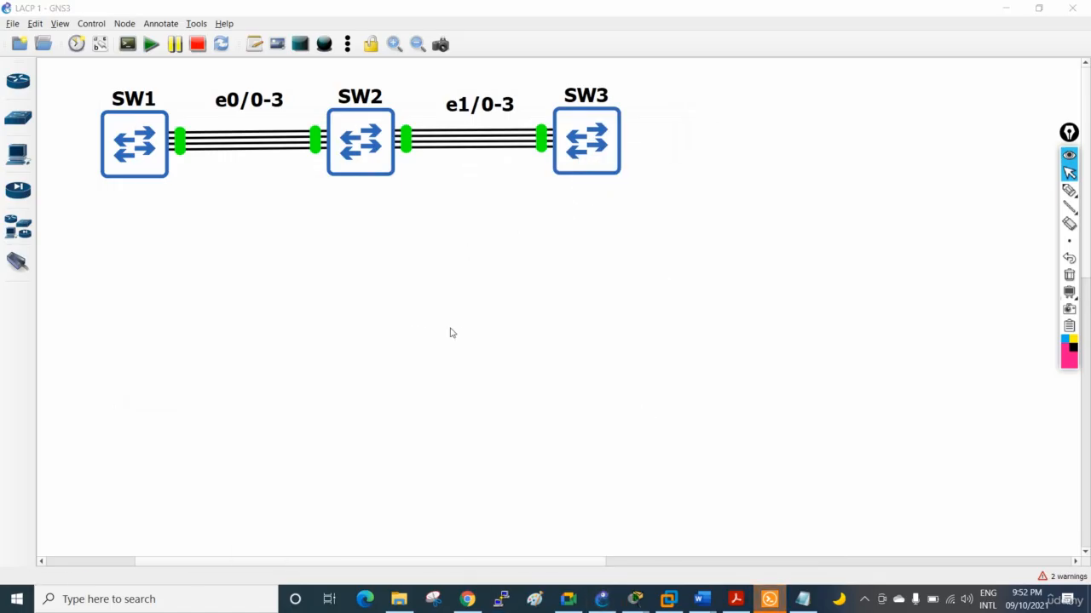
{"action": "left_click", "coordinate": [769, 601]}
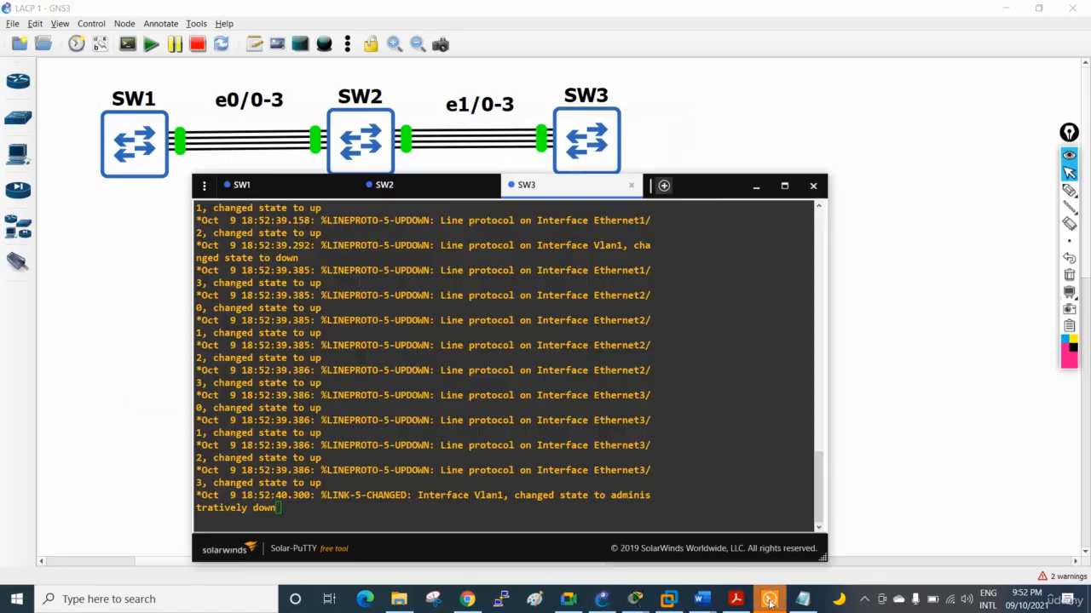
Bring up a fresh command prompt in each of the SW1, SW2 and SW3 consoles
{"action": "left_click", "coordinate": [268, 187]}
{"action": "key", "text": "Return"}
{"action": "key", "text": "Return"}
{"action": "key", "text": "Return"}
{"action": "key", "text": "Return"}
{"action": "key", "text": "Return"}
{"action": "key", "text": "Return"}
{"action": "key", "text": "Return"}
{"action": "key", "text": "Return"}
{"action": "key", "text": "Return"}
{"action": "key", "text": "Return"}
{"action": "key", "text": "Return"}
{"action": "key", "text": "Return"}
{"action": "key", "text": "Return"}
{"action": "key", "text": "Return"}
{"action": "key", "text": "Return"}
{"action": "key", "text": "Return"}
{"action": "key", "text": "Return"}
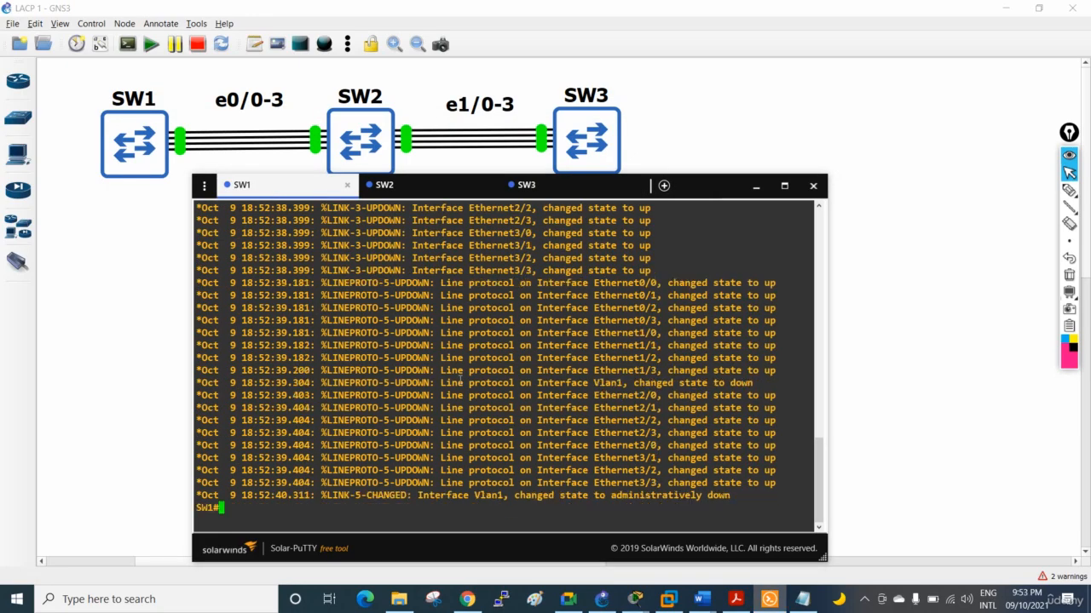
{"action": "left_click", "coordinate": [469, 195]}
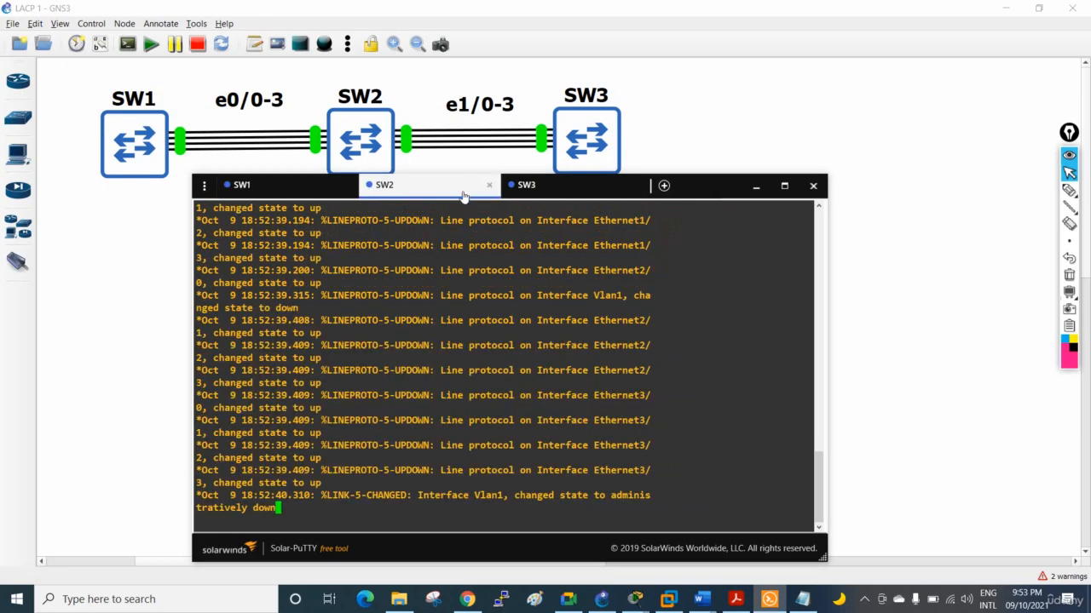
{"action": "key", "text": "Return"}
{"action": "key", "text": "Return"}
{"action": "key", "text": "Return"}
{"action": "key", "text": "Return"}
{"action": "key", "text": "Return"}
{"action": "key", "text": "Return"}
{"action": "key", "text": "Return"}
{"action": "key", "text": "Return"}
{"action": "key", "text": "Return"}
{"action": "key", "text": "Return"}
{"action": "key", "text": "Return"}
{"action": "key", "text": "Return"}
{"action": "key", "text": "Return"}
{"action": "left_click", "coordinate": [554, 186]}
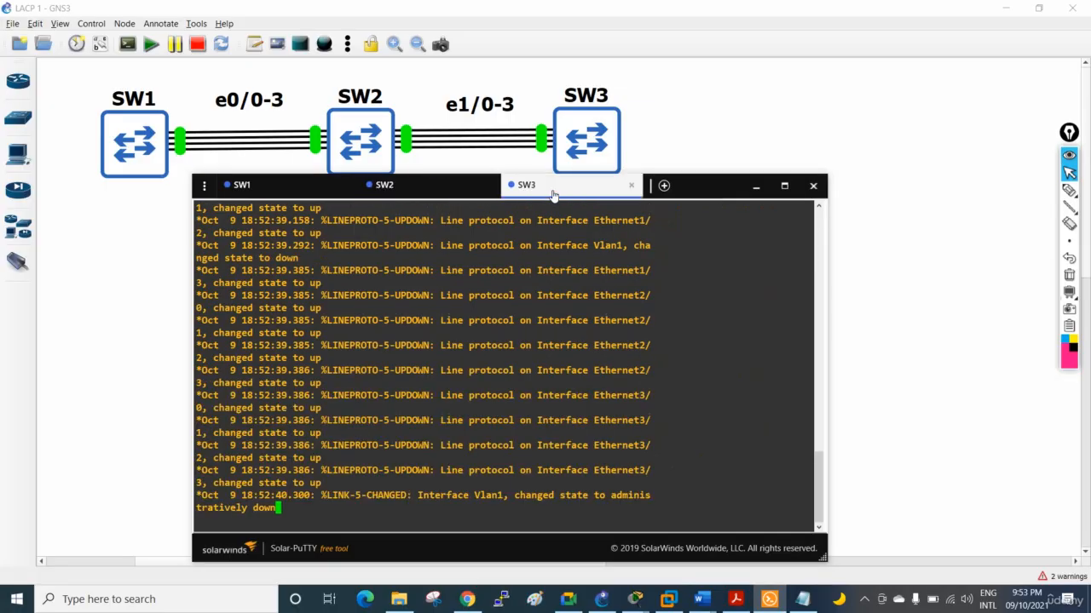
{"action": "key", "text": "Return"}
{"action": "key", "text": "Return"}
{"action": "key", "text": "Return"}
{"action": "key", "text": "Return"}
{"action": "key", "text": "Return"}
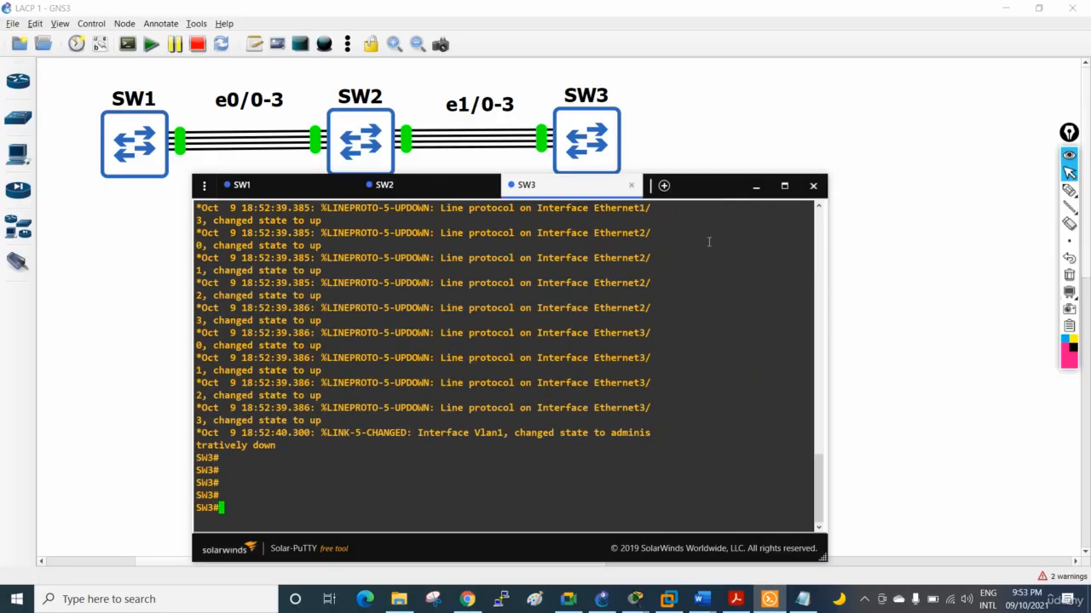
Switch to the blank Notepad document and move the console window clear of it and of the topology
{"action": "left_click", "coordinate": [801, 599]}
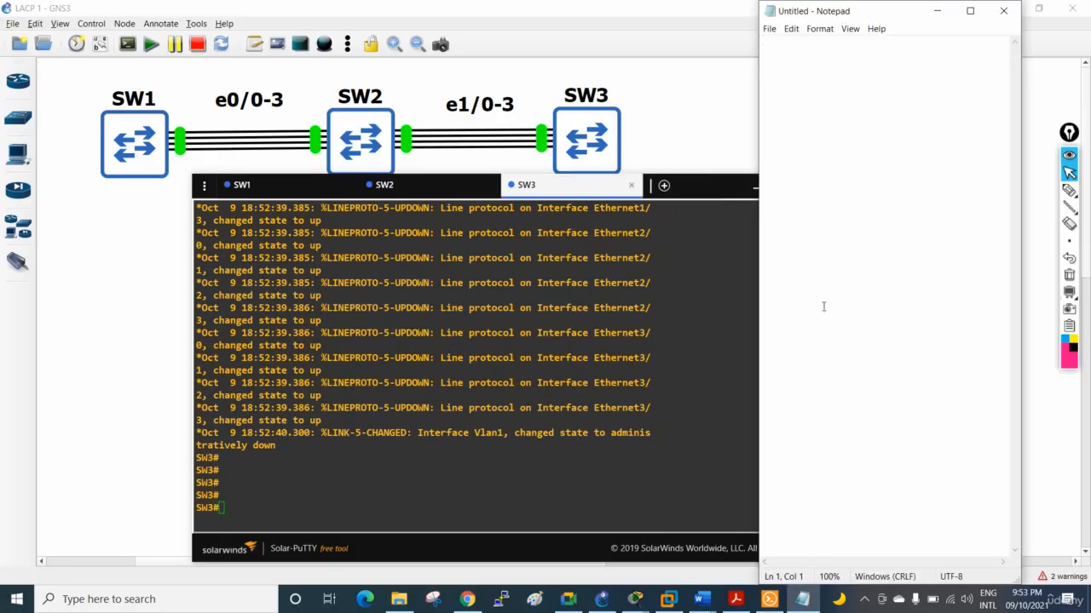
{"action": "left_click_drag", "start_coordinate": [683, 192], "coordinate": [522, 273]}
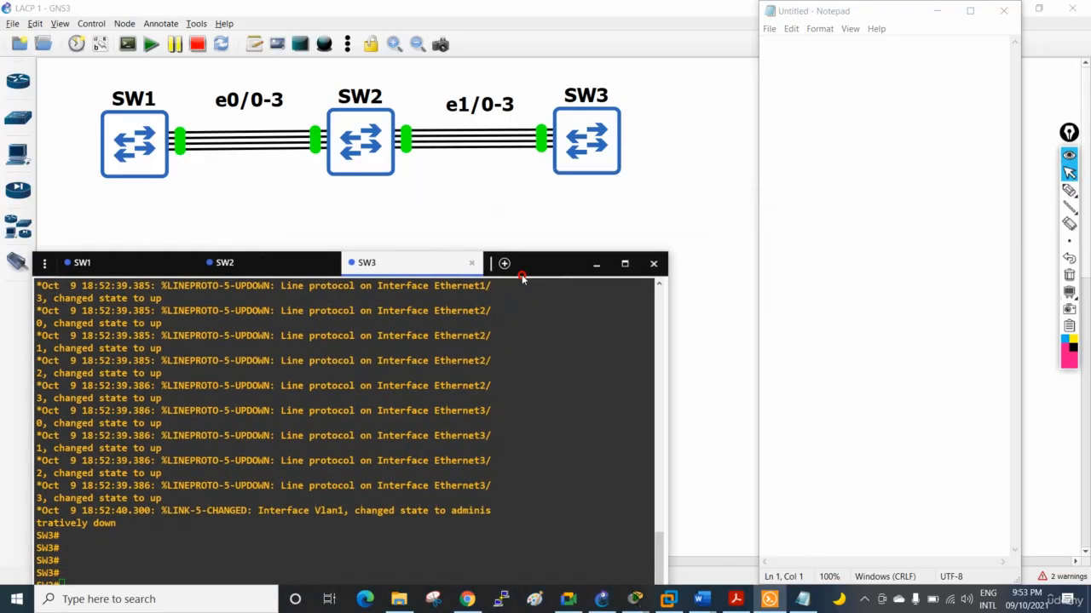
{"action": "left_click", "coordinate": [875, 128]}
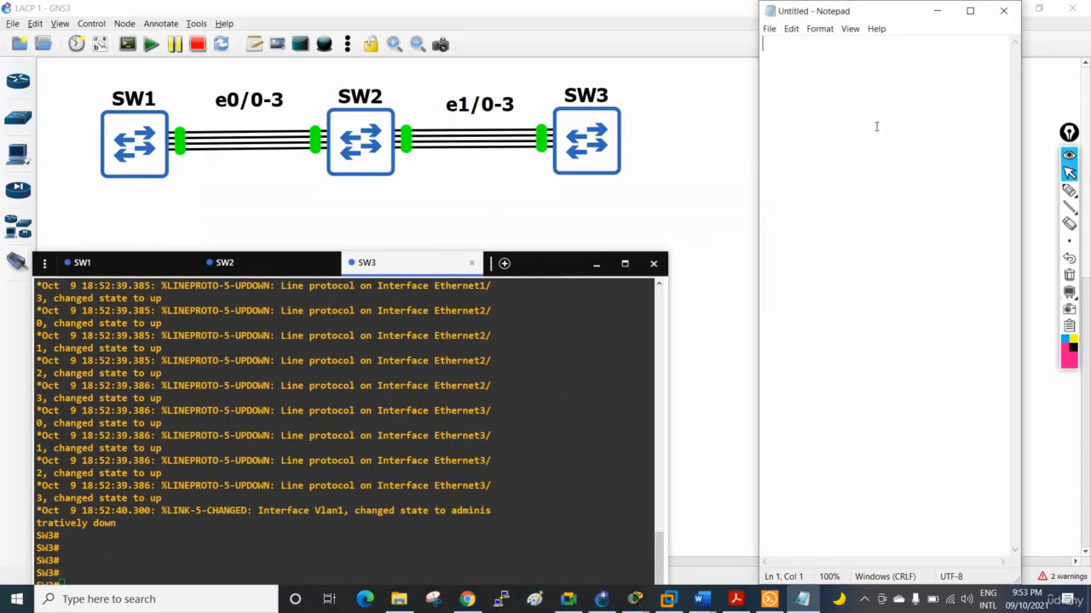
Write the title "LACP Lab:" in the Notepad document, followed by blank lines
{"action": "type", "text": "LacP"}
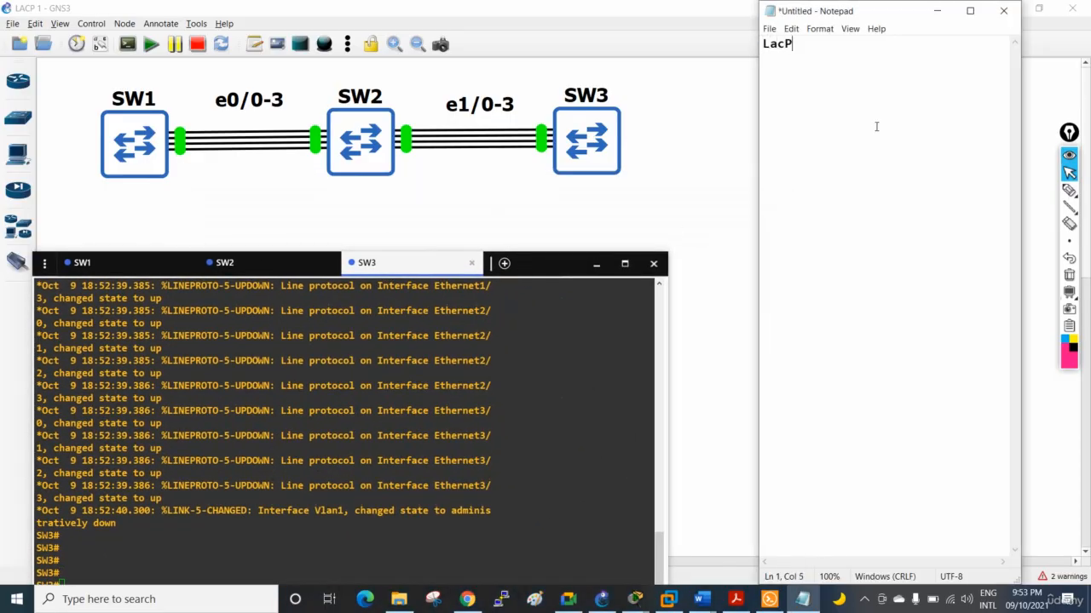
{"action": "key", "text": "BackSpace"}
{"action": "key", "text": "BackSpace"}
{"action": "key", "text": "BackSpace"}
{"action": "key", "text": "BackSpace"}
{"action": "type", "text": "LACP Lab:"}
{"action": "key", "text": "Return"}
{"action": "key", "text": "Return"}
{"action": "key", "text": "Return"}
Add the section heading "!SW1 Configuration:" below the title, followed by a blank line
{"action": "type", "text": "SW"}
{"action": "key", "text": "BackSpace"}
{"action": "key", "text": "BackSpace"}
{"action": "key", "text": "BackSpace"}
{"action": "type", "text": "!SW1 "}
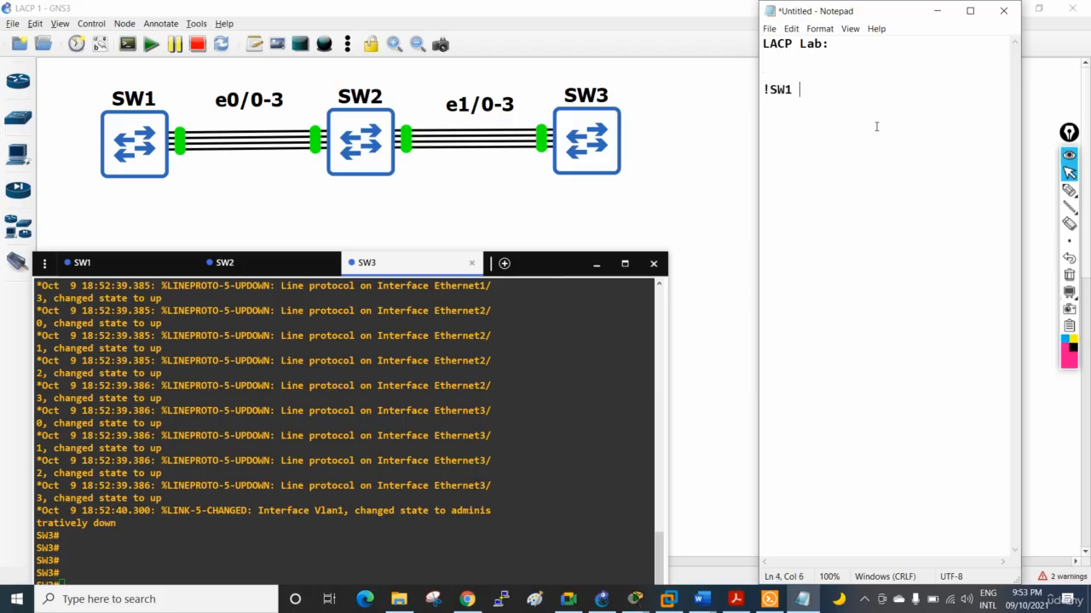
{"action": "type", "text": "Configuration:"}
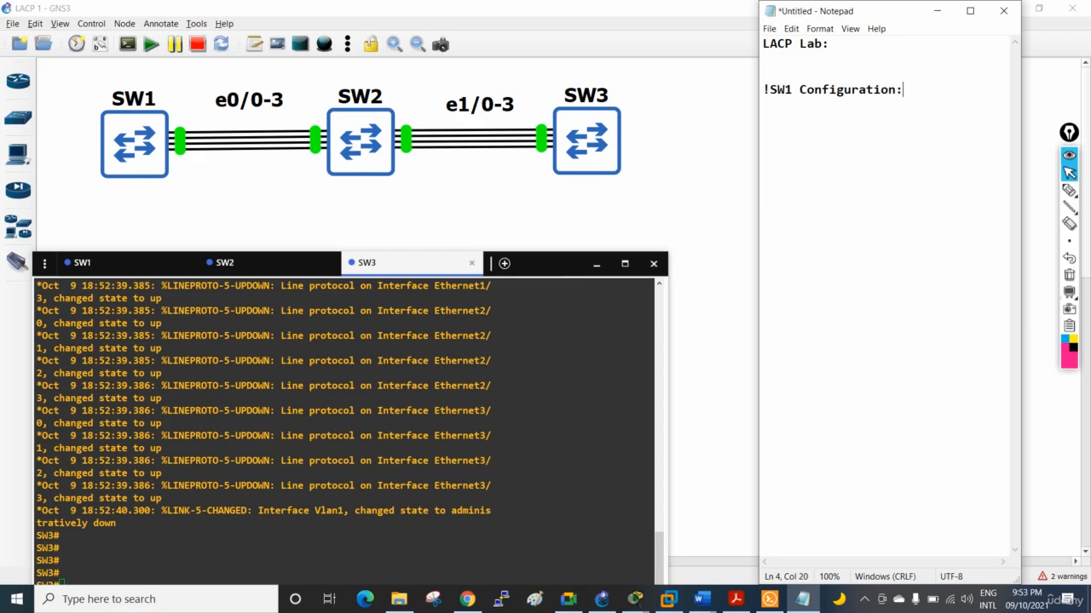
{"action": "key", "text": "Return"}
{"action": "key", "text": "Return"}
Write the SW1 commands "en", "config t" and "hostname SW1" on separate lines below the section heading
{"action": "type", "text": "en"}
{"action": "key", "text": "Return"}
{"action": "type", "text": "config t"}
{"action": "key", "text": "Return"}
{"action": "type", "text": "hostname"}
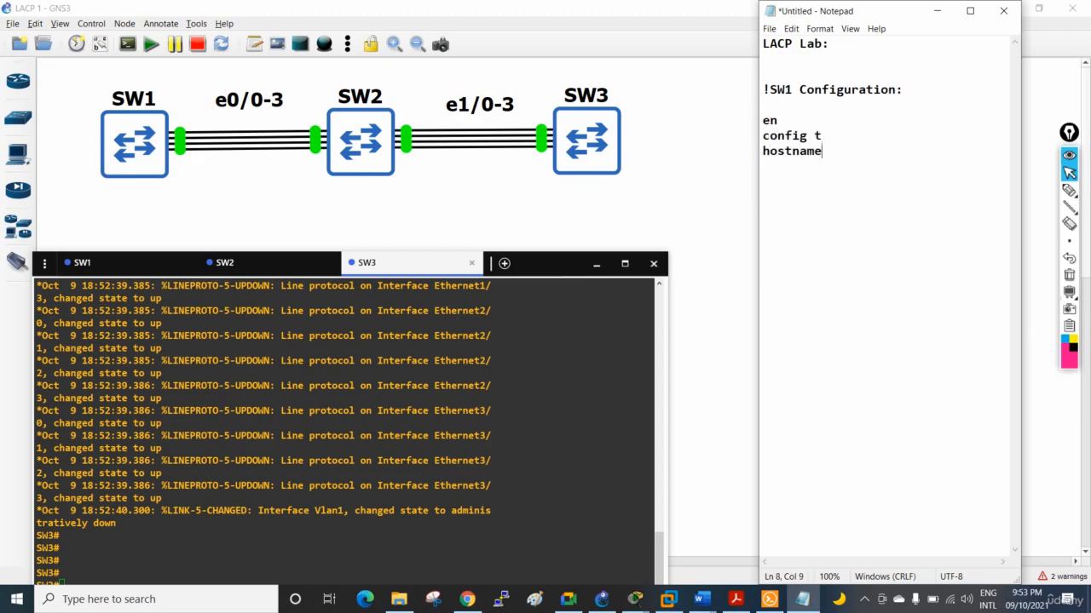
{"action": "type", "text": " SW1"}
{"action": "key", "text": "Return"}
{"action": "key", "text": "Return"}
Add the interface selection line "int range e0/0-3" below the hostname command
{"action": "type", "text": "int ra"}
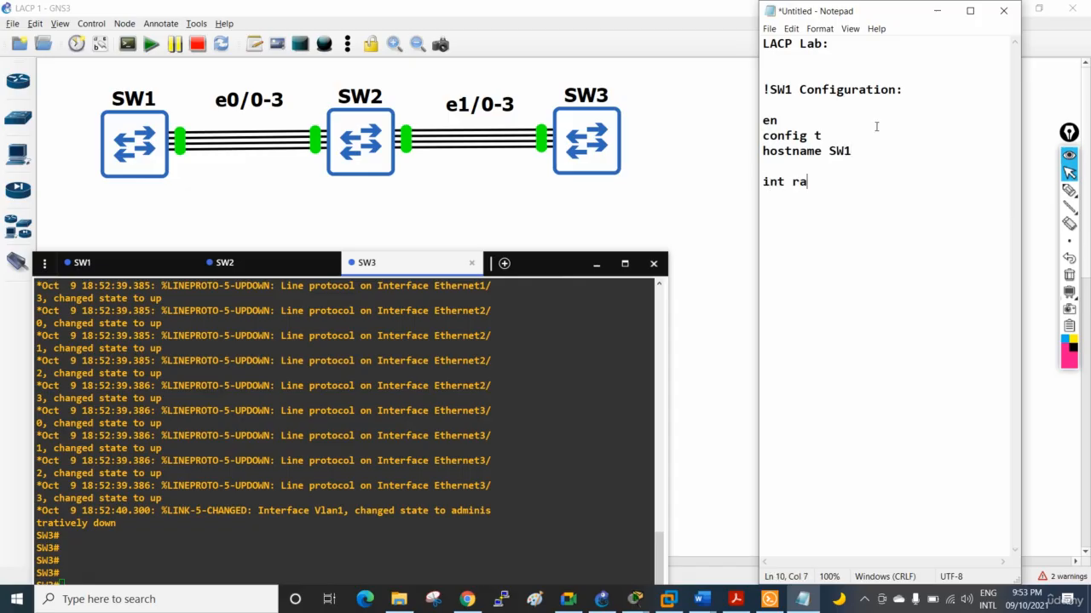
{"action": "type", "text": "nge f"}
{"action": "key", "text": "BackSpace"}
{"action": "type", "text": "e0/0-3"}
{"action": "key", "text": "Return"}
Add the trunk encapsulation line "switchport trunk enc dot1q" below the interface range
{"action": "type", "text": "sw"}
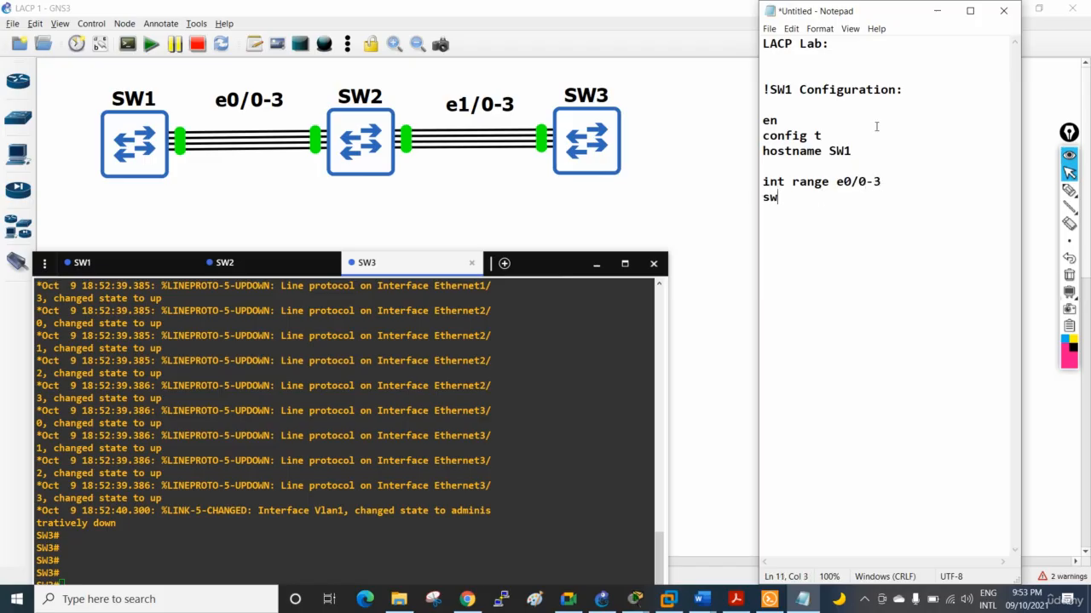
{"action": "type", "text": "itchport trn"}
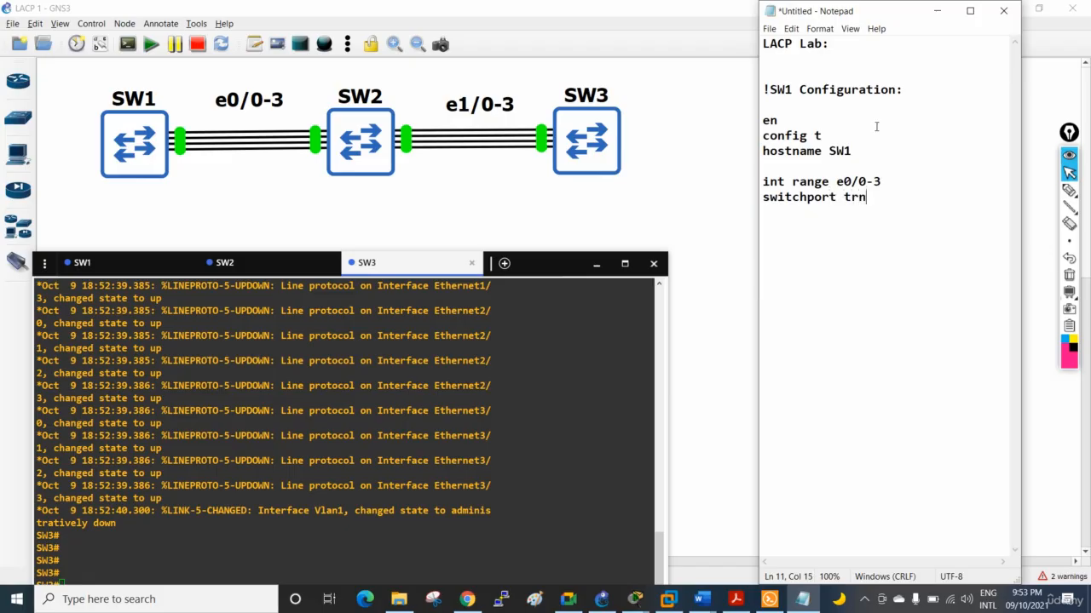
{"action": "key", "text": "BackSpace"}
{"action": "key", "text": "BackSpace"}
{"action": "type", "text": "runk enc dot1q"}
{"action": "key", "text": "Return"}
Add the line "switchport mode trunk" below the encapsulation command, followed by a blank line
{"action": "type", "text": "swit"}
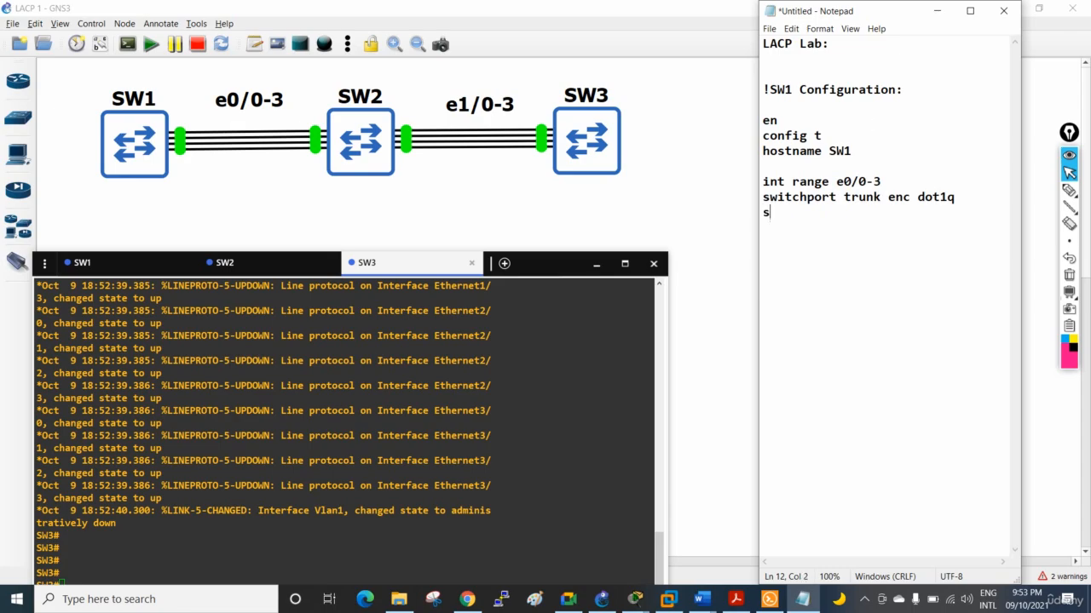
{"action": "type", "text": "chport mode trunk"}
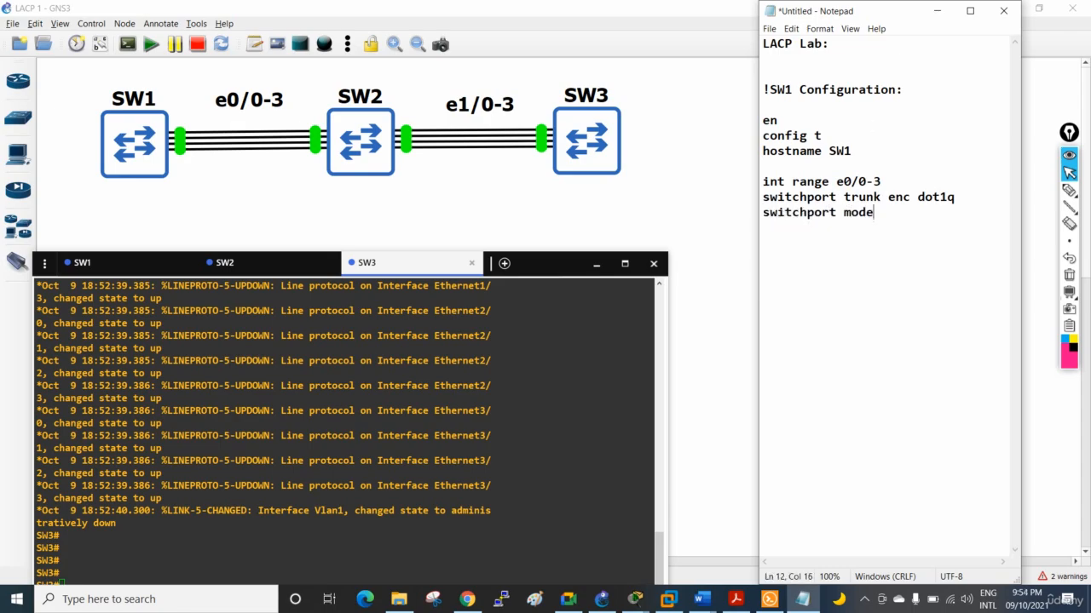
{"action": "key", "text": "Return"}
{"action": "key", "text": "Return"}
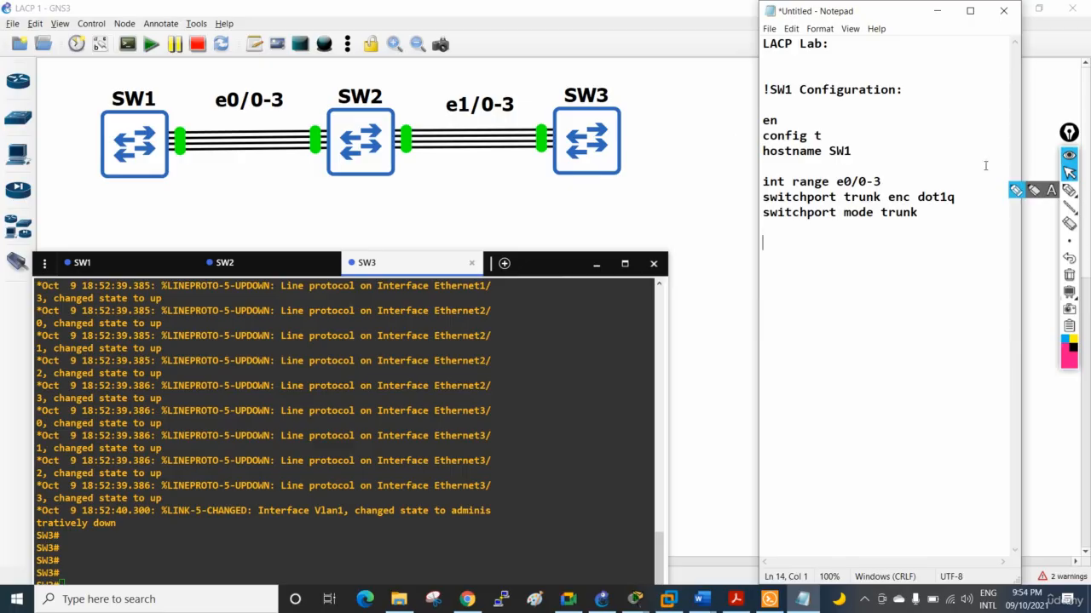
Copy the commands from "en" to "switchport mode trunk", run them in the SW1 console and move the console window up to show its prompt
{"action": "left_click_drag", "start_coordinate": [920, 215], "coordinate": [763, 119]}
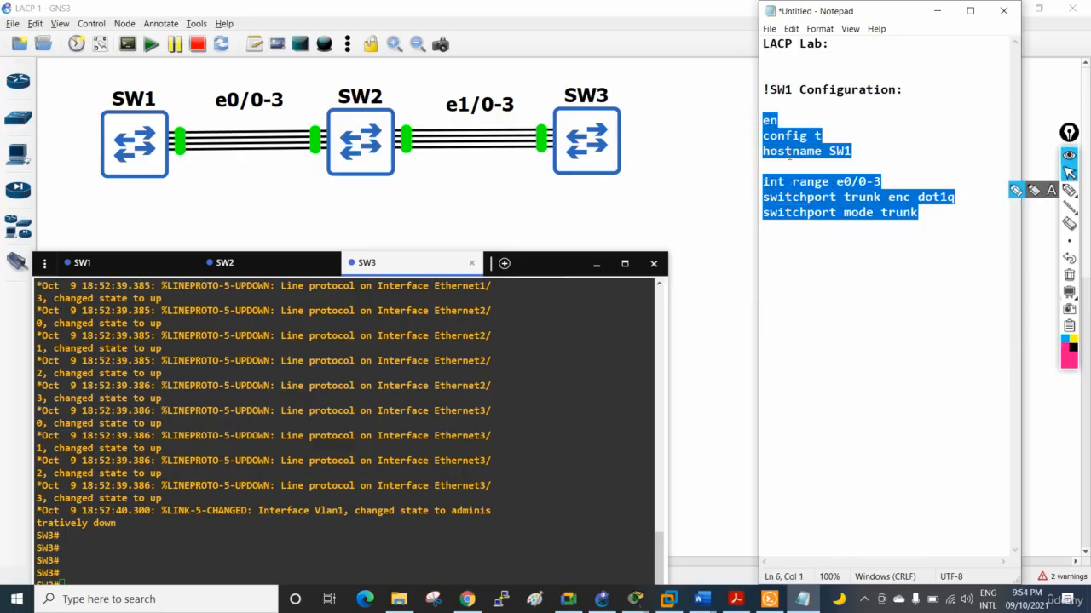
{"action": "right_click", "coordinate": [792, 159]}
{"action": "left_click", "coordinate": [747, 206]}
{"action": "left_click", "coordinate": [162, 271]}
{"action": "right_click", "coordinate": [286, 400]}
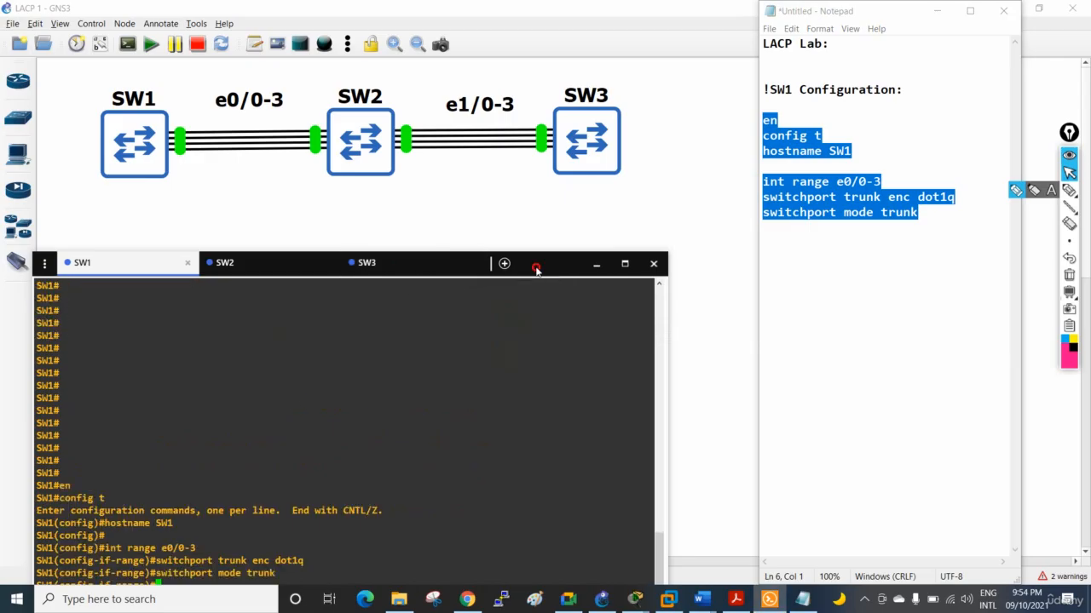
{"action": "left_click_drag", "start_coordinate": [536, 264], "coordinate": [545, 201]}
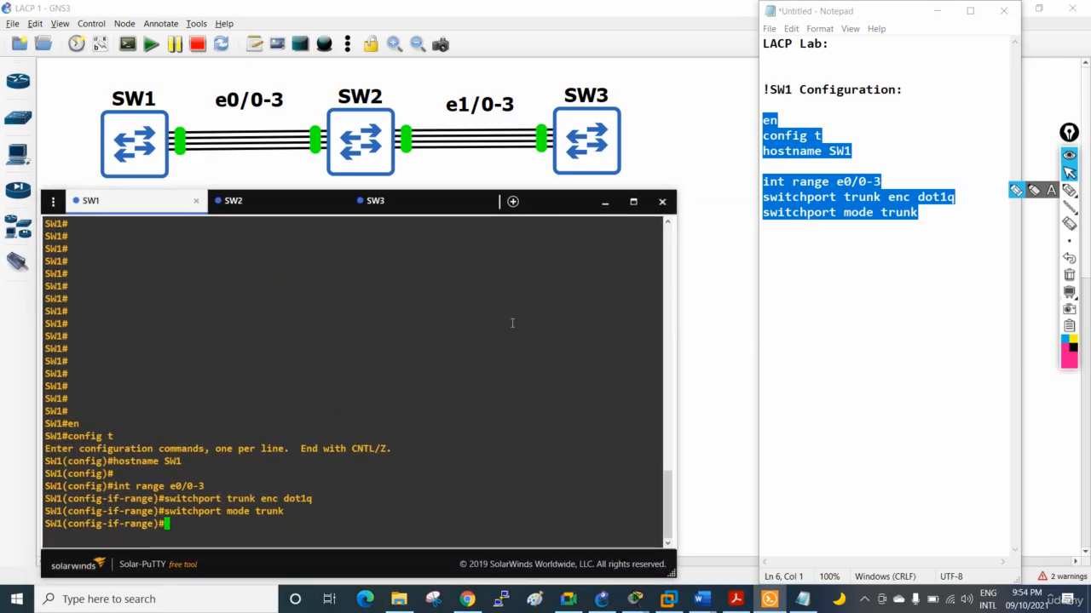
{"action": "key", "text": "Return"}
{"action": "key", "text": "Return"}
{"action": "key", "text": "Return"}
Add the line "channel-protocol lacp" below the trunk commands in the Notepad document
{"action": "left_click", "coordinate": [821, 317]}
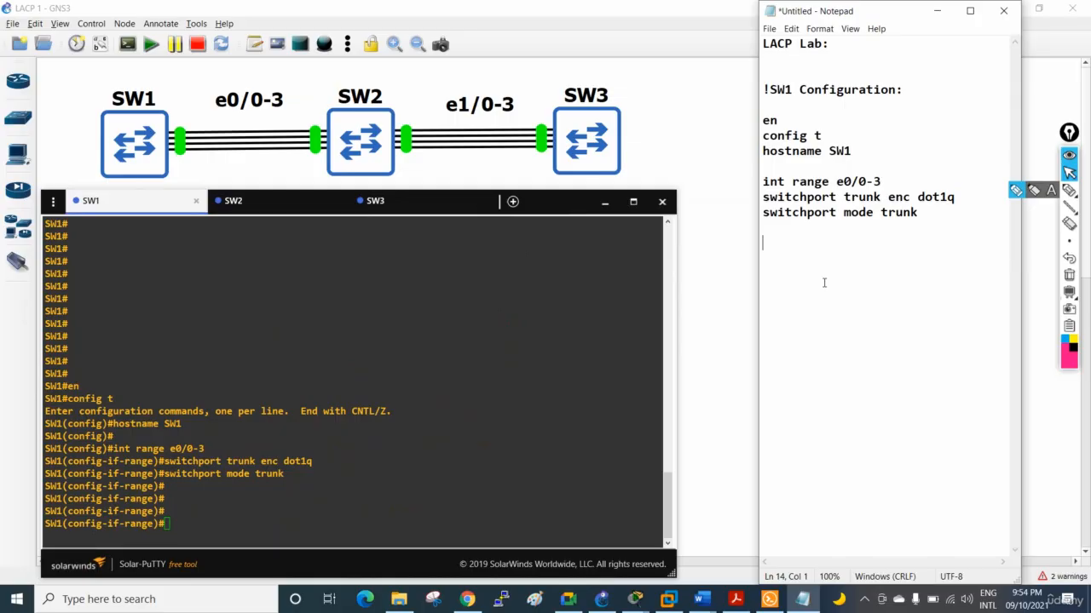
{"action": "key", "text": "Up"}
{"action": "type", "text": "channel-proto"}
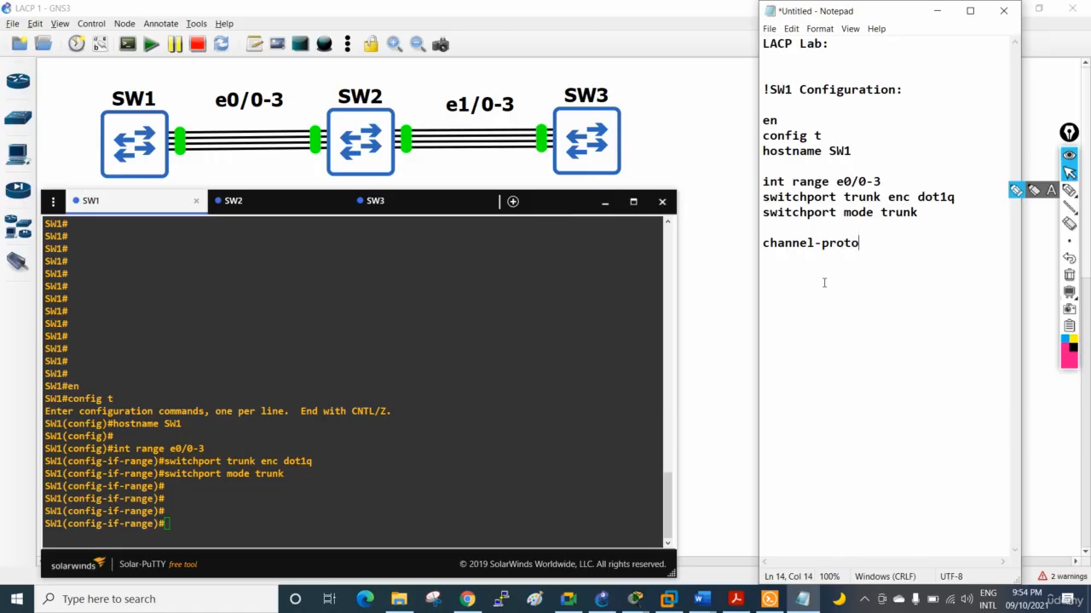
{"action": "type", "text": "col lacp"}
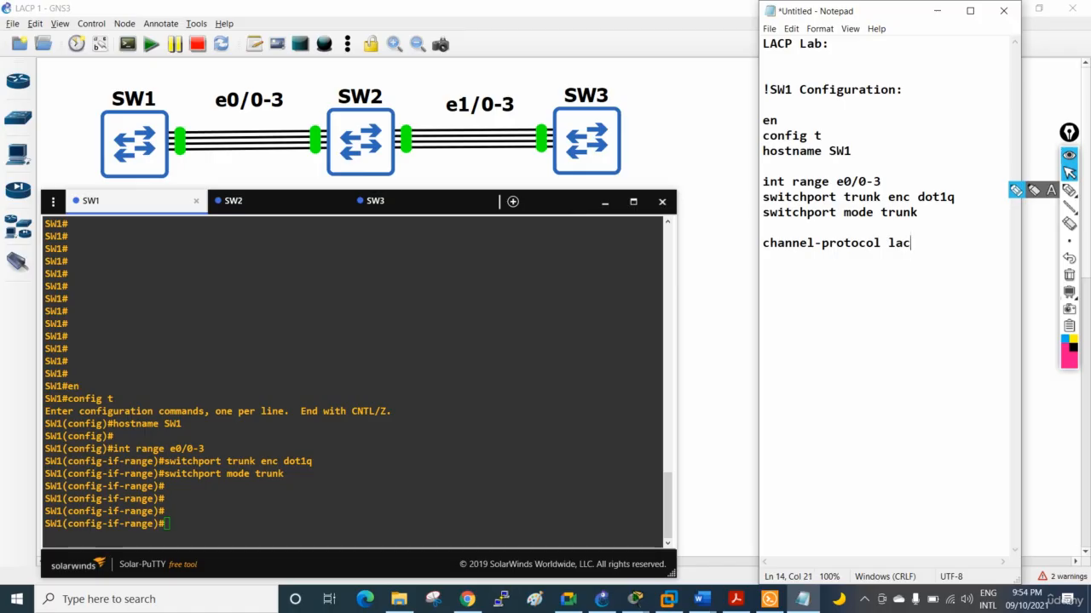
{"action": "key", "text": "Return"}
Add the line "channel-group 1 mode active" below the channel protocol command, followed by a blank line
{"action": "type", "text": "channel-group"}
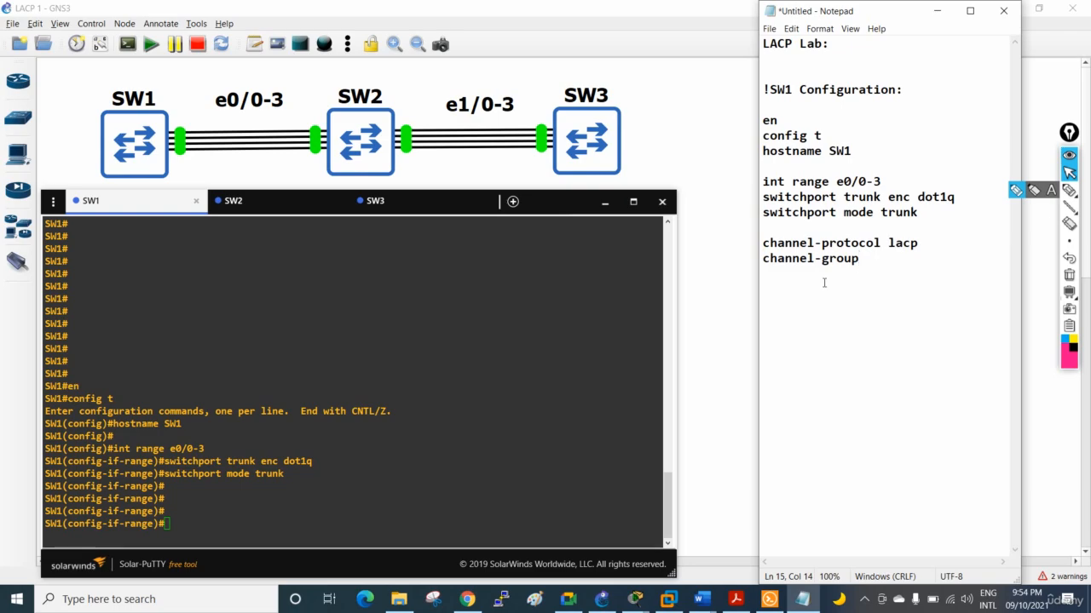
{"action": "type", "text": " 1 "}
{"action": "type", "text": "mode "}
{"action": "type", "text": "act"}
{"action": "key", "text": "BackSpace"}
{"action": "type", "text": "tive"}
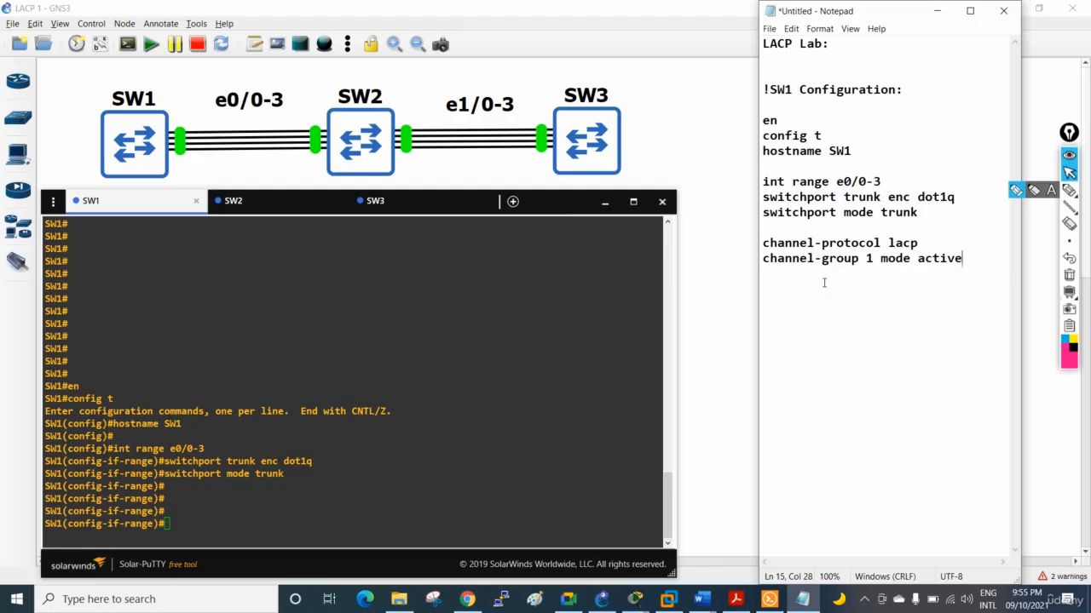
{"action": "key", "text": "Return"}
{"action": "key", "text": "Return"}
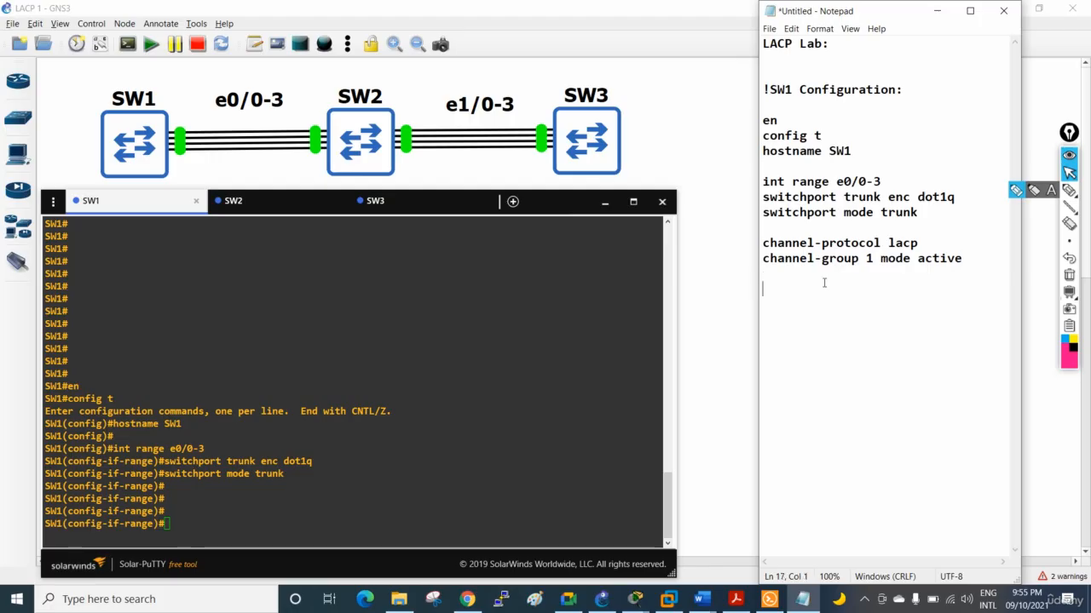
In the SW1 console, list the channel-protocol options and run "channel-protocol lacp" on the interface range
{"action": "left_click", "coordinate": [355, 461]}
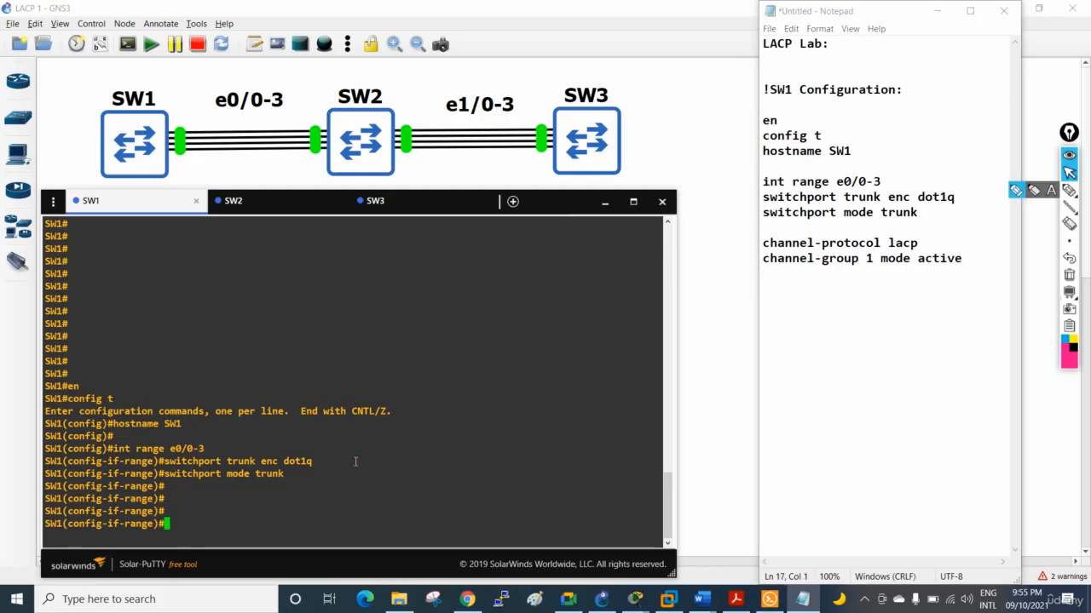
{"action": "type", "text": "ch"}
{"action": "key", "text": "Tab"}
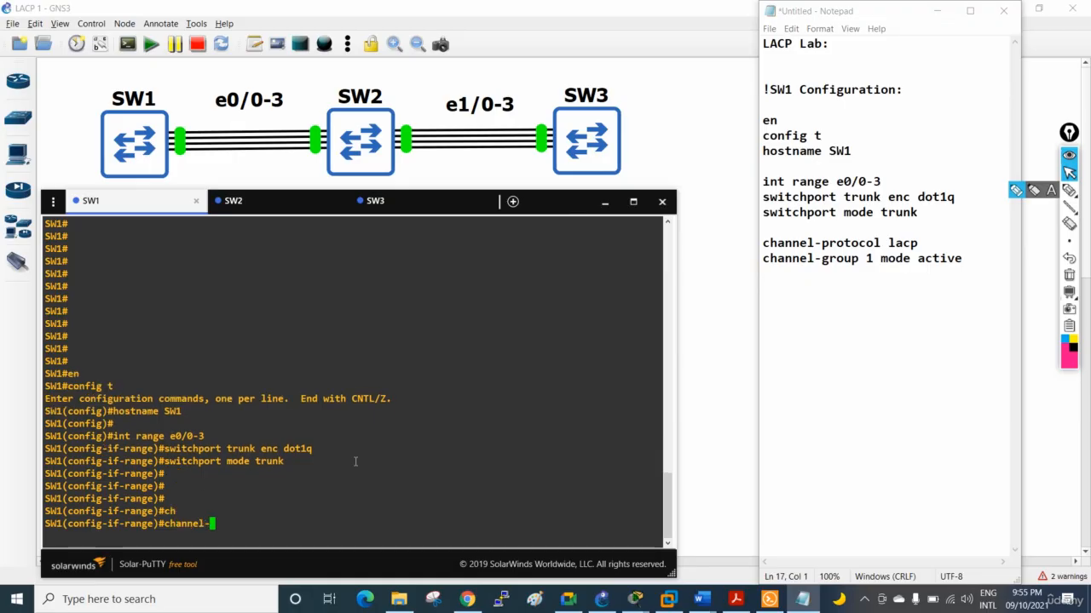
{"action": "type", "text": "pr"}
{"action": "key", "text": "Tab"}
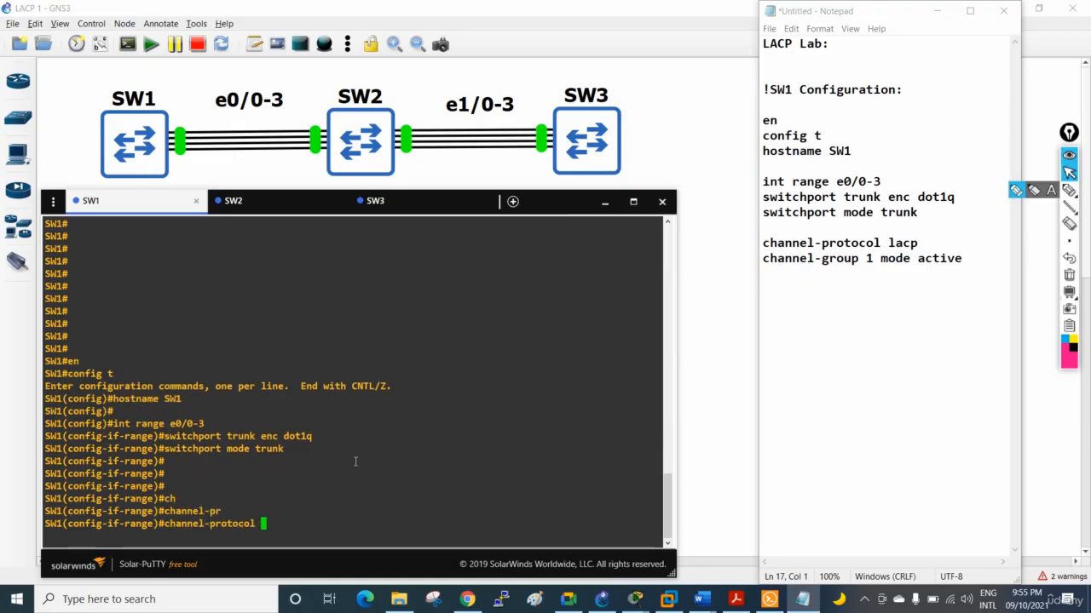
{"action": "type", "text": "?"}
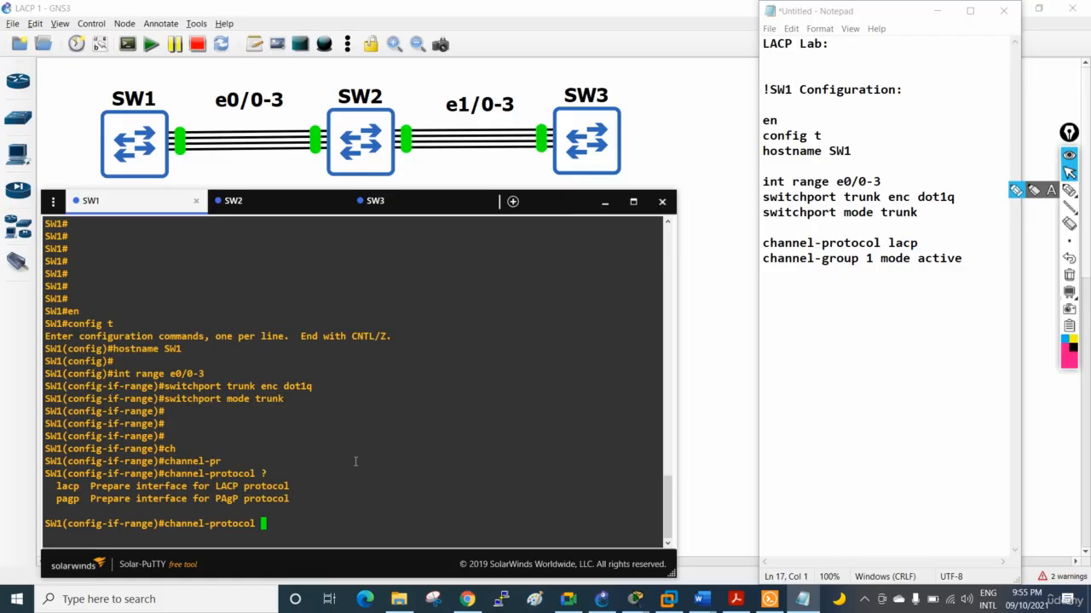
{"action": "type", "text": "lac"}
{"action": "key", "text": "Tab"}
{"action": "key", "text": "Return"}
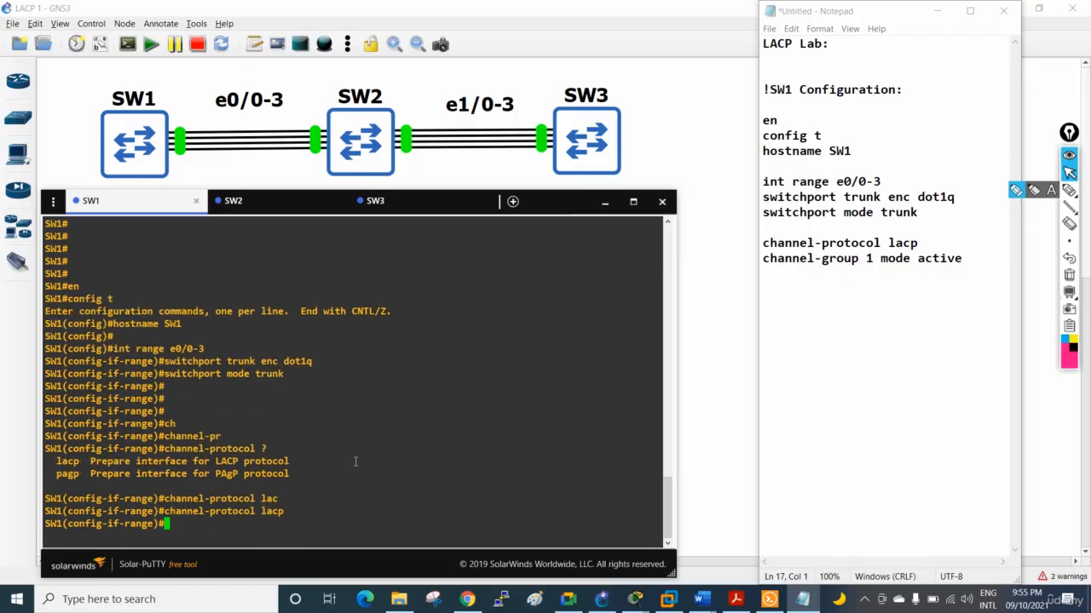
Begin a channel-group command on the SW1 interface range and list its available options
{"action": "type", "text": "ch"}
{"action": "key", "text": "Tab"}
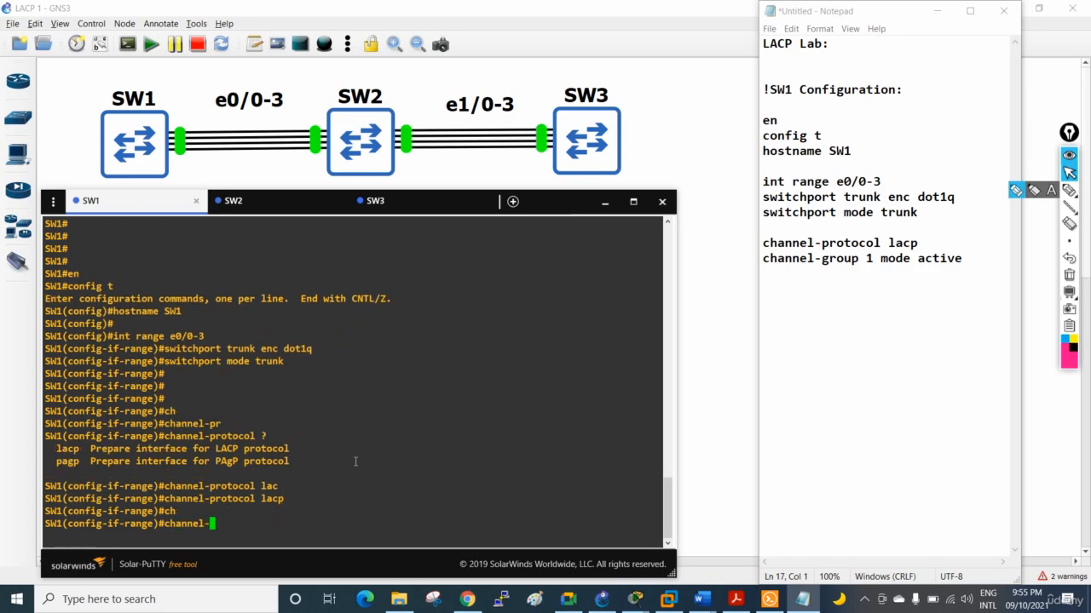
{"action": "type", "text": "gr"}
{"action": "key", "text": "Tab"}
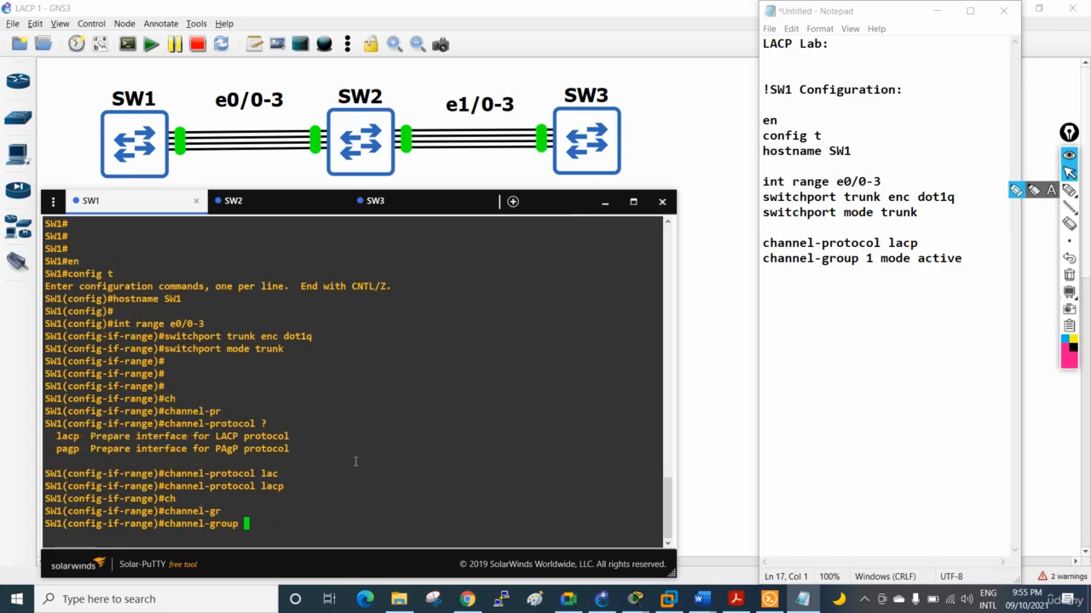
{"action": "type", "text": "?"}
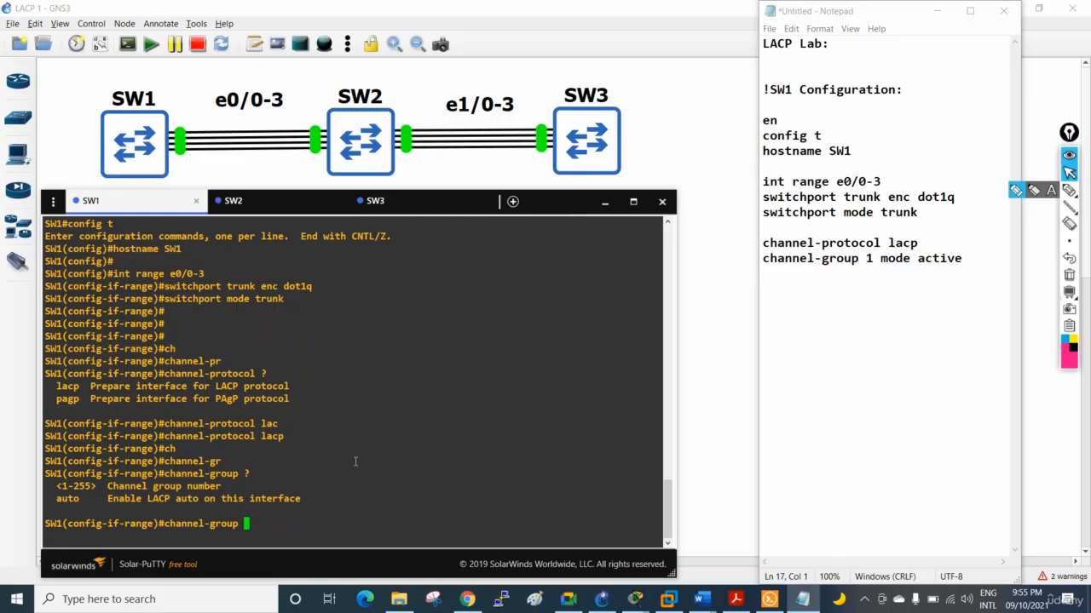
Extend the SW1 command to "channel-group 1 mode" and list the available modes
{"action": "type", "text": "1"}
{"action": "type", "text": " mode"}
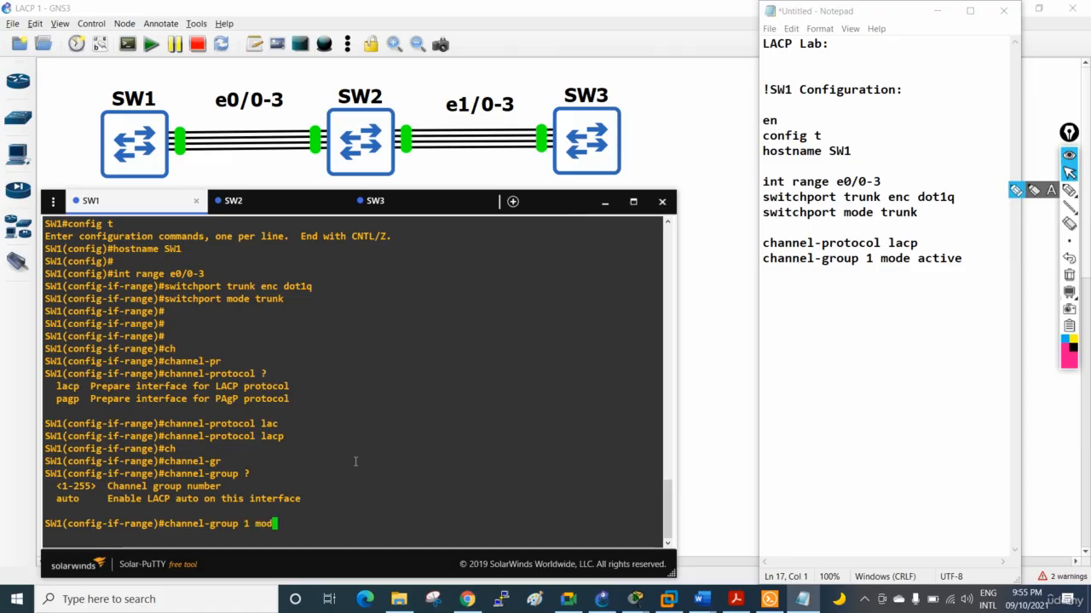
{"action": "key", "text": "Tab"}
{"action": "type", "text": "?"}
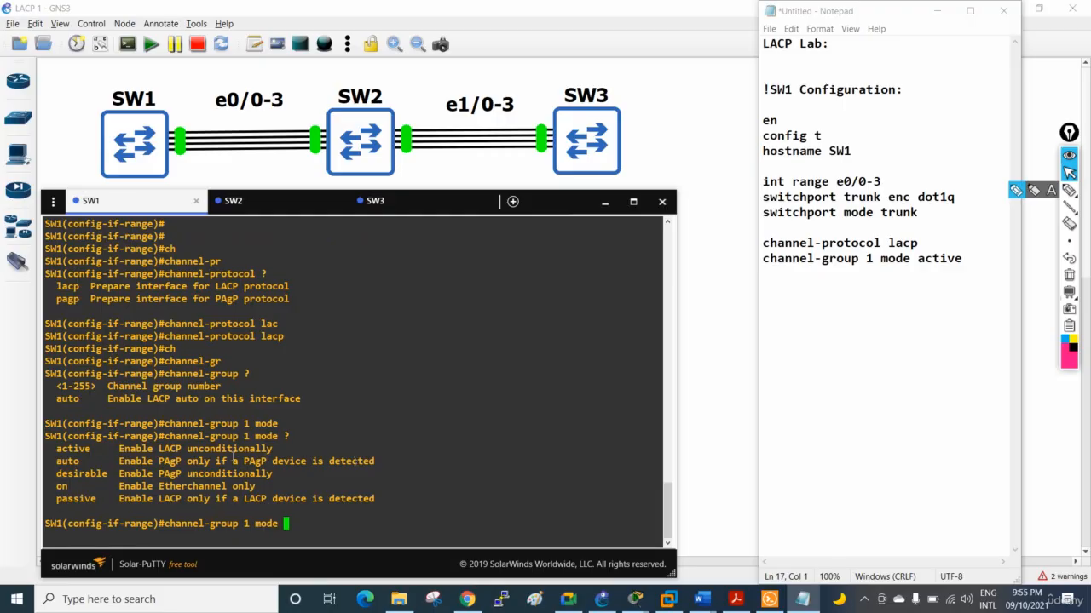
Highlight the active and passive LACP mode entries, and complete and run "channel-group 1 mode active" on SW1
{"action": "left_click_drag", "start_coordinate": [115, 448], "coordinate": [283, 449]}
{"action": "left_click_drag", "start_coordinate": [91, 449], "coordinate": [56, 449]}
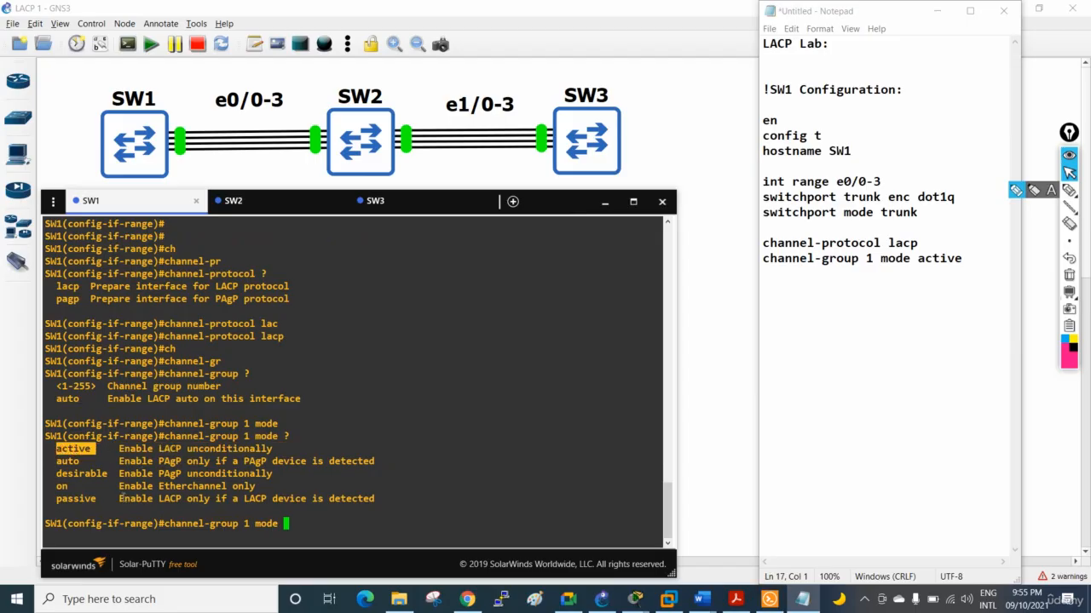
{"action": "left_click_drag", "start_coordinate": [123, 498], "coordinate": [380, 498]}
{"action": "left_click", "coordinate": [356, 528]}
{"action": "type", "text": "ac"}
{"action": "key", "text": "Tab"}
{"action": "key", "text": "Return"}
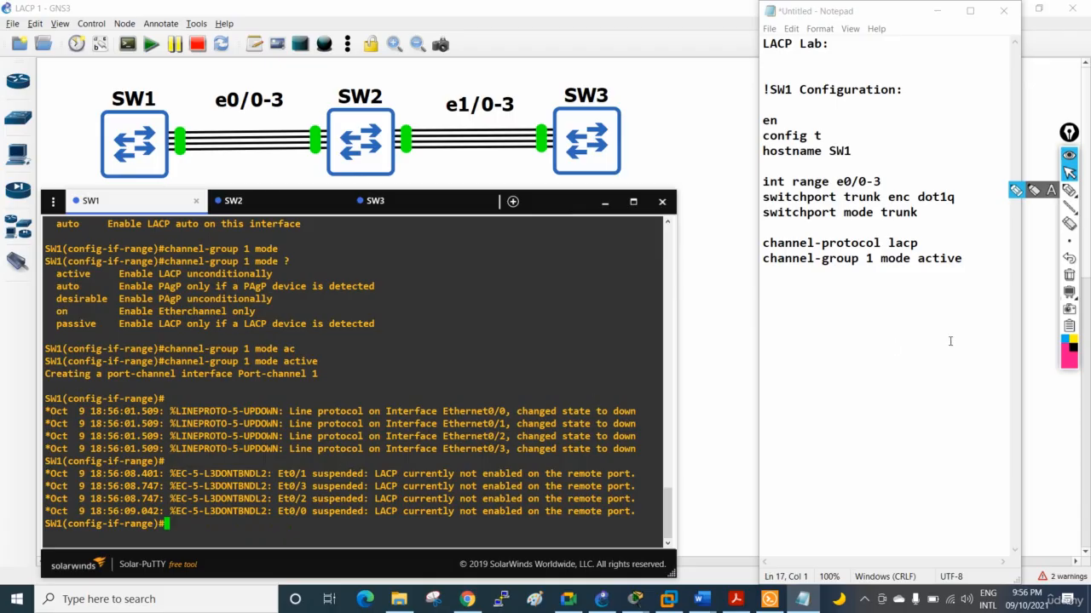
Add a dashed separator line below the SW1 commands in the Notepad document, leaving blank lines above it
{"action": "left_click", "coordinate": [977, 260]}
{"action": "key", "text": "Return"}
{"action": "key", "text": "Return"}
{"action": "key", "text": "Return"}
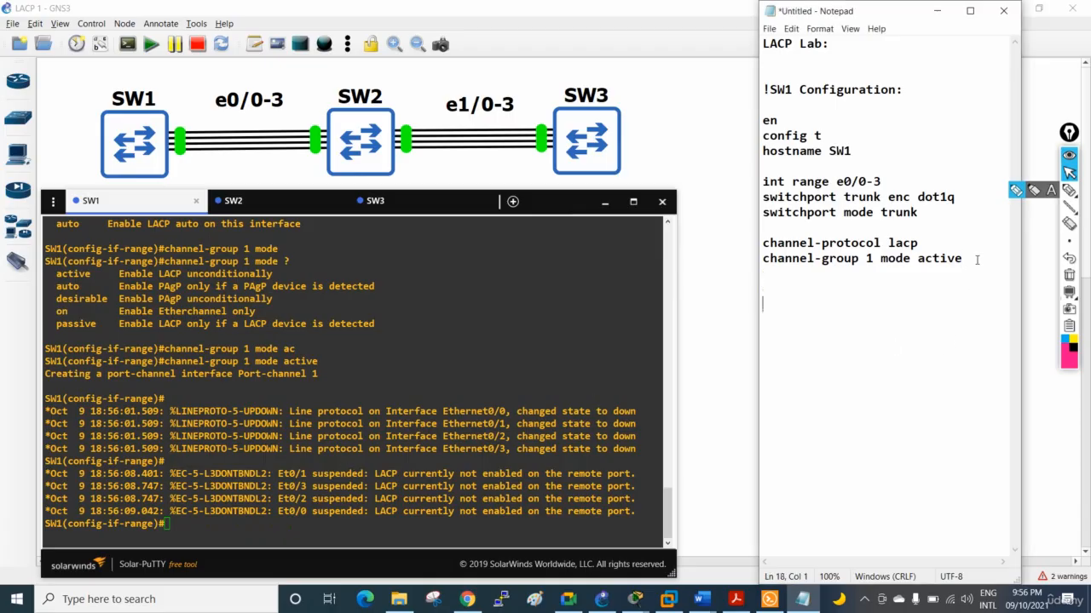
{"action": "type", "text": "--------------------------"}
{"action": "key", "text": "Return"}
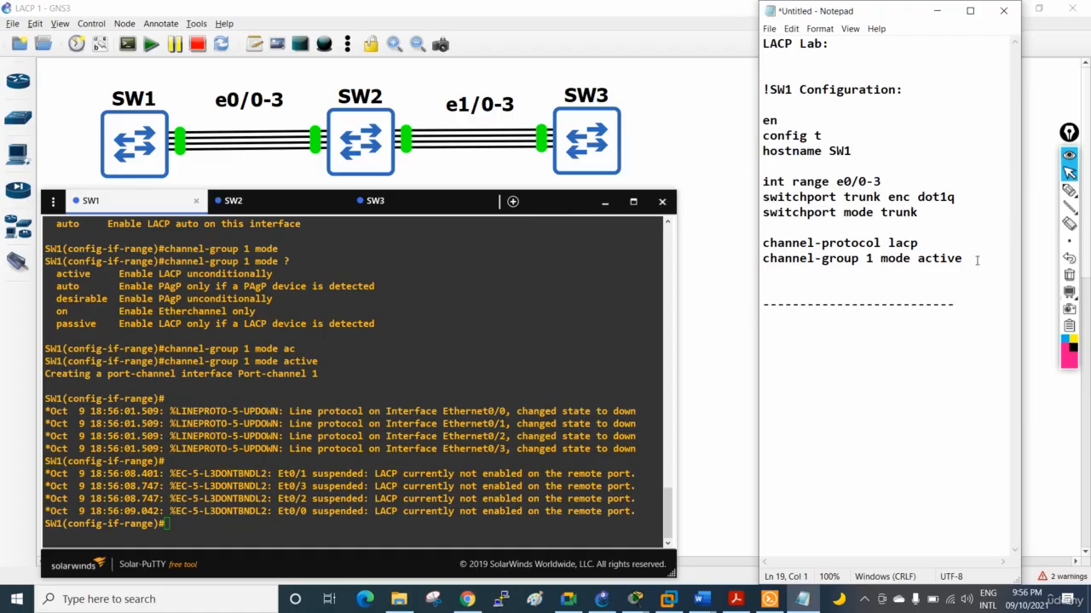
Duplicate the SW1 configuration block below the separator, changing its heading to "!SW2 Configuration:" and its hostname to SW2
{"action": "left_click_drag", "start_coordinate": [972, 259], "coordinate": [793, 89]}
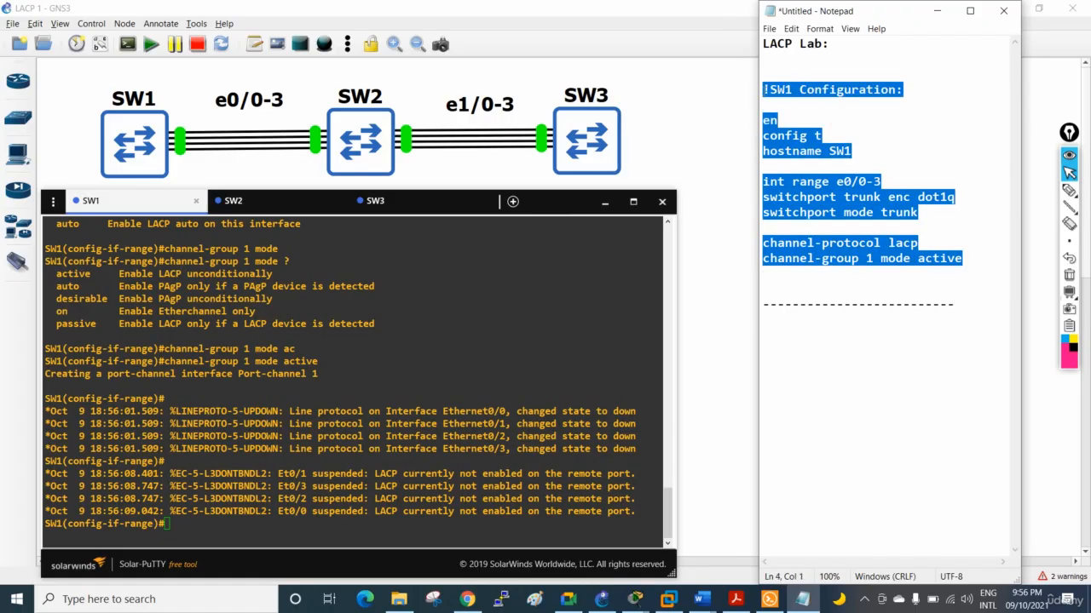
{"action": "left_click", "coordinate": [801, 350]}
{"action": "type", "text": "!SW1 Configuration:  en config t hostname SW1  int range e0/0-3 switchport trunk enc dot1q switchport mode trunk  channel-protocol lacp channel-group 1 mode active"}
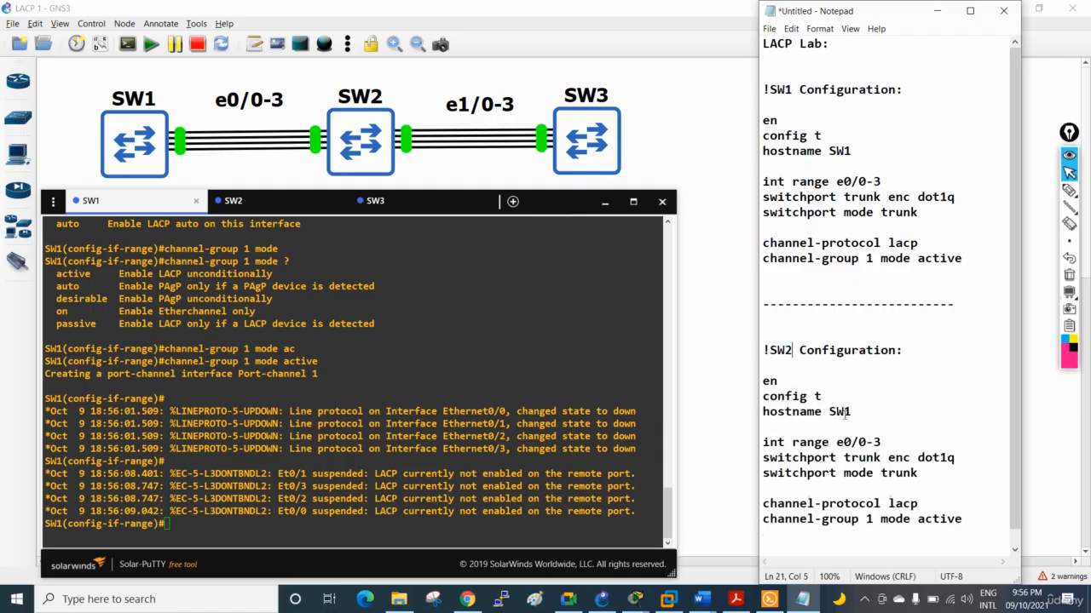
{"action": "left_click_drag", "start_coordinate": [851, 412], "coordinate": [842, 412]}
{"action": "scroll", "coordinate": [873, 316], "scroll_direction": "down", "scroll_amount": 1}
Add several blank lines after the SW2 block's channel-group command and return to the SW1 console
{"action": "left_click", "coordinate": [963, 506]}
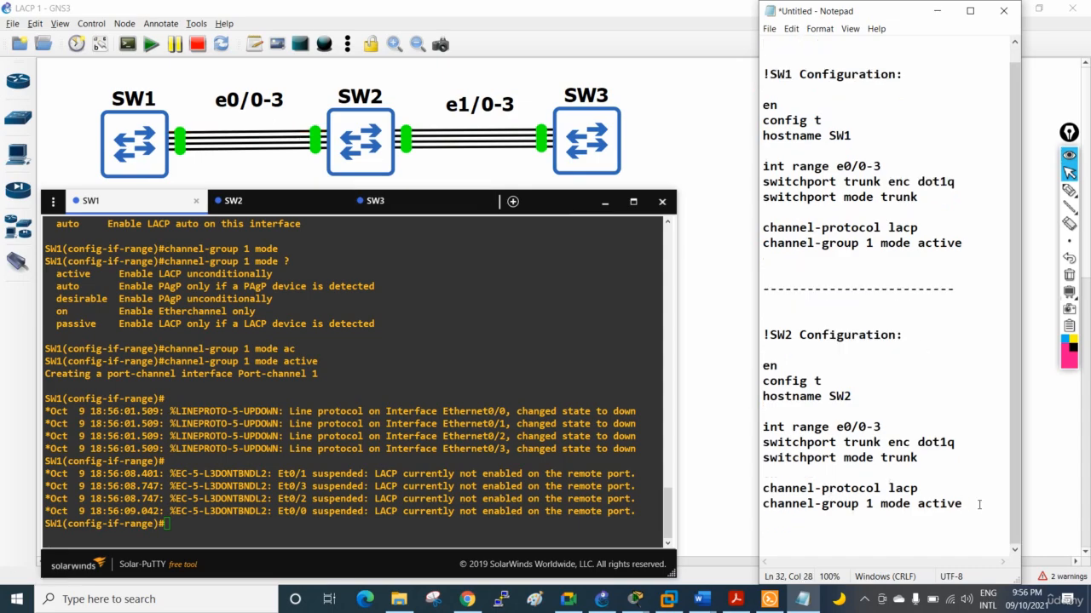
{"action": "key", "text": "Return"}
{"action": "key", "text": "Return"}
{"action": "key", "text": "Return"}
{"action": "key", "text": "Return"}
{"action": "key", "text": "Return"}
{"action": "key", "text": "Return"}
{"action": "key", "text": "Return"}
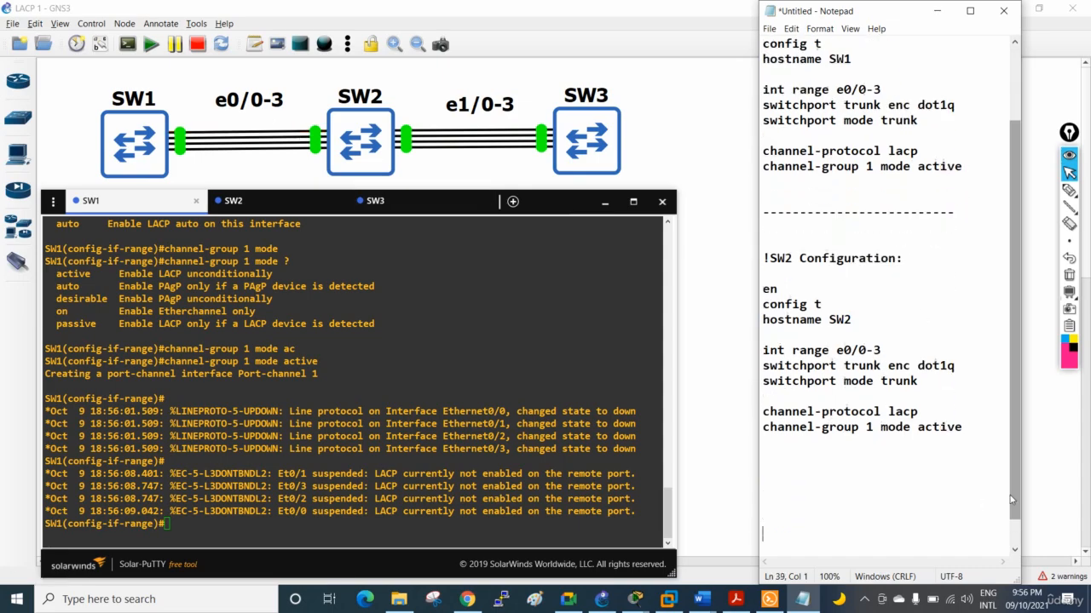
{"action": "left_click", "coordinate": [300, 426]}
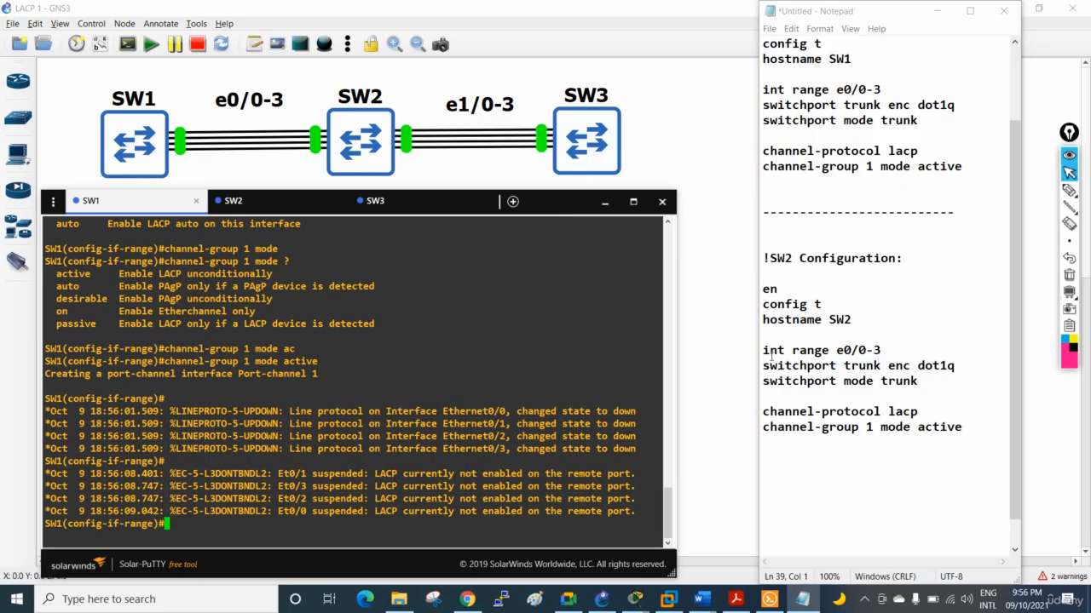
Copy the SW2 commands from "int range e0/0-3" to "channel-group 1 mode active" and paste them a few lines below the block
{"action": "left_click_drag", "start_coordinate": [761, 350], "coordinate": [966, 432]}
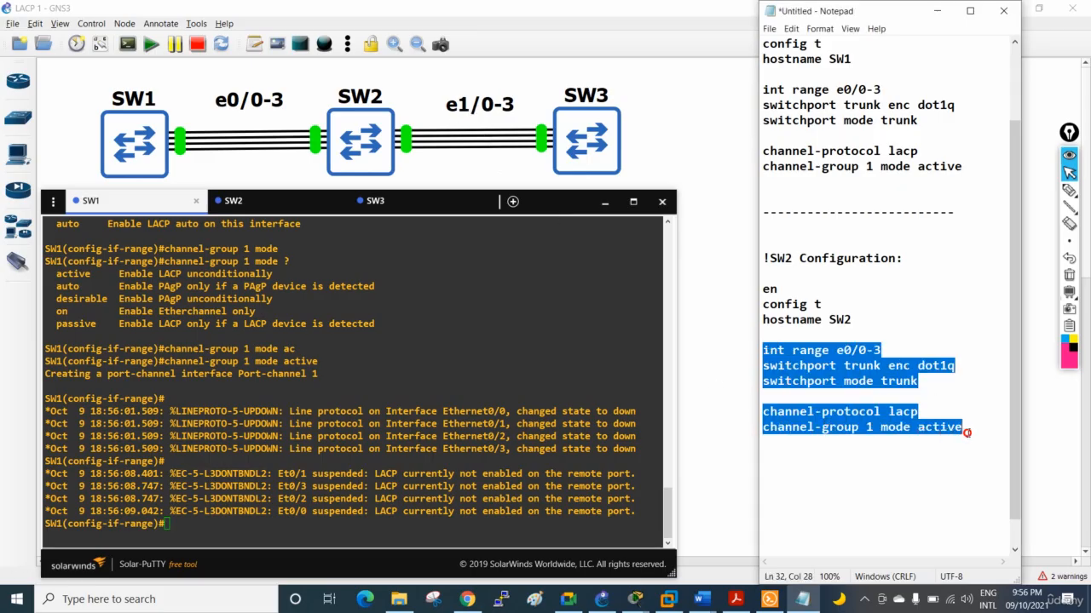
{"action": "right_click", "coordinate": [895, 407]}
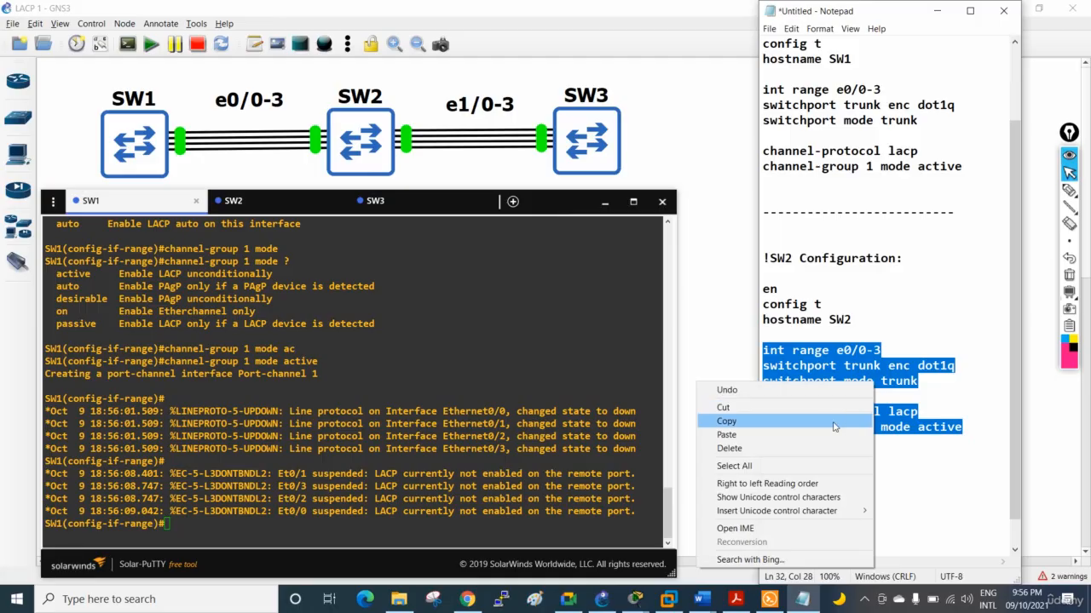
{"action": "left_click", "coordinate": [839, 421]}
{"action": "left_click", "coordinate": [981, 427]}
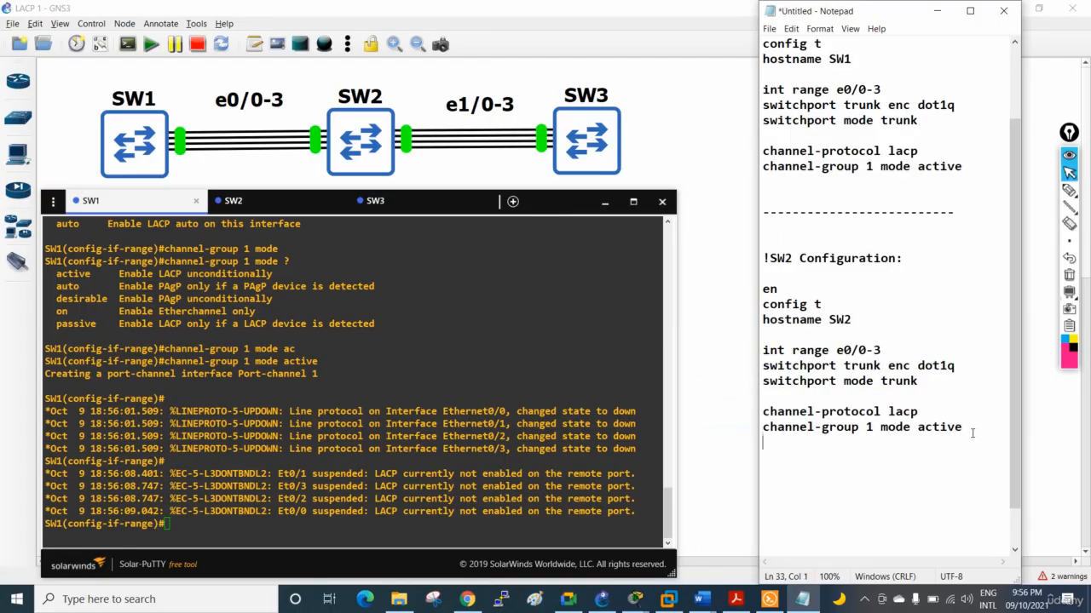
{"action": "key", "text": "Return"}
{"action": "key", "text": "Return"}
{"action": "key", "text": "Return"}
{"action": "key", "text": "ctrl+v"}
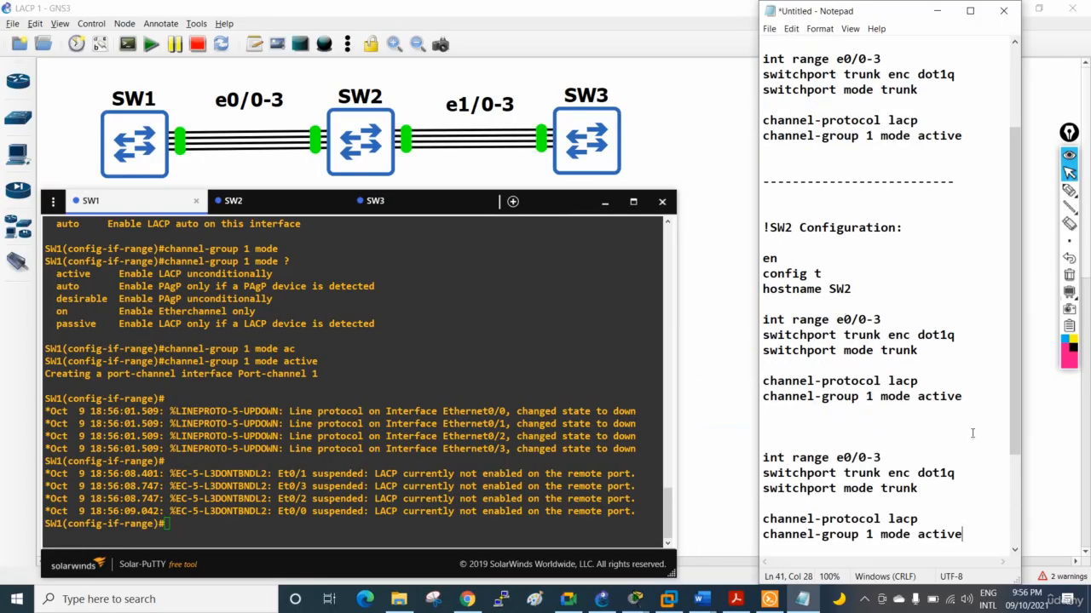
Copy the first SW2 block from its heading to "channel-group 1 mode active" and run it in the SW2 console
{"action": "left_click_drag", "start_coordinate": [972, 403], "coordinate": [766, 223]}
{"action": "right_click", "coordinate": [777, 288]}
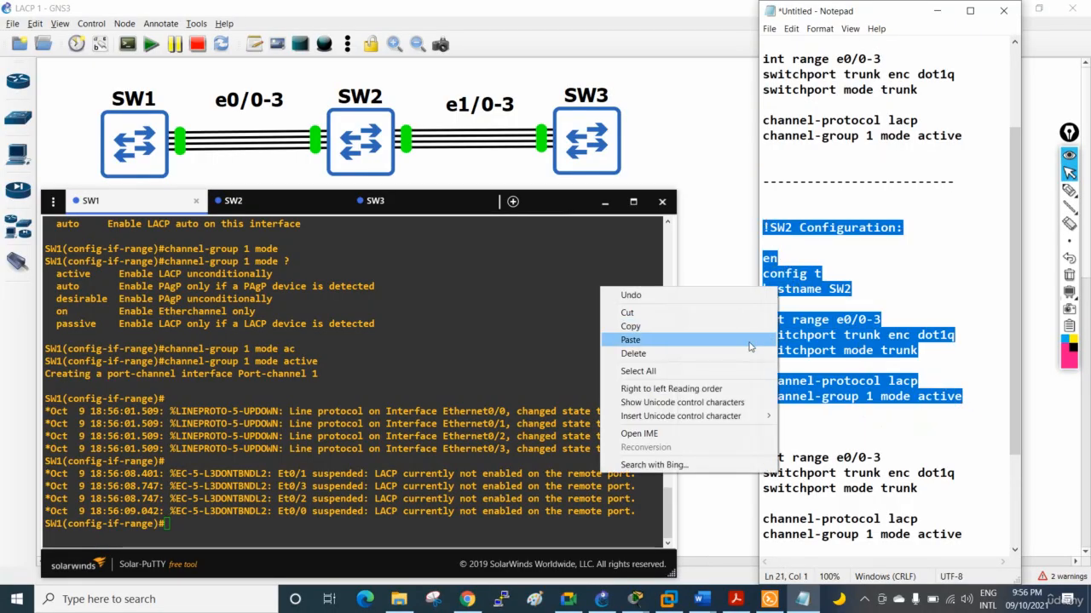
{"action": "left_click", "coordinate": [748, 327]}
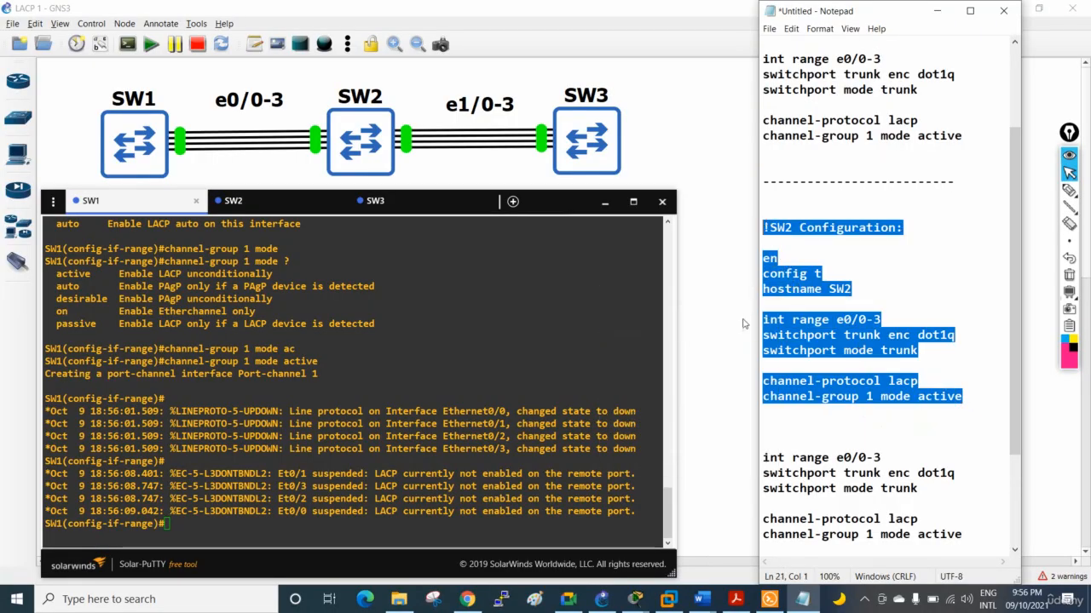
{"action": "left_click", "coordinate": [275, 203]}
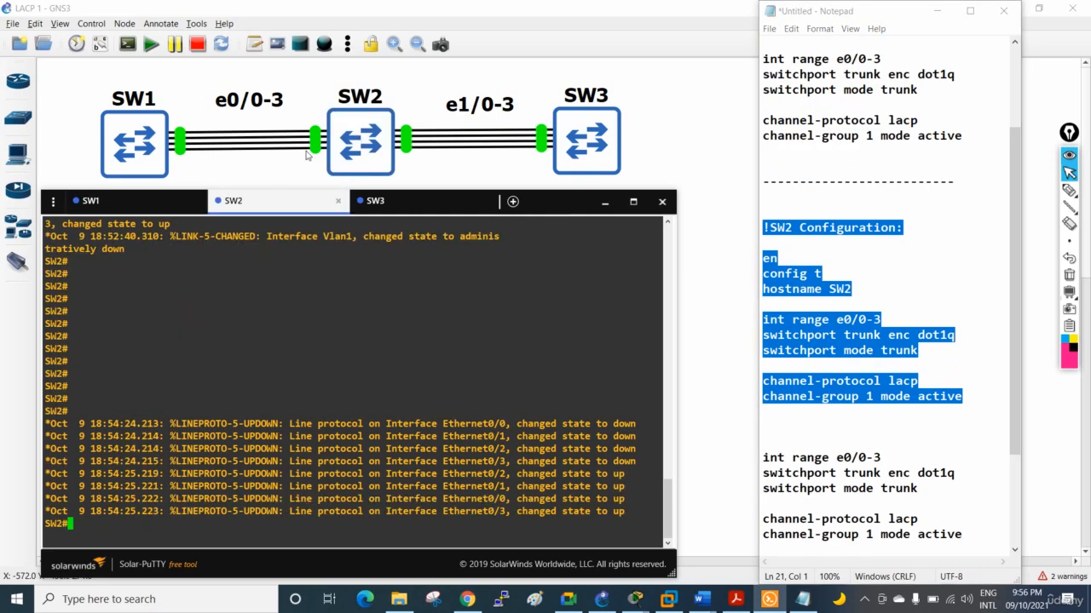
{"action": "right_click", "coordinate": [304, 332]}
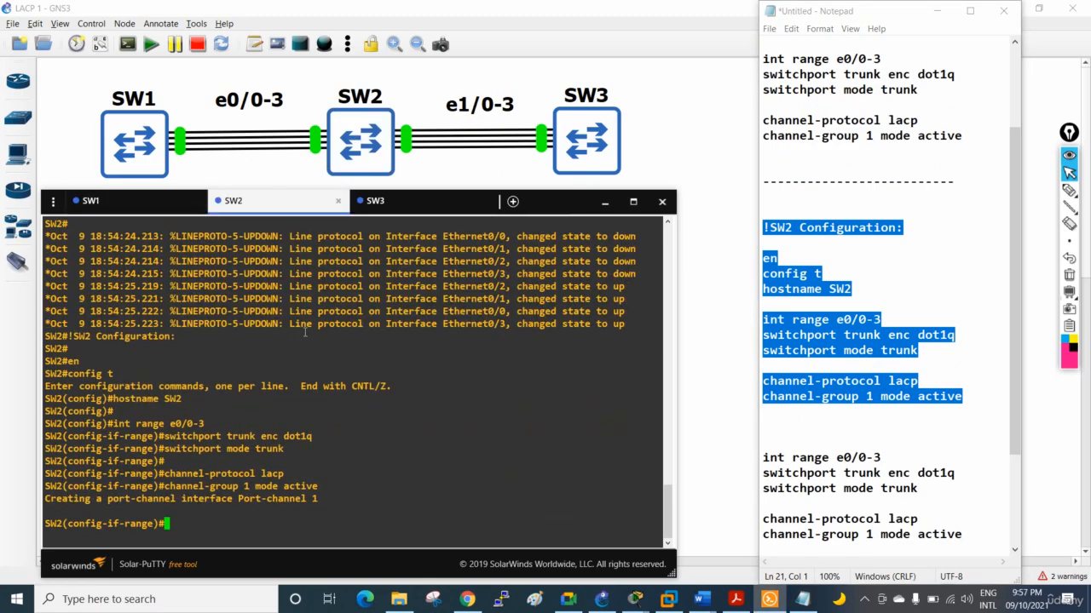
{"action": "key", "text": "Return"}
{"action": "key", "text": "Return"}
{"action": "key", "text": "Return"}
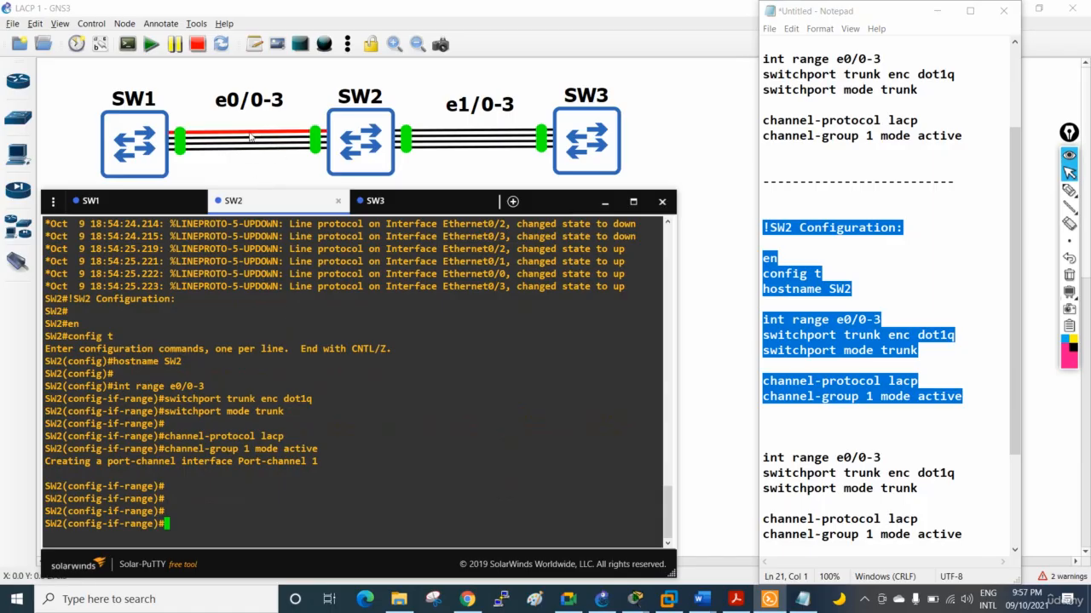
In the second SW2 command block in Notepad, set the interface range to e1/0-3 and the channel-group number to 2
{"action": "left_click", "coordinate": [897, 406]}
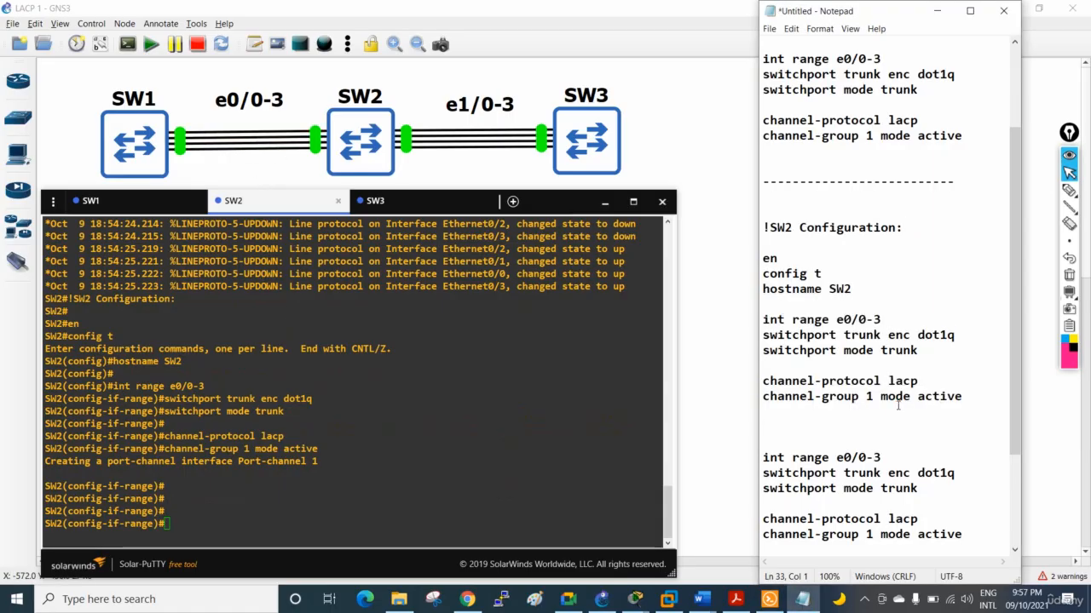
{"action": "scroll", "coordinate": [955, 376], "scroll_direction": "down", "scroll_amount": 2}
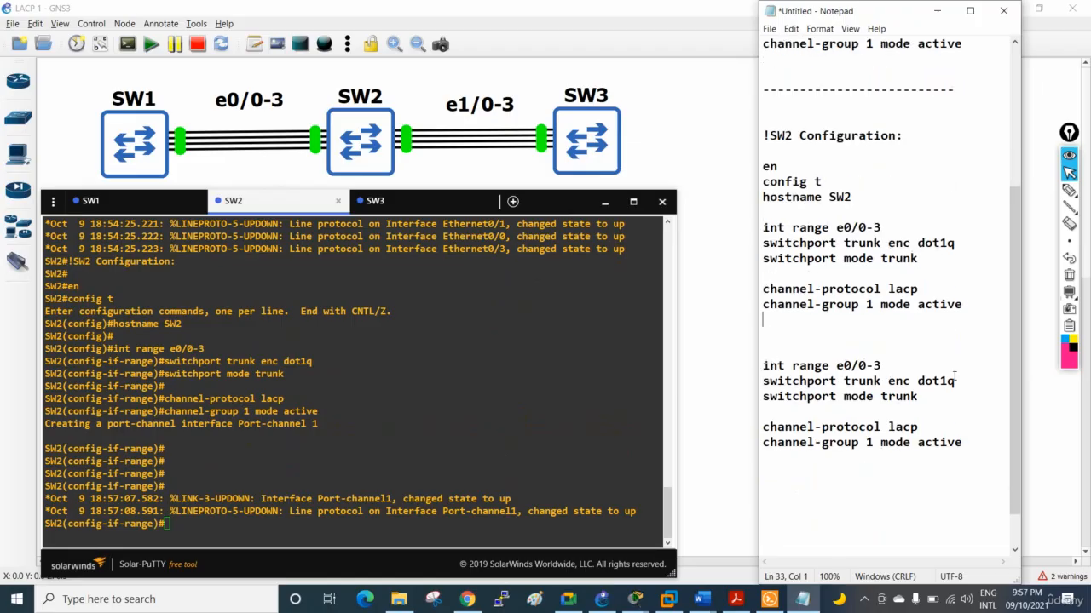
{"action": "scroll", "coordinate": [954, 377], "scroll_direction": "down", "scroll_amount": 1}
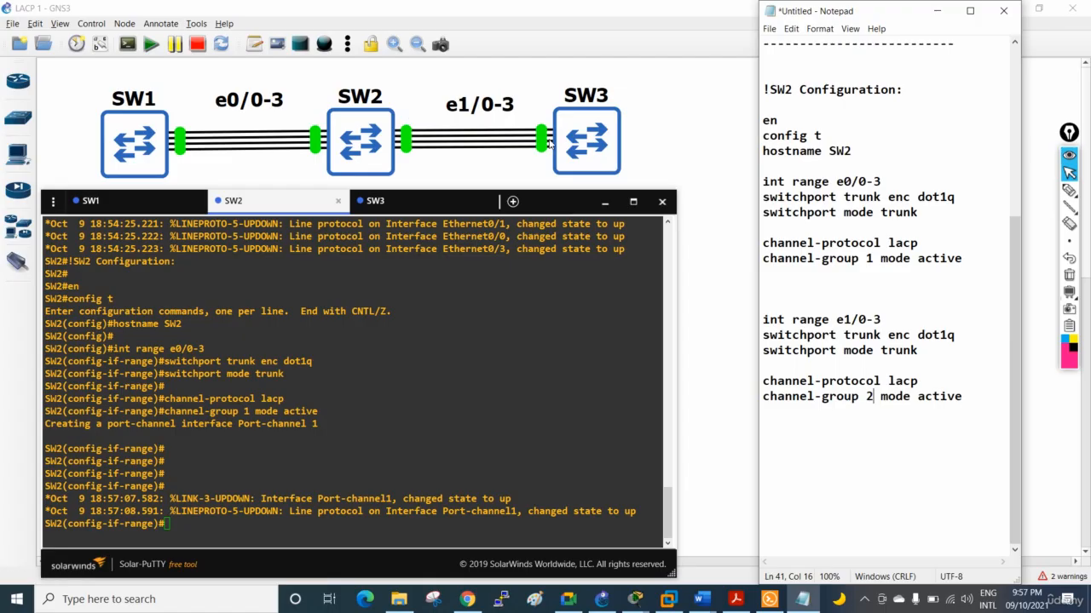
With the annotation pen, circle the e1/0-3 links between SW2 and SW3 and label both ends PO2
{"action": "left_click", "coordinate": [1068, 189]}
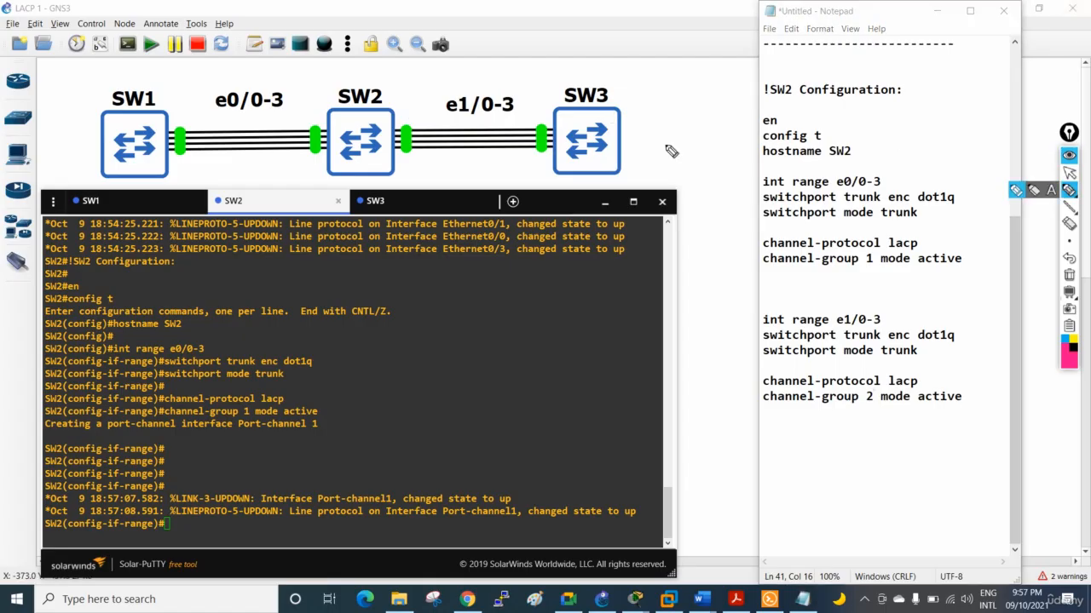
{"action": "mouse_move", "coordinate": [411, 119]}
{"action": "left_mouse_down"}
{"action": "mouse_move", "coordinate": [408, 167]}
{"action": "mouse_move", "coordinate": [533, 168]}
{"action": "mouse_move", "coordinate": [545, 115]}
{"action": "mouse_move", "coordinate": [417, 118]}
{"action": "mouse_move", "coordinate": [403, 155]}
{"action": "mouse_move", "coordinate": [401, 127]}
{"action": "left_mouse_up"}
{"action": "mouse_move", "coordinate": [550, 119]}
{"action": "left_mouse_down"}
{"action": "mouse_move", "coordinate": [530, 132]}
{"action": "mouse_move", "coordinate": [559, 138]}
{"action": "mouse_move", "coordinate": [544, 126]}
{"action": "left_mouse_up"}
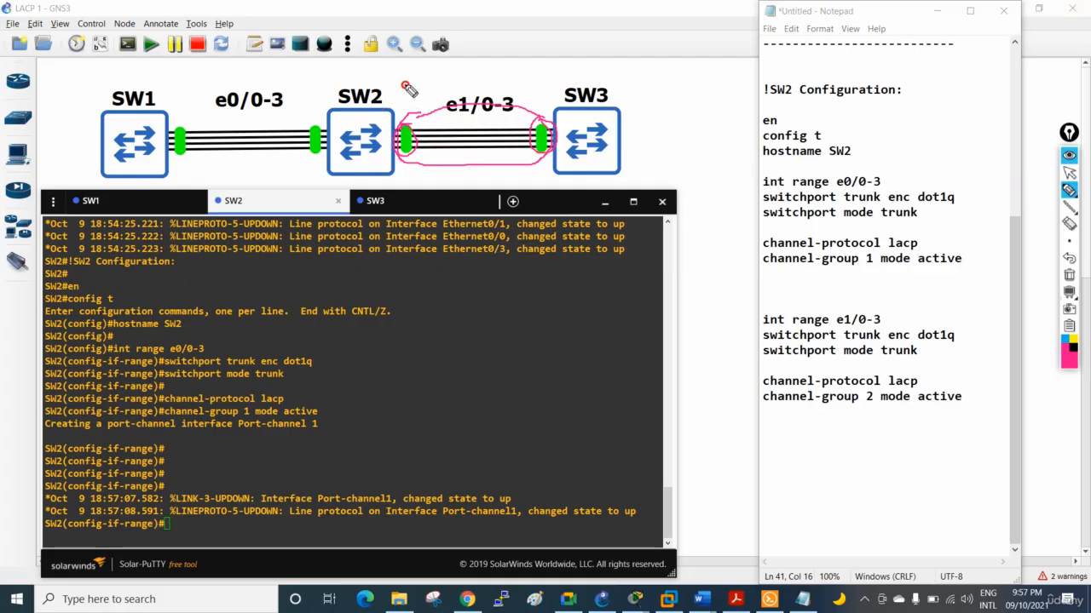
{"action": "left_click_drag", "start_coordinate": [404, 82], "coordinate": [403, 101]}
{"action": "mouse_move", "coordinate": [399, 86]}
{"action": "left_mouse_down"}
{"action": "mouse_move", "coordinate": [411, 85]}
{"action": "mouse_move", "coordinate": [405, 92]}
{"action": "left_mouse_up"}
{"action": "left_click_drag", "start_coordinate": [416, 89], "coordinate": [442, 96]}
{"action": "mouse_move", "coordinate": [529, 77]}
{"action": "left_mouse_down"}
{"action": "mouse_move", "coordinate": [530, 95]}
{"action": "mouse_move", "coordinate": [543, 80]}
{"action": "mouse_move", "coordinate": [563, 88]}
{"action": "left_mouse_up"}
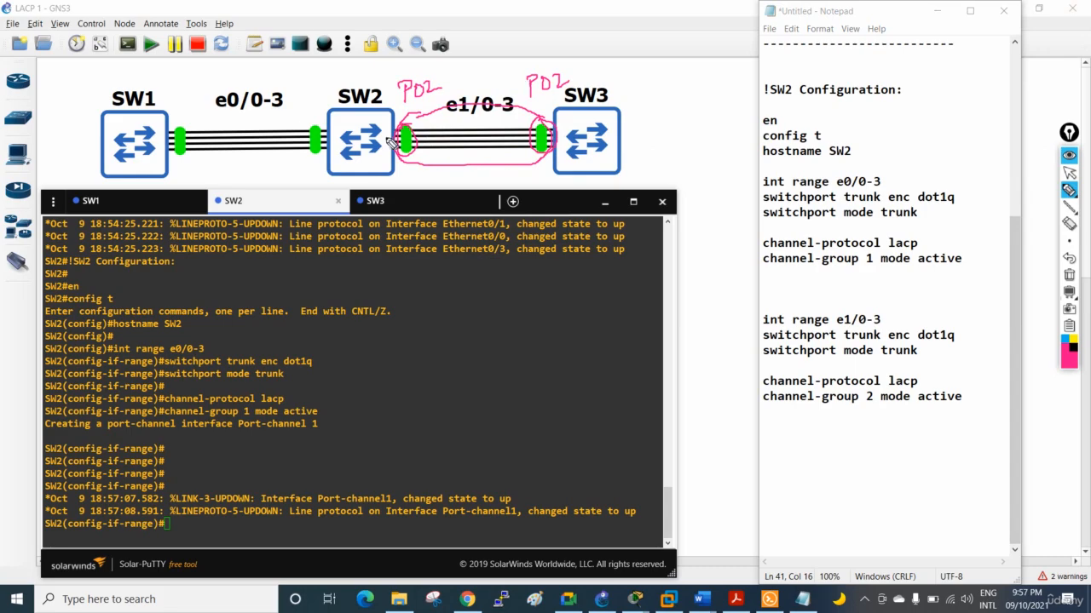
Label both ends of the e0/0-3 links PO1, underline the port-channel labels and clear all pen annotations
{"action": "mouse_move", "coordinate": [290, 101]}
{"action": "left_mouse_down"}
{"action": "mouse_move", "coordinate": [289, 119]}
{"action": "mouse_move", "coordinate": [303, 104]}
{"action": "mouse_move", "coordinate": [321, 114]}
{"action": "left_mouse_up"}
{"action": "mouse_move", "coordinate": [177, 117]}
{"action": "left_mouse_down"}
{"action": "mouse_move", "coordinate": [180, 106]}
{"action": "mouse_move", "coordinate": [202, 113]}
{"action": "left_mouse_up"}
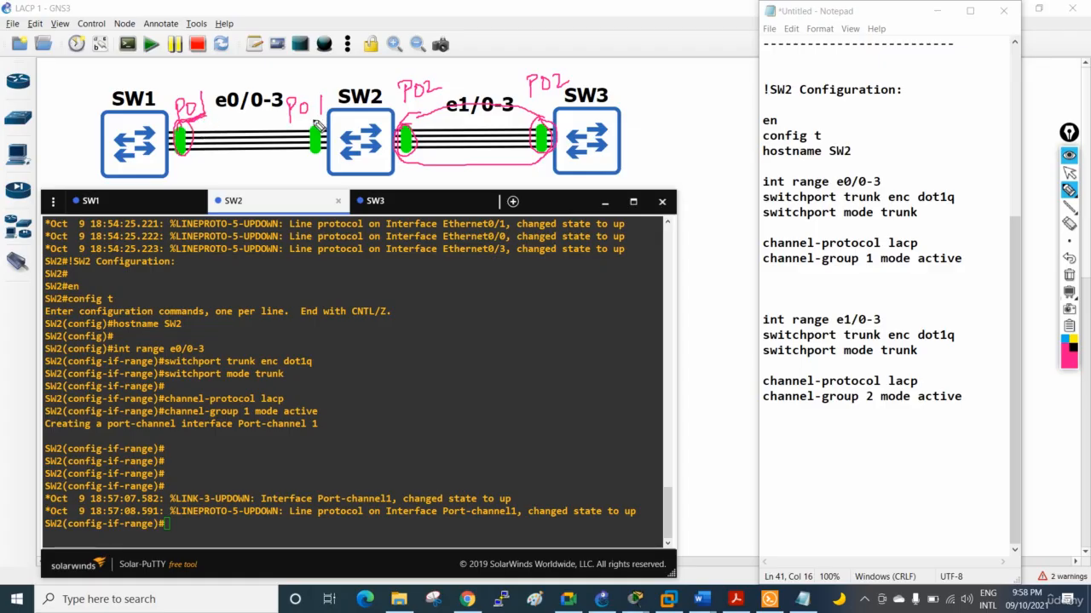
{"action": "left_click_drag", "start_coordinate": [284, 128], "coordinate": [324, 124]}
{"action": "mouse_move", "coordinate": [403, 104]}
{"action": "left_mouse_down"}
{"action": "mouse_move", "coordinate": [432, 98]}
{"action": "mouse_move", "coordinate": [426, 108]}
{"action": "left_mouse_up"}
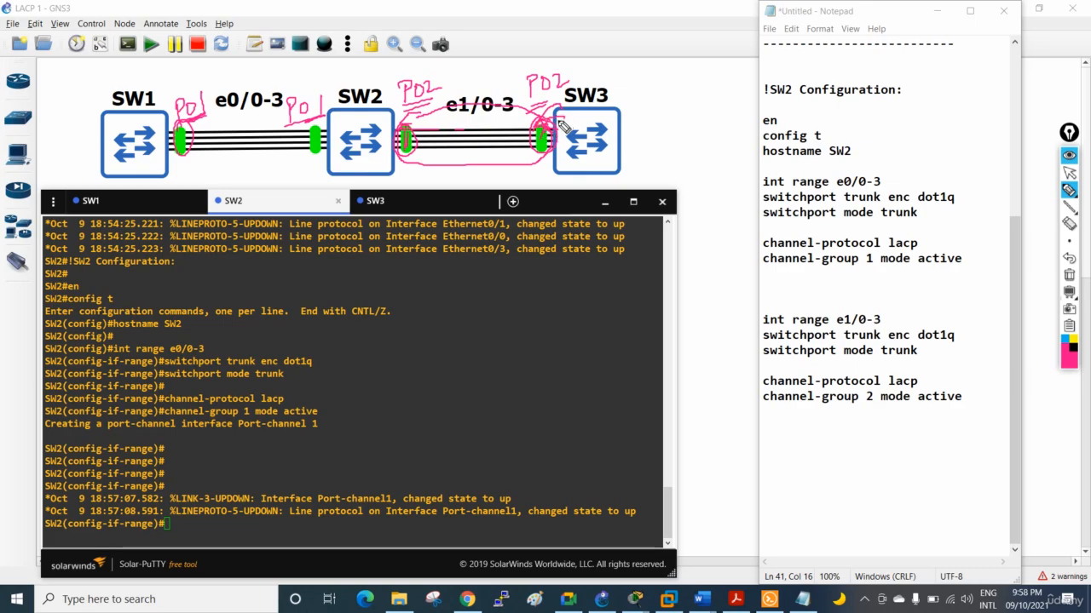
{"action": "left_click", "coordinate": [1069, 275]}
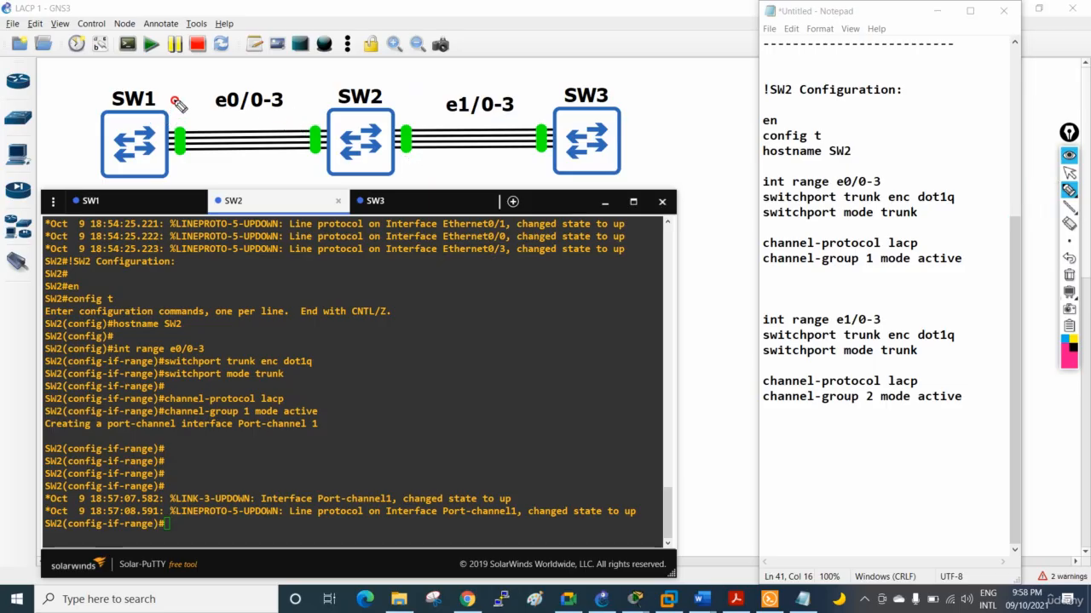
Label the SW1–SW2 link ends PO1, draw an arrow along them, mark the SW2–SW3 links, and clear the annotations
{"action": "mouse_move", "coordinate": [174, 118]}
{"action": "left_mouse_down"}
{"action": "mouse_move", "coordinate": [176, 107]}
{"action": "mouse_move", "coordinate": [194, 118]}
{"action": "left_mouse_up"}
{"action": "mouse_move", "coordinate": [300, 115]}
{"action": "left_mouse_down"}
{"action": "mouse_move", "coordinate": [305, 100]}
{"action": "mouse_move", "coordinate": [325, 112]}
{"action": "left_mouse_up"}
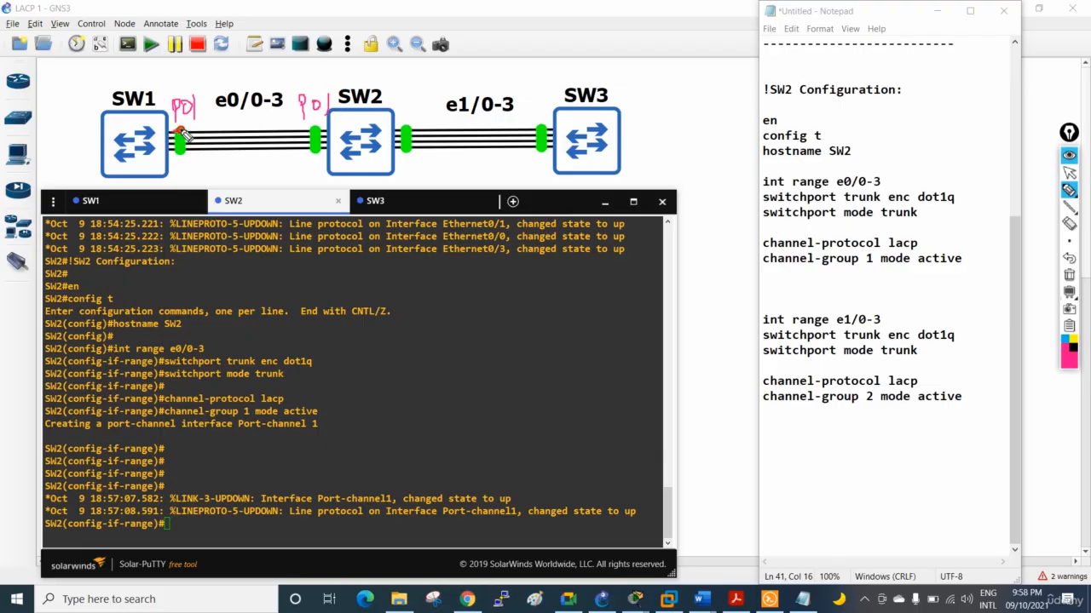
{"action": "mouse_move", "coordinate": [176, 133]}
{"action": "left_mouse_down"}
{"action": "mouse_move", "coordinate": [150, 129]}
{"action": "mouse_move", "coordinate": [341, 129]}
{"action": "left_mouse_up"}
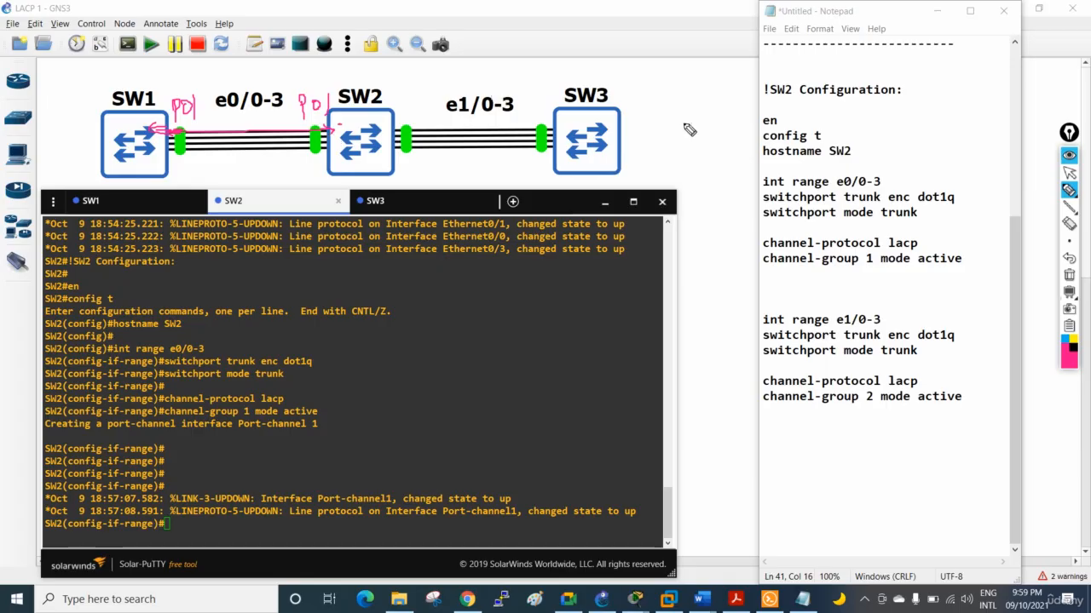
{"action": "mouse_move", "coordinate": [419, 109]}
{"action": "left_mouse_down"}
{"action": "mouse_move", "coordinate": [432, 85]}
{"action": "mouse_move", "coordinate": [424, 92]}
{"action": "mouse_move", "coordinate": [536, 73]}
{"action": "mouse_move", "coordinate": [597, 80]}
{"action": "left_mouse_up"}
{"action": "mouse_move", "coordinate": [409, 141]}
{"action": "left_mouse_down"}
{"action": "mouse_move", "coordinate": [427, 154]}
{"action": "mouse_move", "coordinate": [545, 158]}
{"action": "left_mouse_up"}
{"action": "left_click", "coordinate": [1068, 274]}
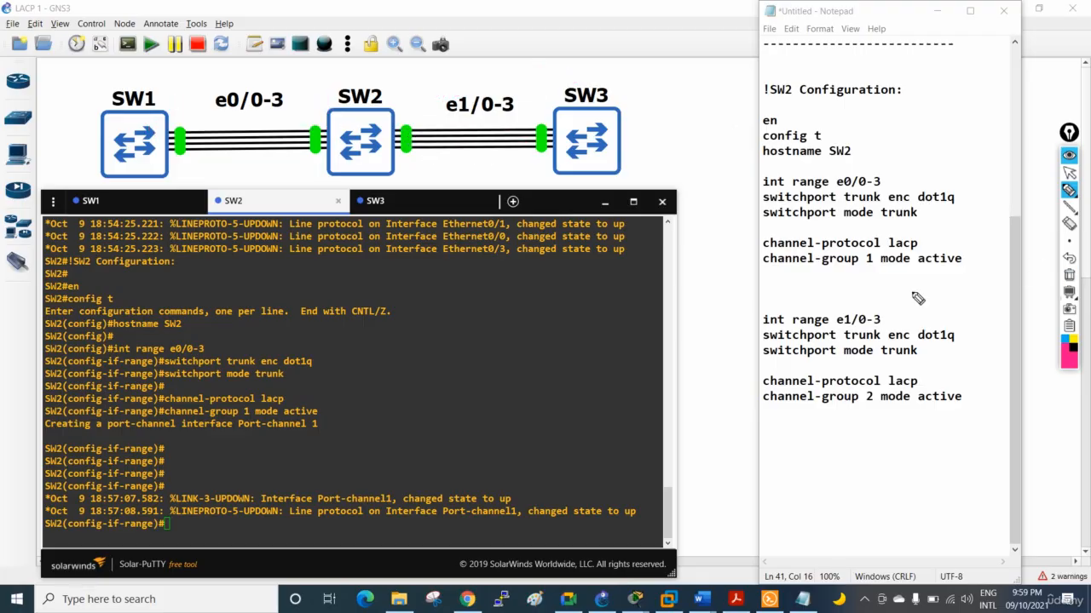
Put away the annotation pen and copy the SW2 command block for e1/0-3 from the Notepad notes
{"action": "left_click", "coordinate": [1068, 172]}
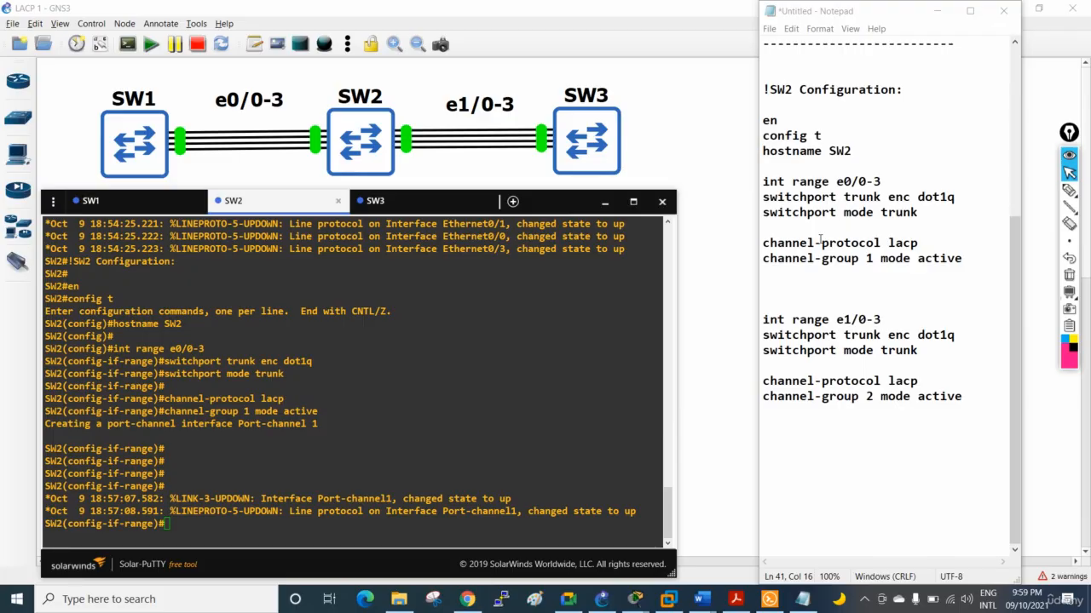
{"action": "left_click_drag", "start_coordinate": [967, 394], "coordinate": [745, 297]}
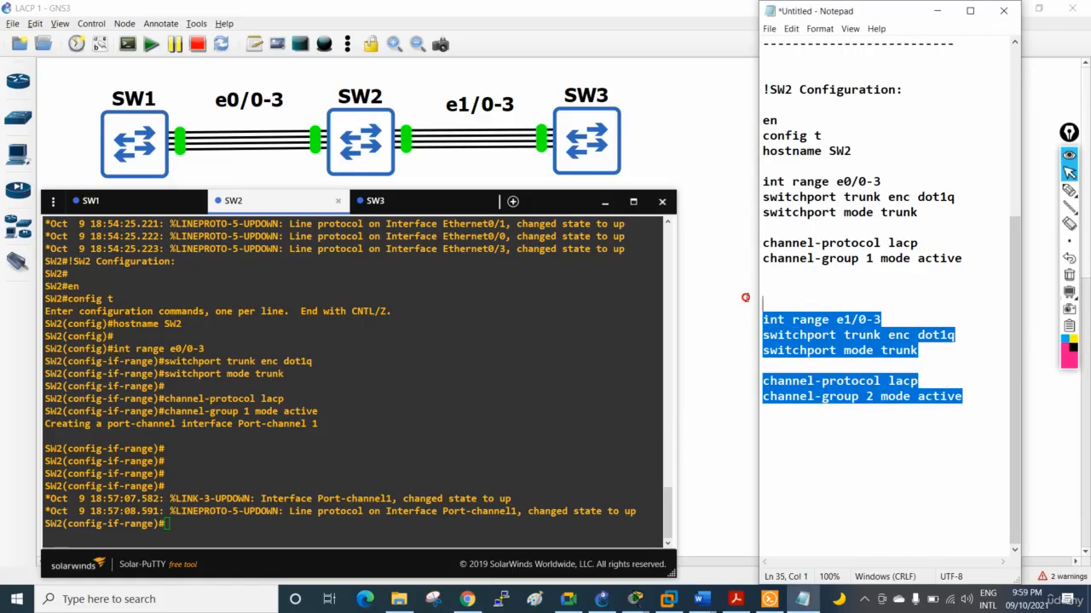
{"action": "right_click", "coordinate": [801, 350]}
{"action": "left_click", "coordinate": [749, 382]}
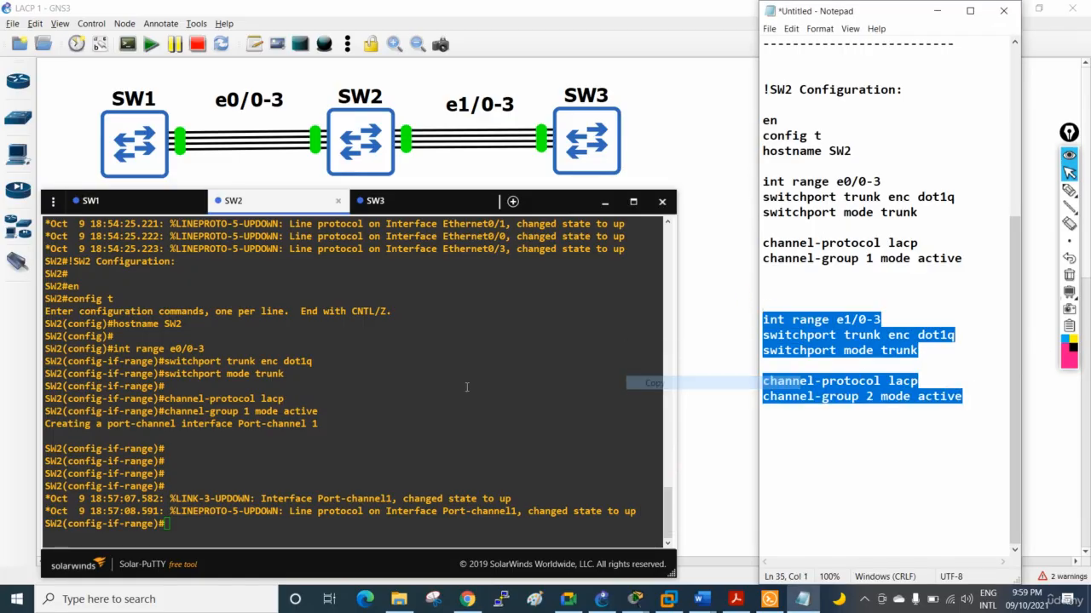
On SW2, exit interface-range mode and run the copied e1/0-3 commands for the trunk and LACP channel-group 2 mode active
{"action": "left_click", "coordinate": [464, 385]}
{"action": "type", "text": "ex"}
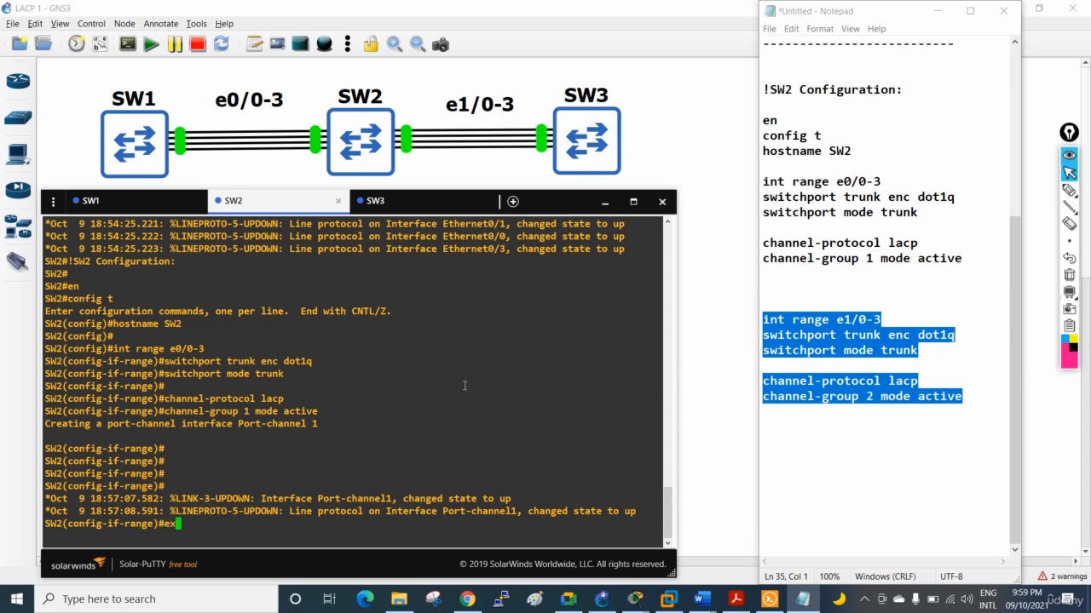
{"action": "type", "text": "it"}
{"action": "key", "text": "Return"}
{"action": "key", "text": "Return"}
{"action": "key", "text": "Return"}
{"action": "key", "text": "Return"}
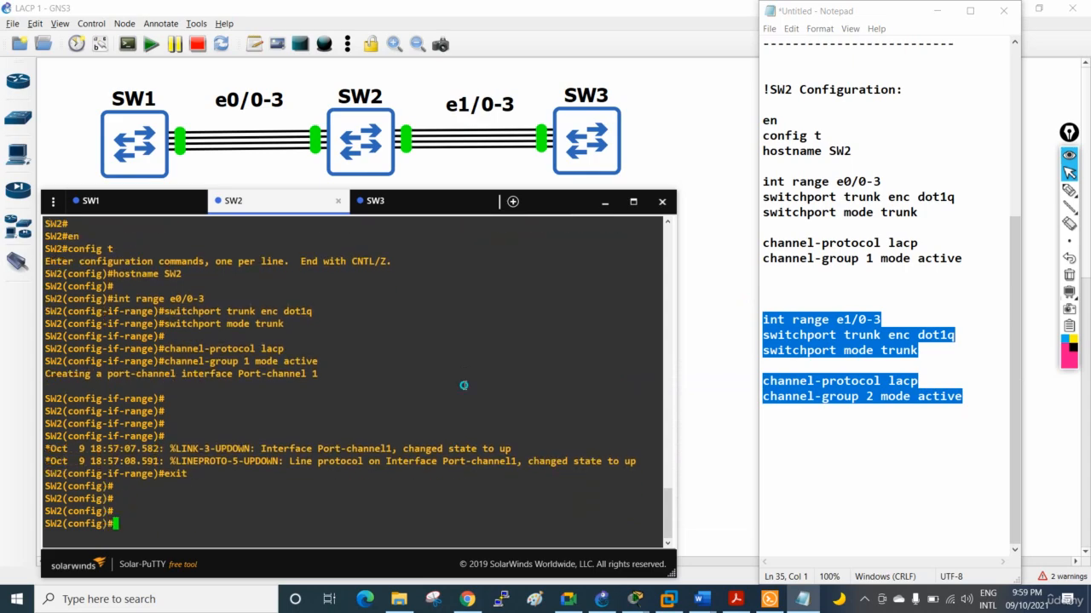
{"action": "right_click", "coordinate": [464, 385]}
{"action": "key", "text": "Return"}
{"action": "key", "text": "Return"}
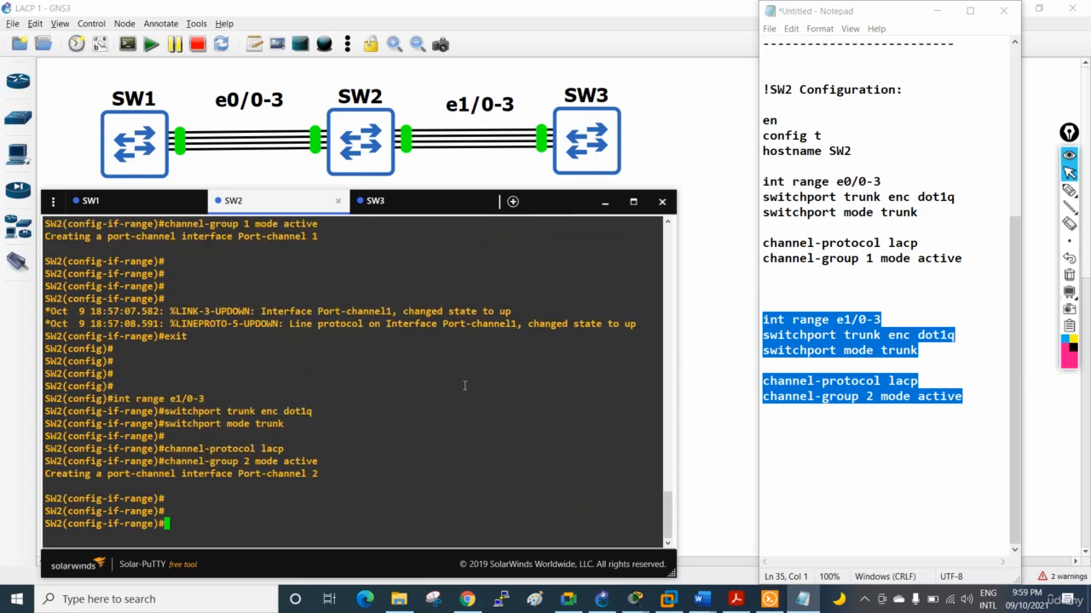
Add a dashed separator line below the SW2 configuration in the Notepad notes
{"action": "left_click", "coordinate": [762, 439]}
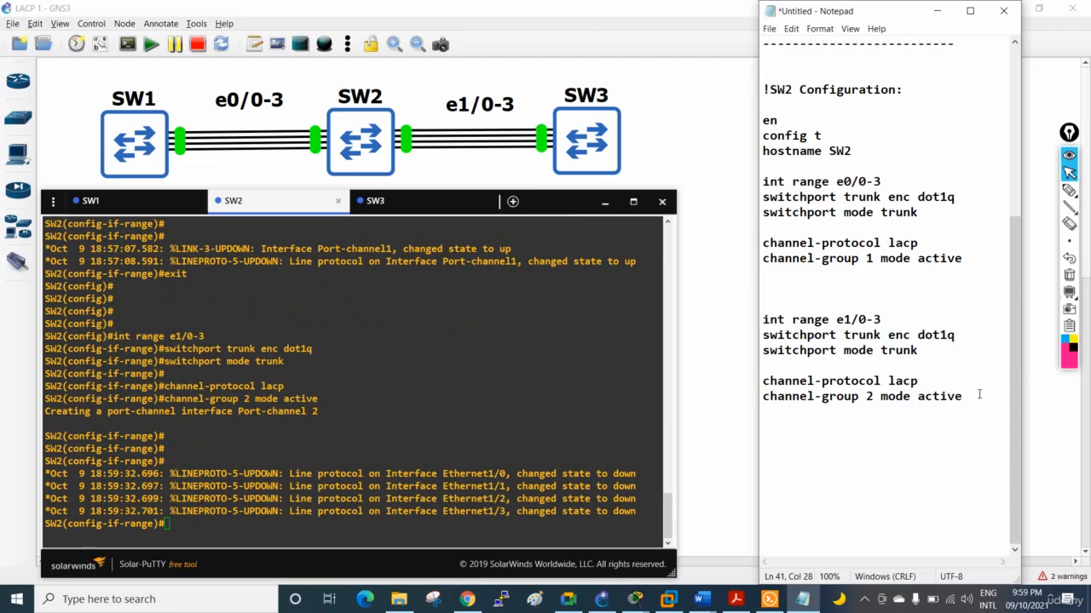
{"action": "key", "text": "Return"}
{"action": "type", "text": "----------------------------"}
Duplicate the SW2 configuration, from its heading through the channel-group 1 line, below the new separator
{"action": "left_click_drag", "start_coordinate": [764, 88], "coordinate": [919, 276]}
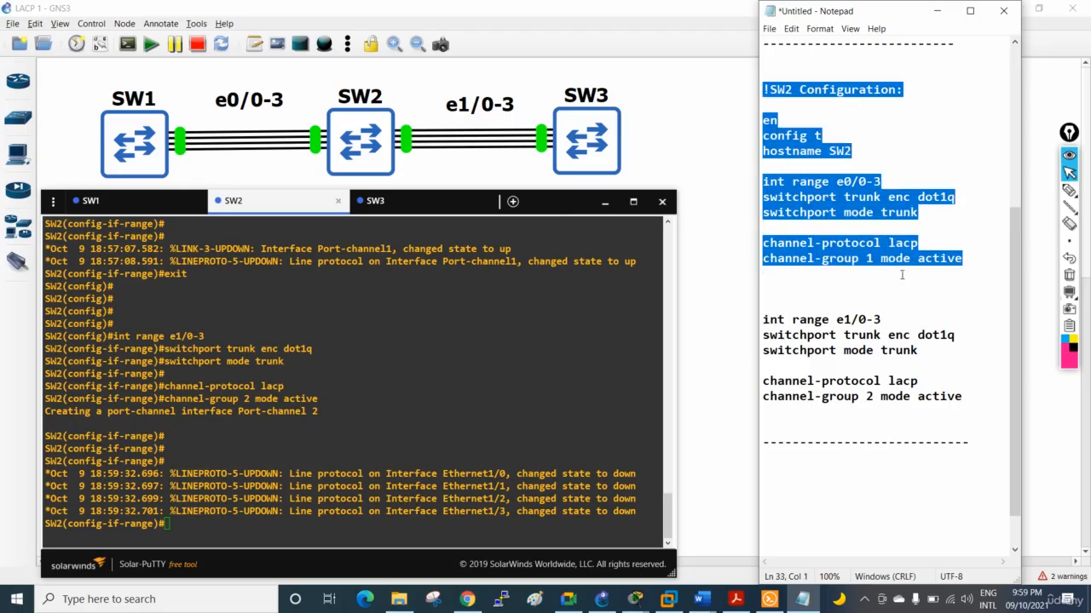
{"action": "key", "text": "ctrl+c"}
{"action": "left_click", "coordinate": [780, 452]}
{"action": "key", "text": "ctrl+v"}
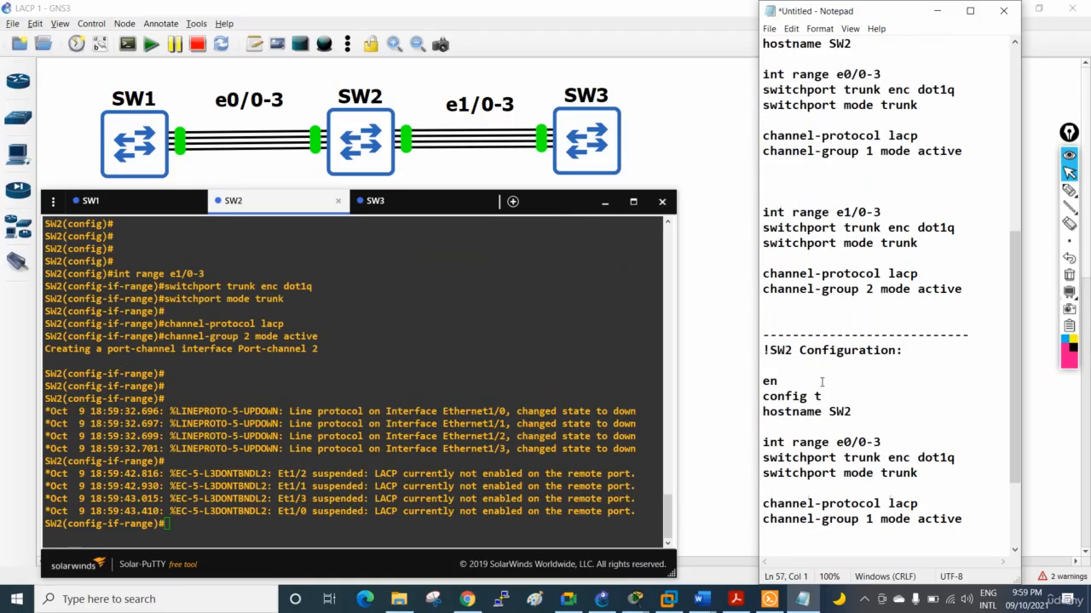
Adapt the duplicated block for SW3: heading and hostname SW3, interface range e1/0-3 and channel-group 2
{"action": "left_click_drag", "start_coordinate": [794, 350], "coordinate": [786, 350]}
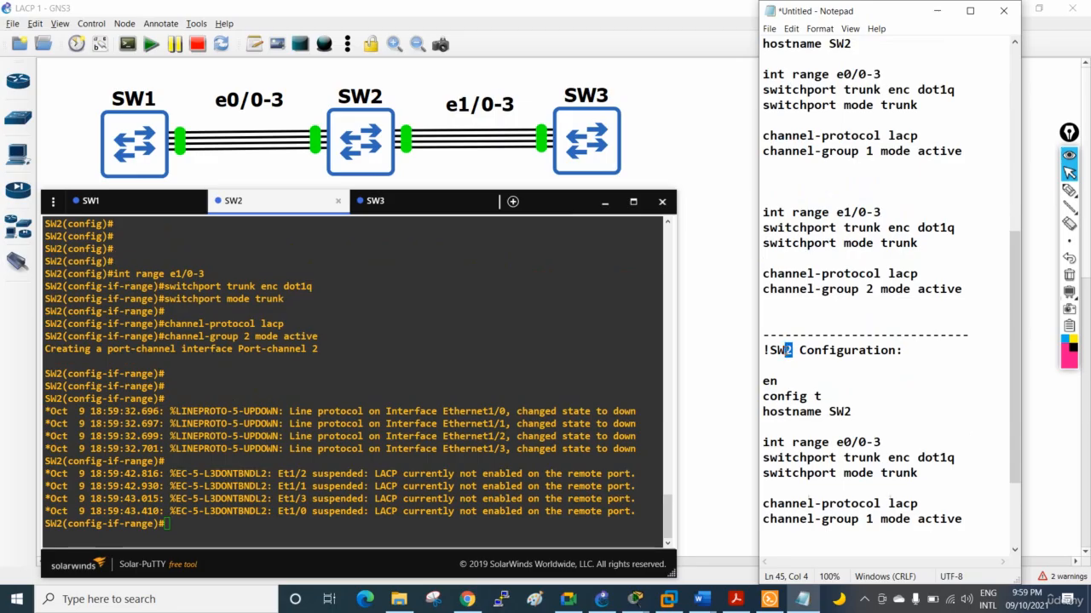
{"action": "type", "text": "3"}
{"action": "left_click_drag", "start_coordinate": [851, 411], "coordinate": [842, 412]}
{"action": "type", "text": "3"}
{"action": "left_click_drag", "start_coordinate": [850, 442], "coordinate": [844, 442]}
{"action": "left_click_drag", "start_coordinate": [874, 519], "coordinate": [862, 519]}
{"action": "type", "text": "2"}
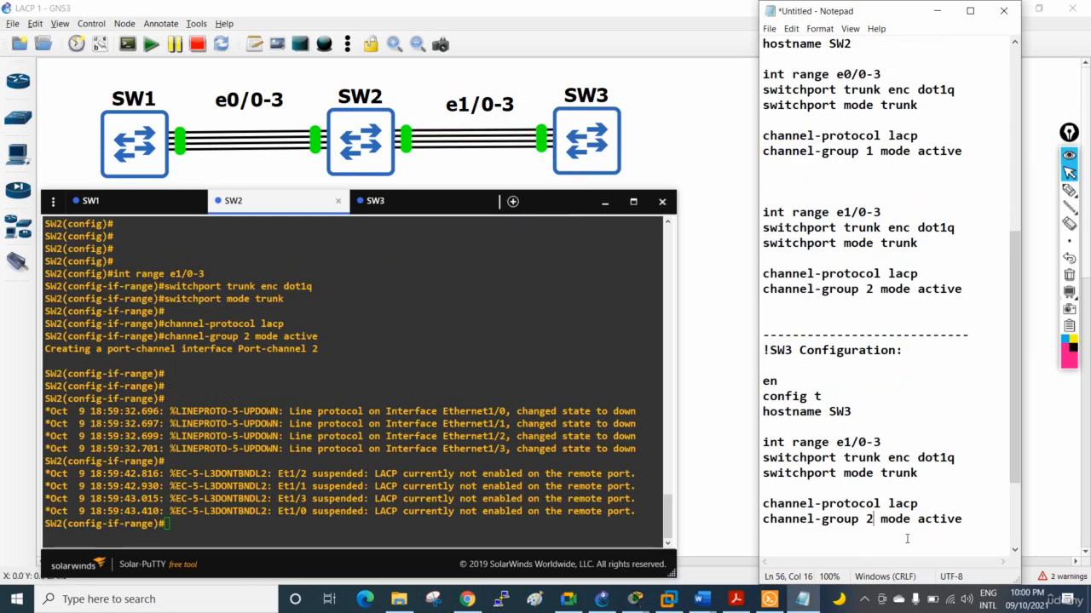
Review the trunk and LACP lines of the SW3 configuration and copy the whole block, including its heading
{"action": "left_click_drag", "start_coordinate": [907, 539], "coordinate": [768, 350]}
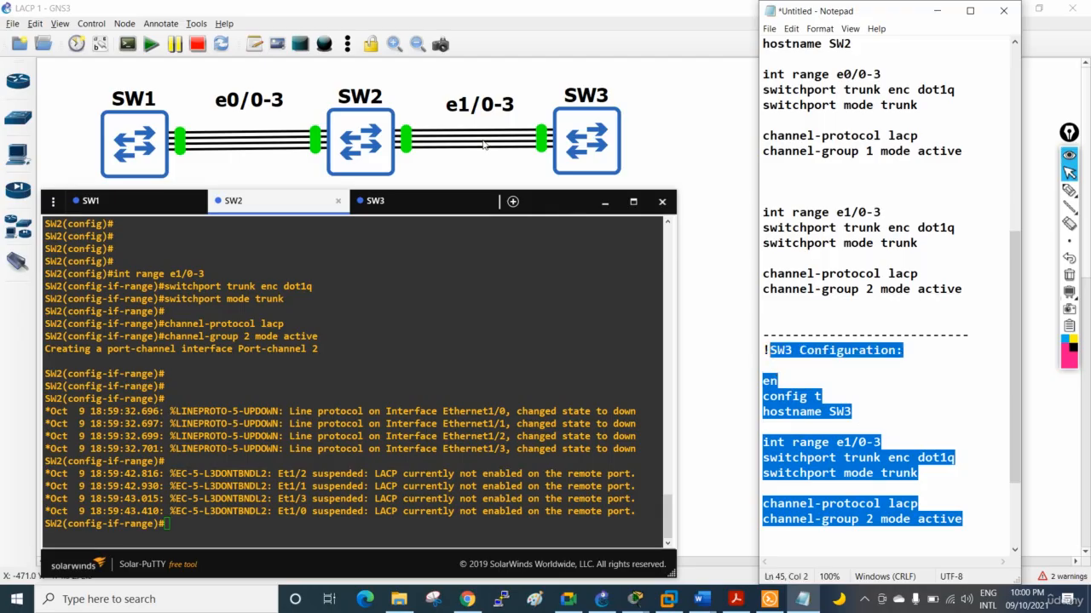
{"action": "left_click", "coordinate": [935, 471]}
{"action": "left_click_drag", "start_coordinate": [918, 474], "coordinate": [763, 458]}
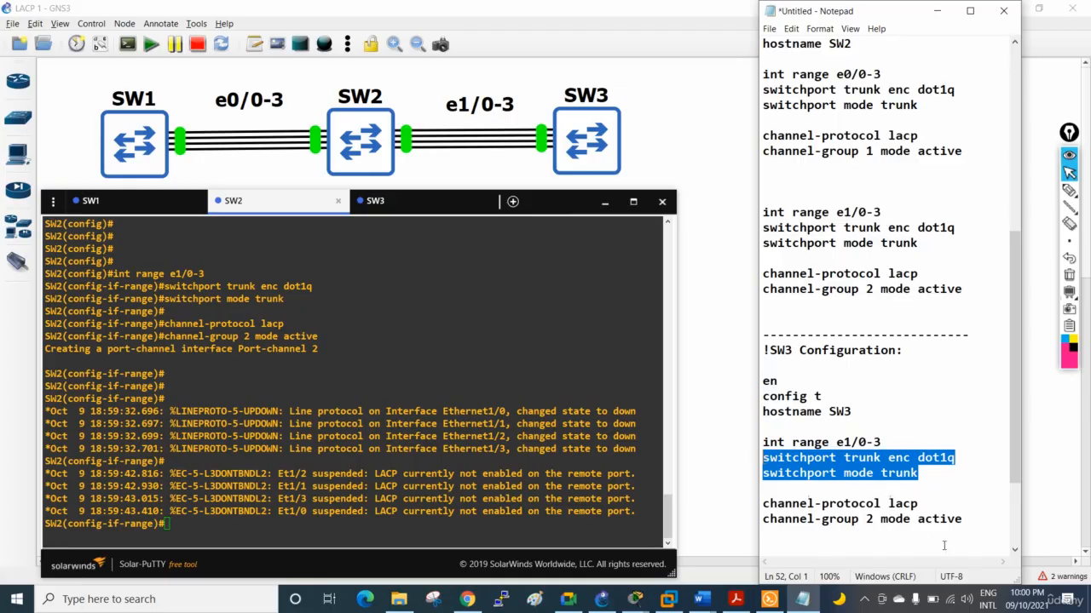
{"action": "double_click", "coordinate": [910, 505]}
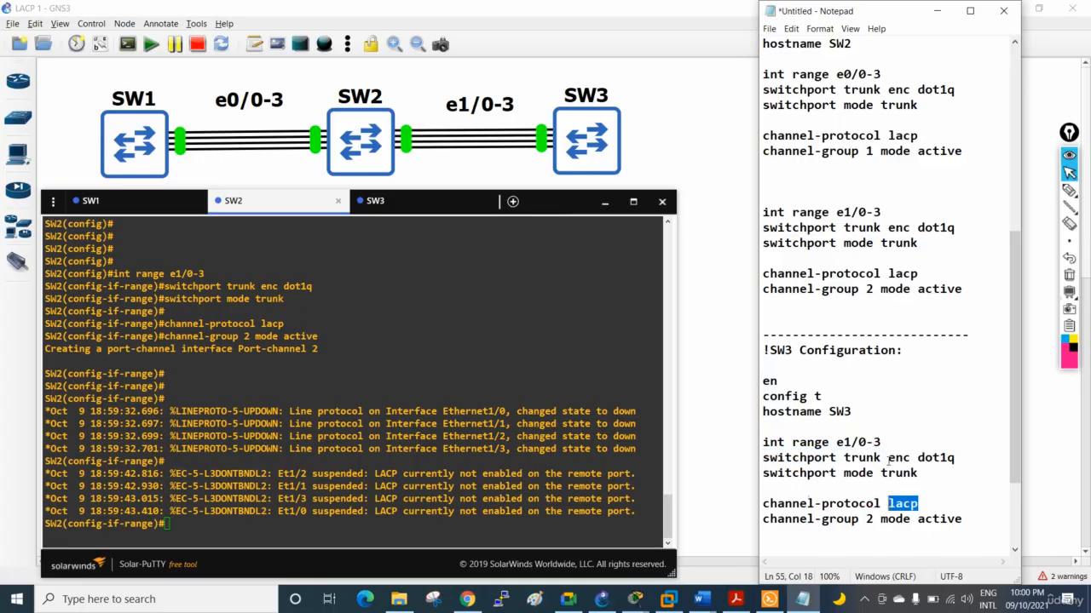
{"action": "left_click_drag", "start_coordinate": [962, 519], "coordinate": [764, 349]}
{"action": "right_click", "coordinate": [782, 397]}
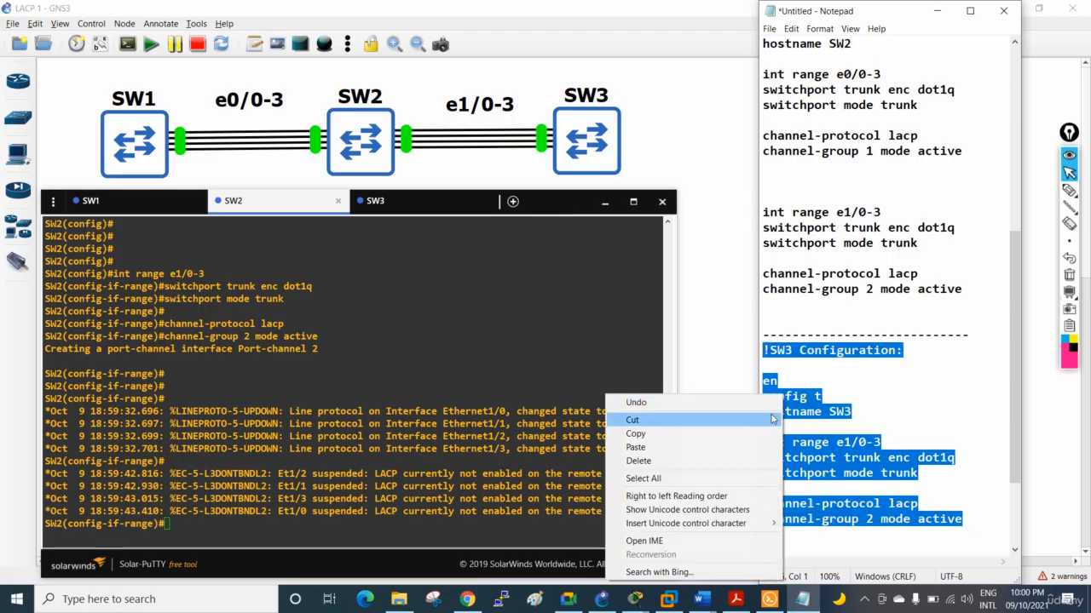
{"action": "left_click", "coordinate": [747, 433]}
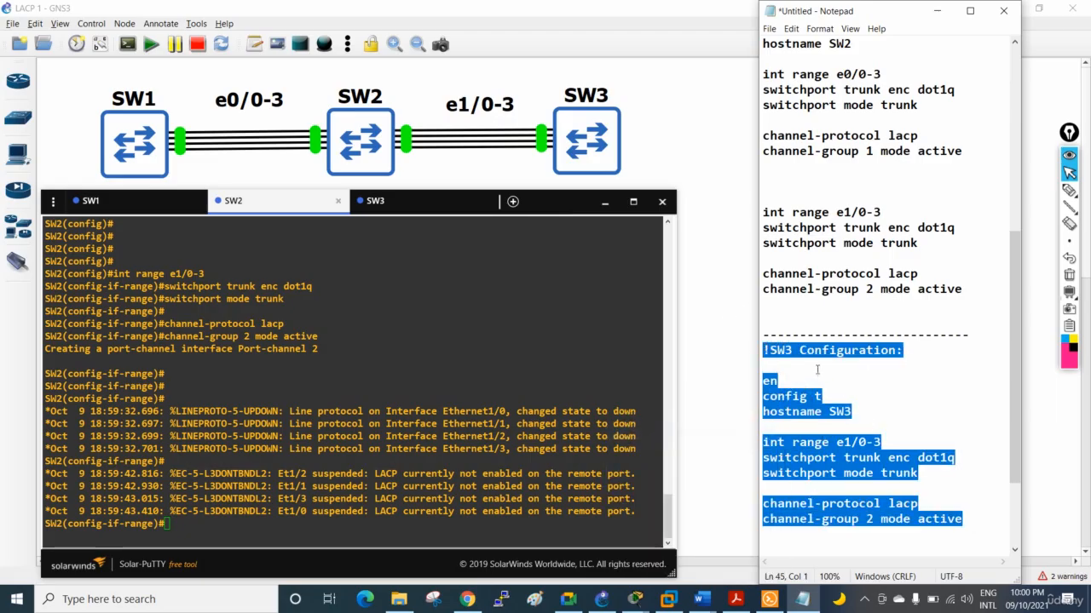
Run the copied configuration in the SW3 console to set up the e1/0-3 trunk and LACP channel-group 2
{"action": "left_click", "coordinate": [409, 205]}
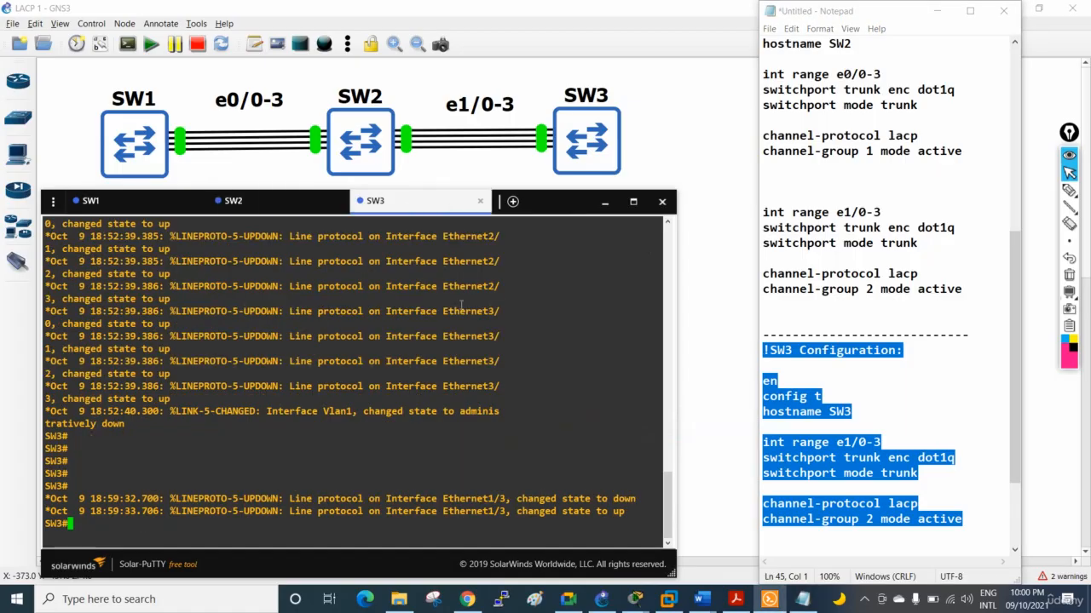
{"action": "key", "text": "Return"}
{"action": "key", "text": "Return"}
{"action": "key", "text": "Return"}
{"action": "key", "text": "Return"}
{"action": "key", "text": "Return"}
{"action": "key", "text": "Return"}
{"action": "key", "text": "Return"}
{"action": "key", "text": "Return"}
{"action": "key", "text": "Return"}
{"action": "key", "text": "Return"}
{"action": "key", "text": "Return"}
{"action": "key", "text": "Return"}
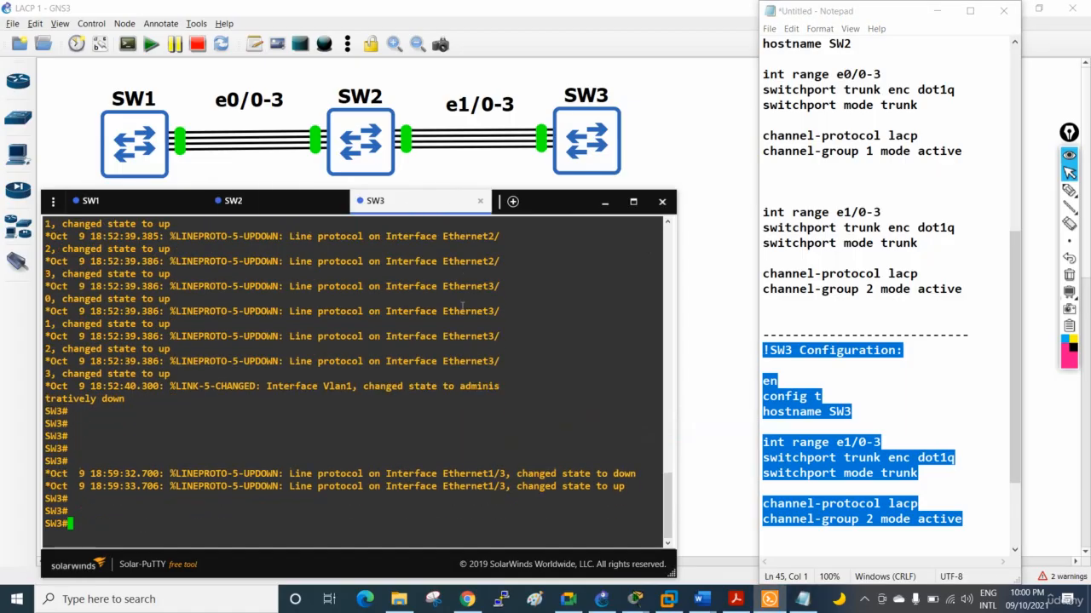
{"action": "right_click", "coordinate": [463, 307]}
{"action": "key", "text": "Return"}
{"action": "key", "text": "Return"}
{"action": "key", "text": "Return"}
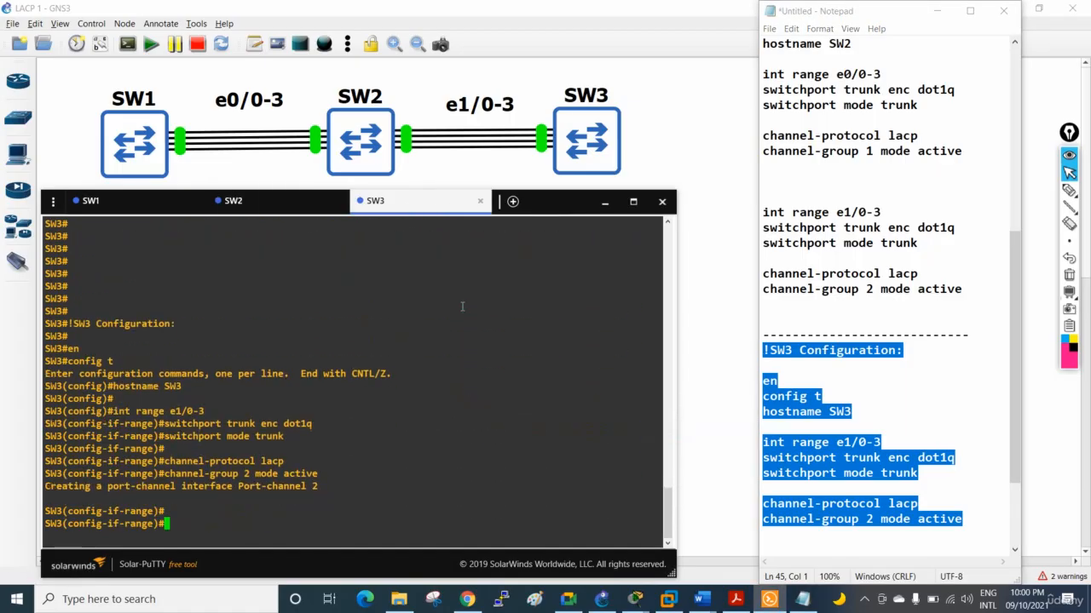
Leave configuration mode on SW3 and return to the privileged prompt
{"action": "key", "text": "ctrl+z"}
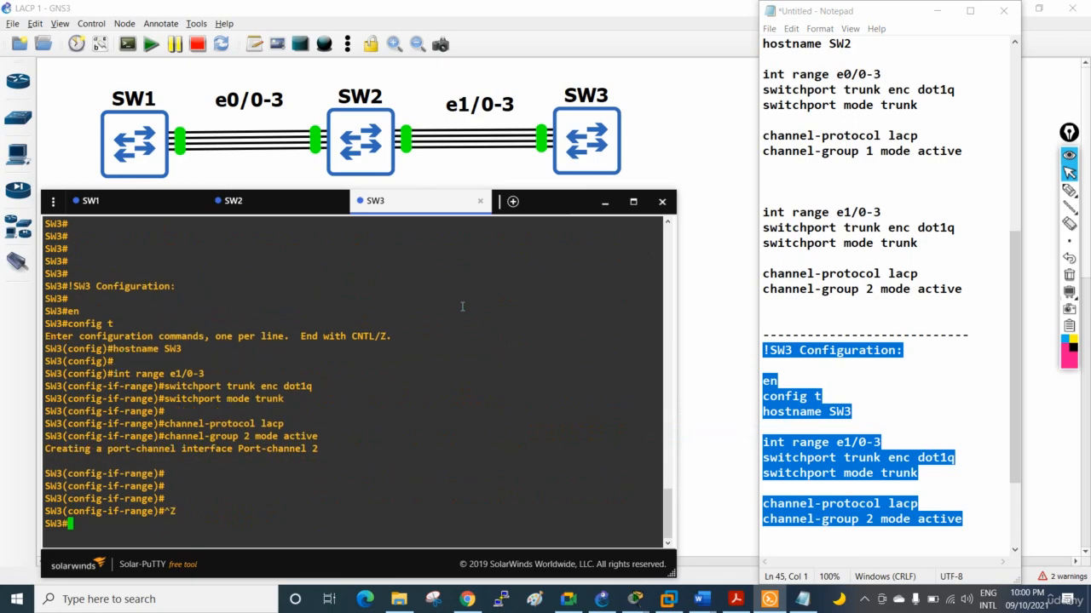
{"action": "key", "text": "Return"}
{"action": "key", "text": "Return"}
{"action": "key", "text": "Return"}
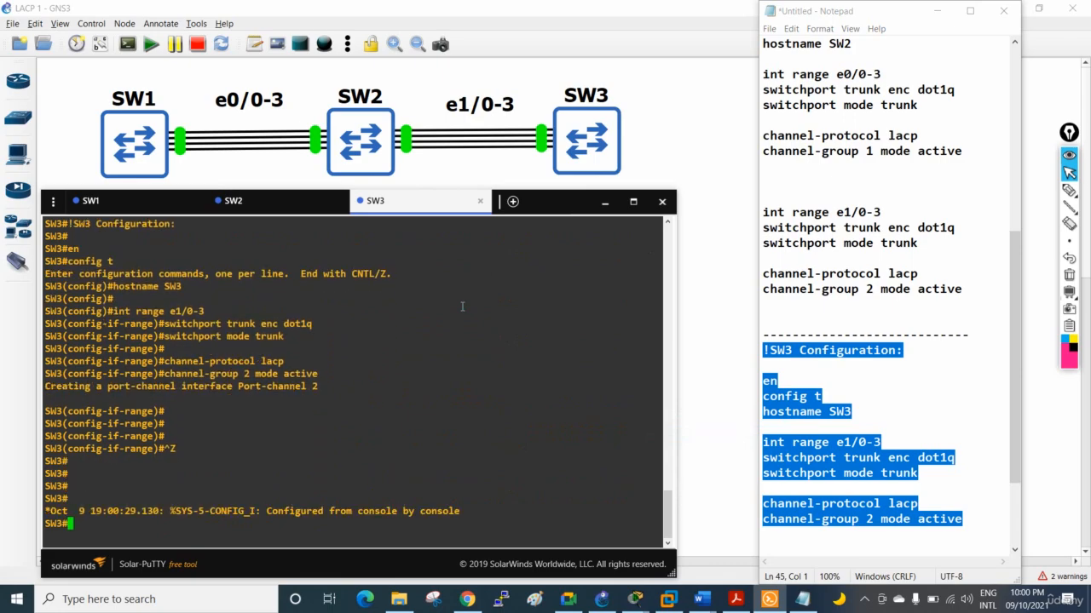
{"action": "key", "text": "Return"}
{"action": "key", "text": "Return"}
Display the EtherChannel summary on SW3 with "sh etherchannel summary"
{"action": "type", "text": "sh "}
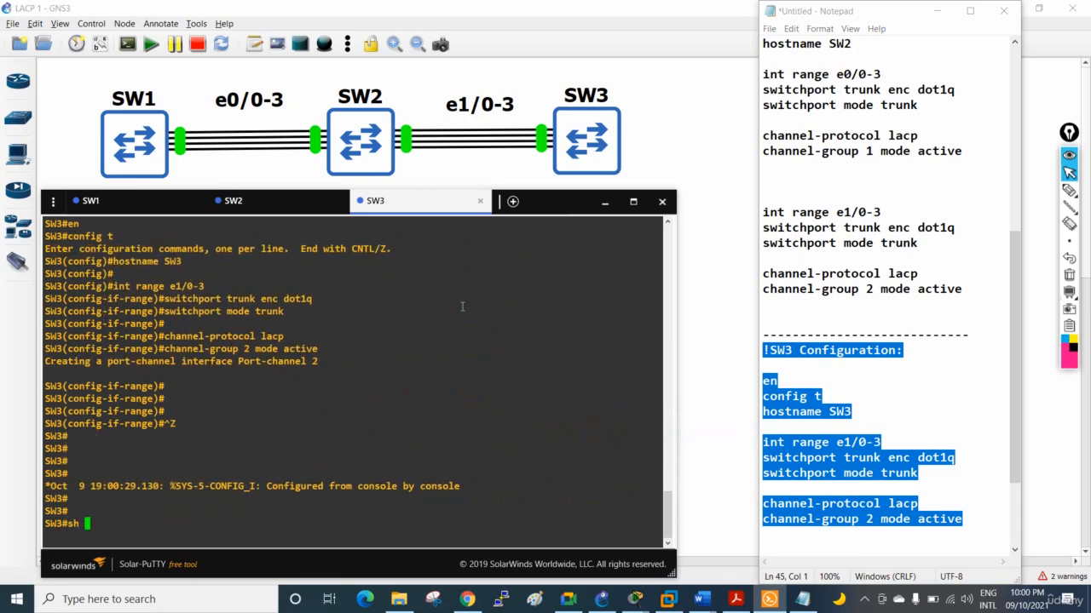
{"action": "type", "text": "ether"}
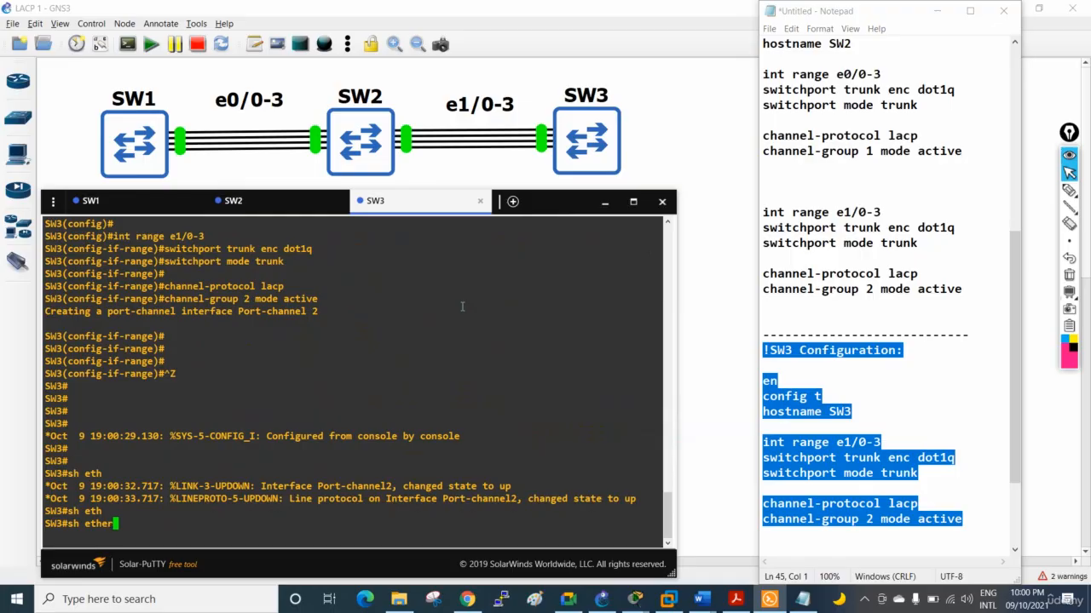
{"action": "type", "text": "channel summary"}
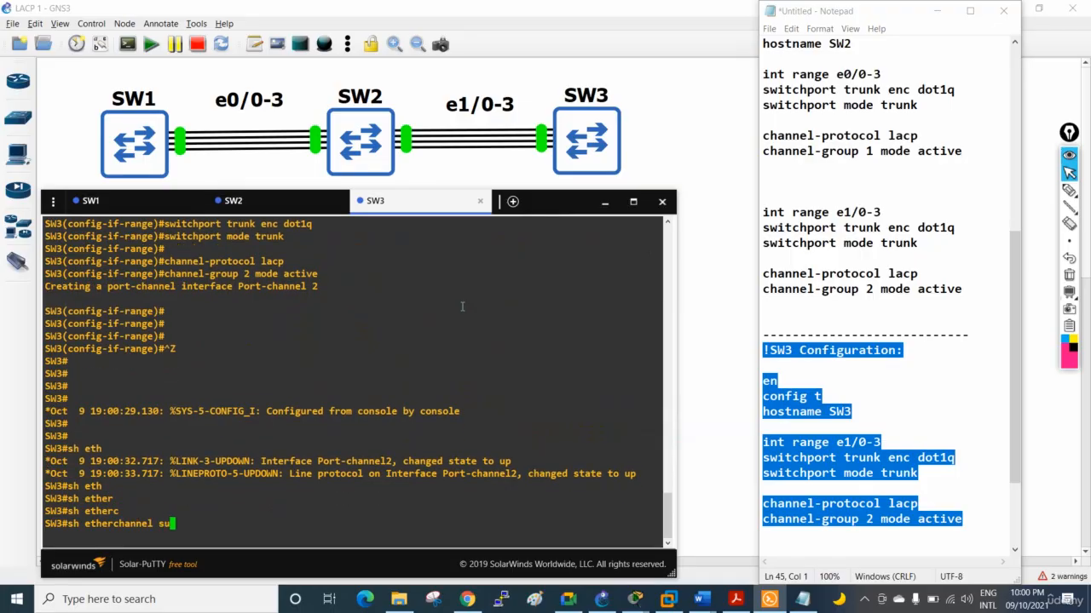
{"action": "key", "text": "Return"}
{"action": "key", "text": "Return"}
{"action": "key", "text": "Return"}
{"action": "key", "text": "Return"}
{"action": "key", "text": "Return"}
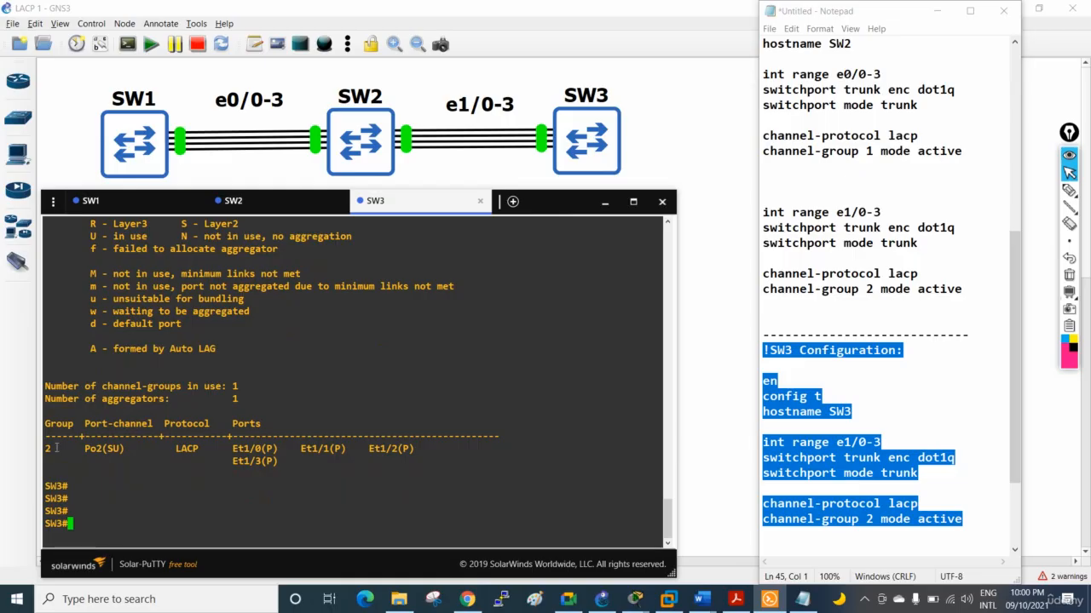
Examine the group number and port-channel entry in SW3's EtherChannel summary, comparing them with the flag legend
{"action": "left_click_drag", "start_coordinate": [45, 448], "coordinate": [124, 449]}
{"action": "scroll", "coordinate": [154, 493], "scroll_direction": "up", "scroll_amount": 3}
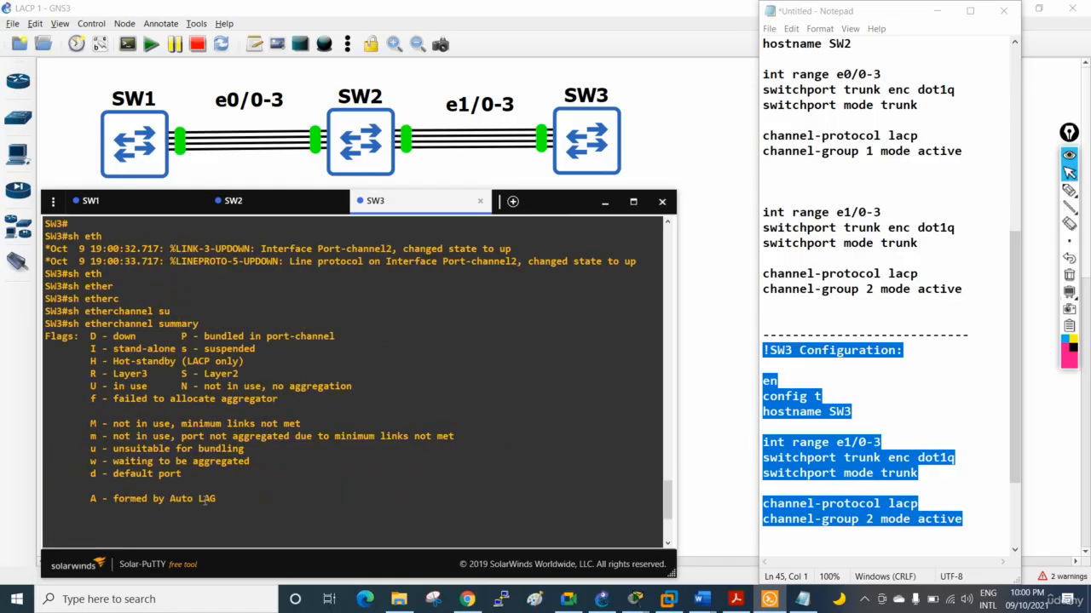
{"action": "scroll", "coordinate": [204, 500], "scroll_direction": "down", "scroll_amount": 3}
{"action": "scroll", "coordinate": [307, 487], "scroll_direction": "up", "scroll_amount": 4}
{"action": "scroll", "coordinate": [369, 458], "scroll_direction": "down", "scroll_amount": 4}
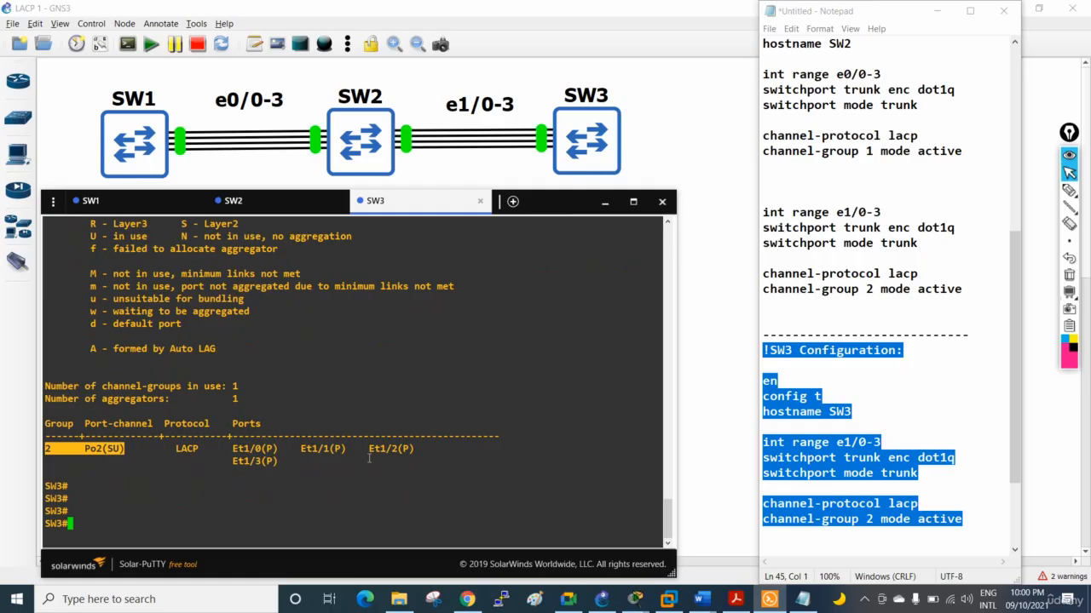
{"action": "left_click", "coordinate": [423, 443]}
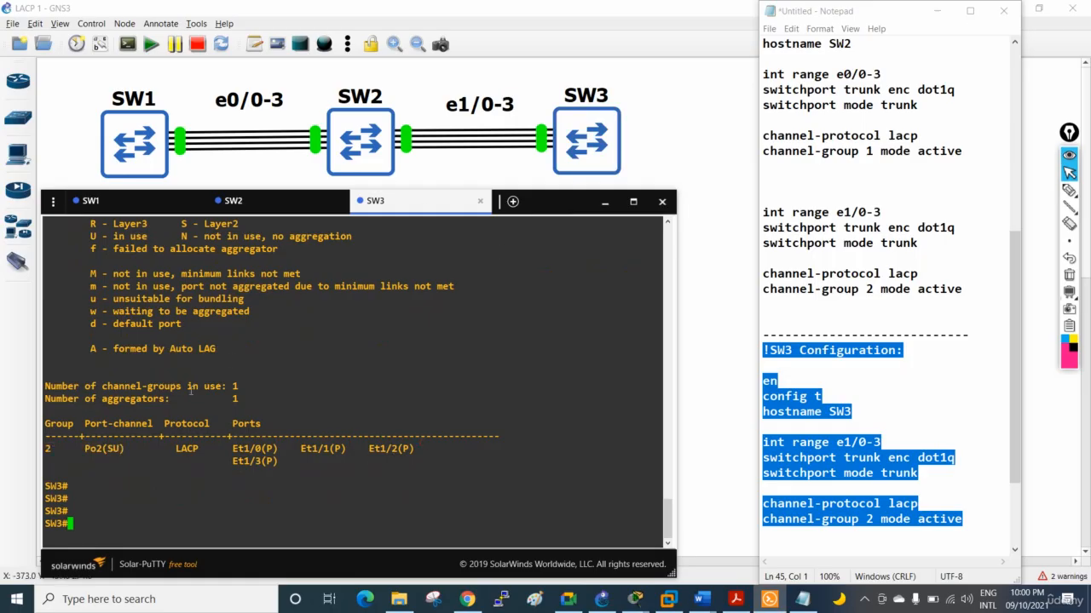
{"action": "left_click_drag", "start_coordinate": [75, 440], "coordinate": [123, 449]}
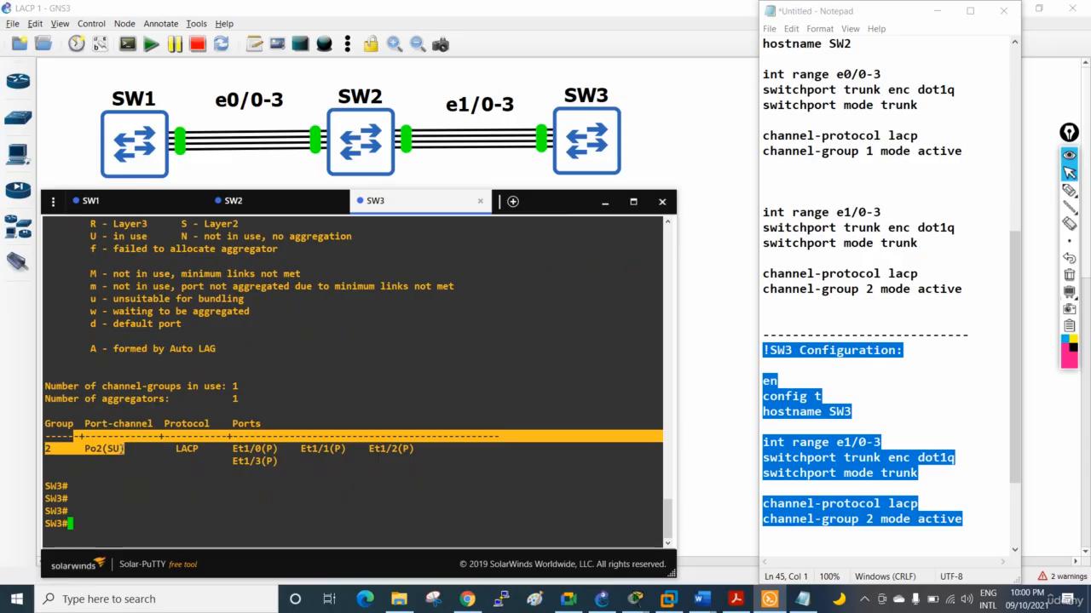
{"action": "left_click", "coordinate": [128, 455]}
{"action": "left_click_drag", "start_coordinate": [54, 447], "coordinate": [46, 447]}
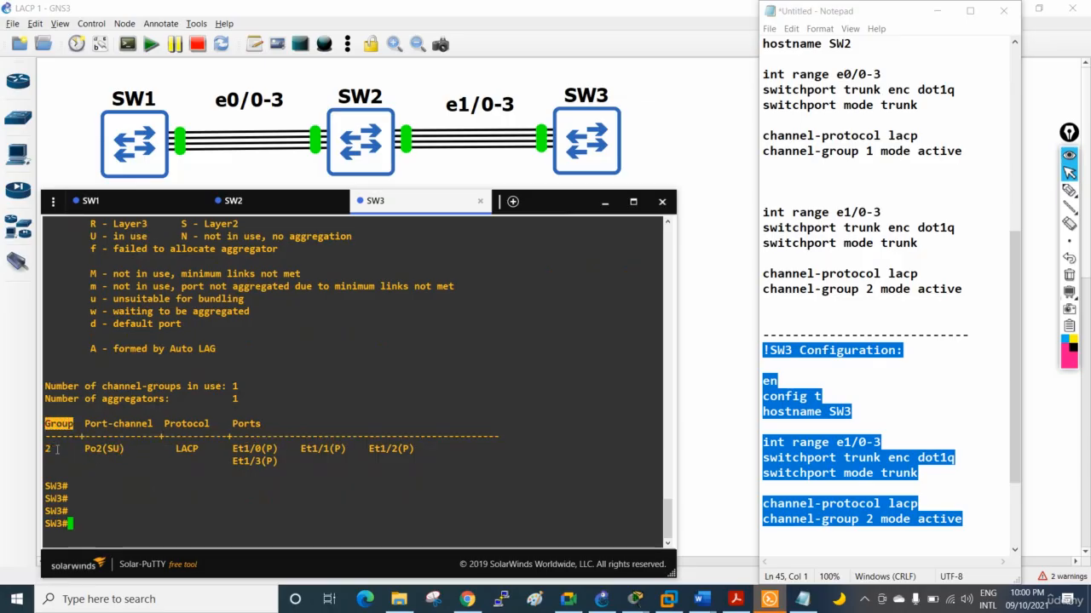
{"action": "left_click_drag", "start_coordinate": [84, 448], "coordinate": [101, 452]}
{"action": "left_click", "coordinate": [110, 448]}
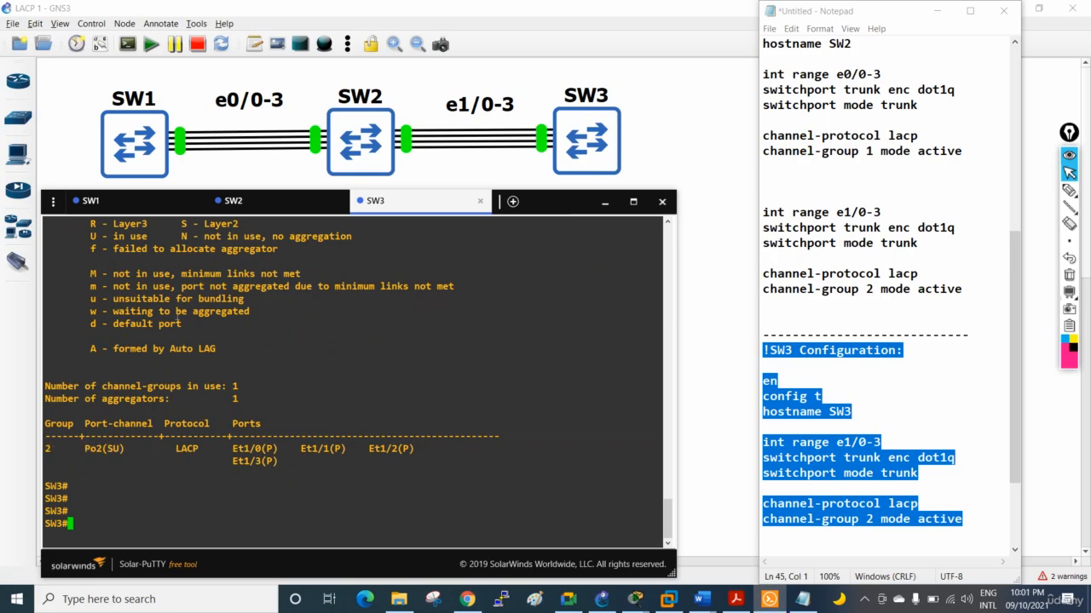
Look up the S and U flags of SW3's port-channel 2 in the EtherChannel summary legend
{"action": "scroll", "coordinate": [231, 266], "scroll_direction": "up", "scroll_amount": 4}
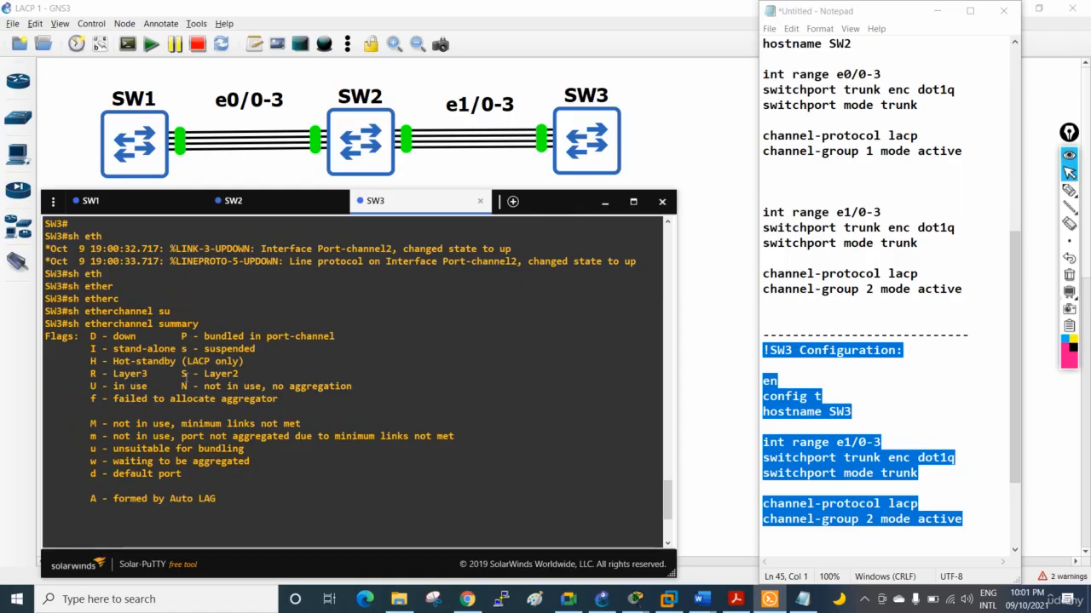
{"action": "left_click_drag", "start_coordinate": [181, 375], "coordinate": [250, 376]}
{"action": "scroll", "coordinate": [249, 383], "scroll_direction": "down", "scroll_amount": 4}
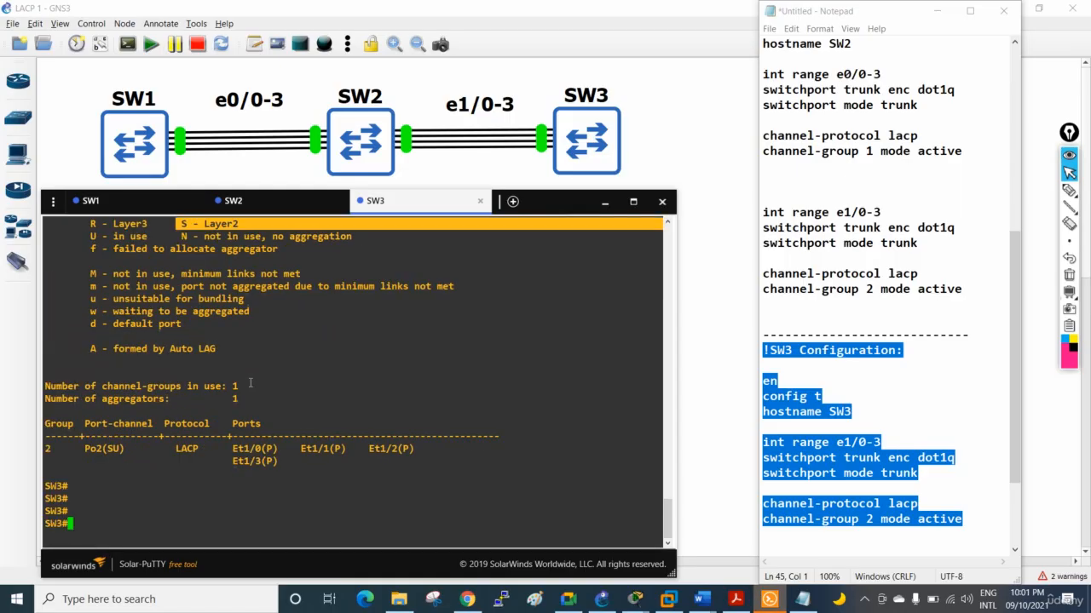
{"action": "left_click_drag", "start_coordinate": [107, 449], "coordinate": [123, 449]}
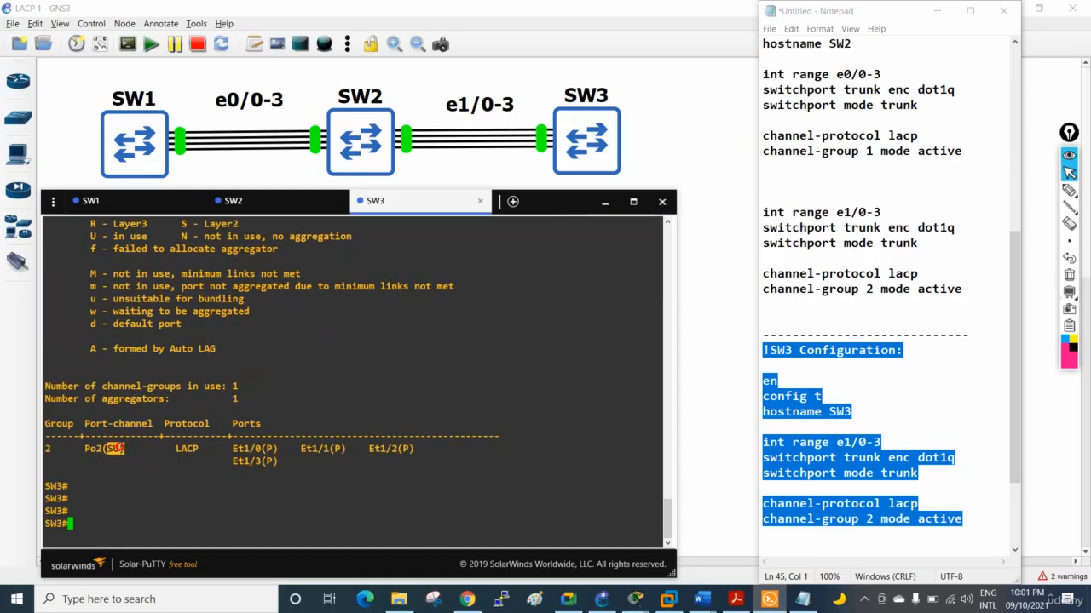
{"action": "scroll", "coordinate": [230, 398], "scroll_direction": "up", "scroll_amount": 4}
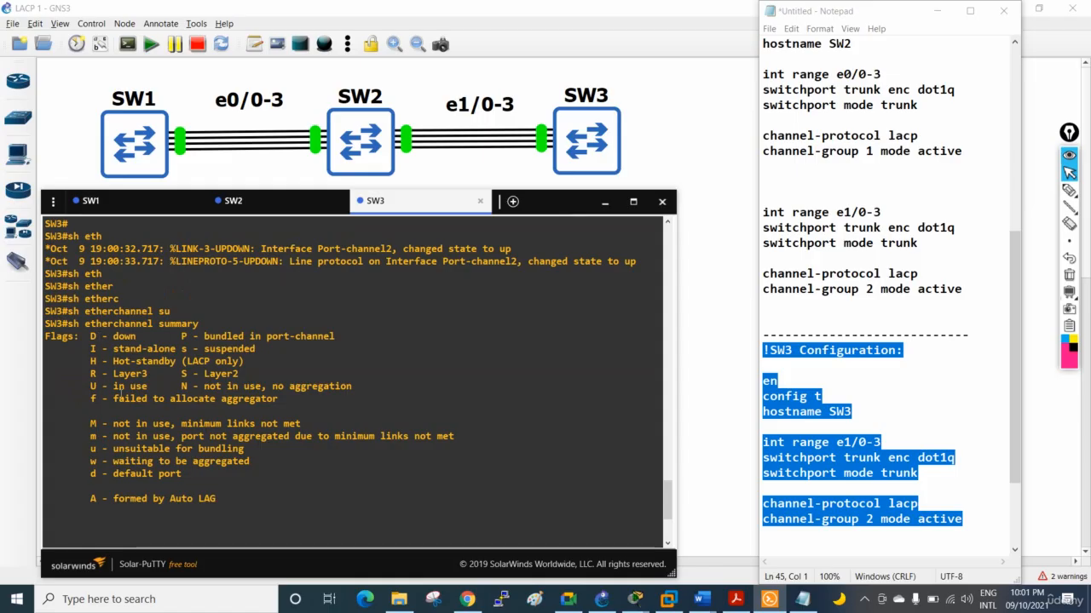
{"action": "left_click_drag", "start_coordinate": [153, 389], "coordinate": [90, 389]}
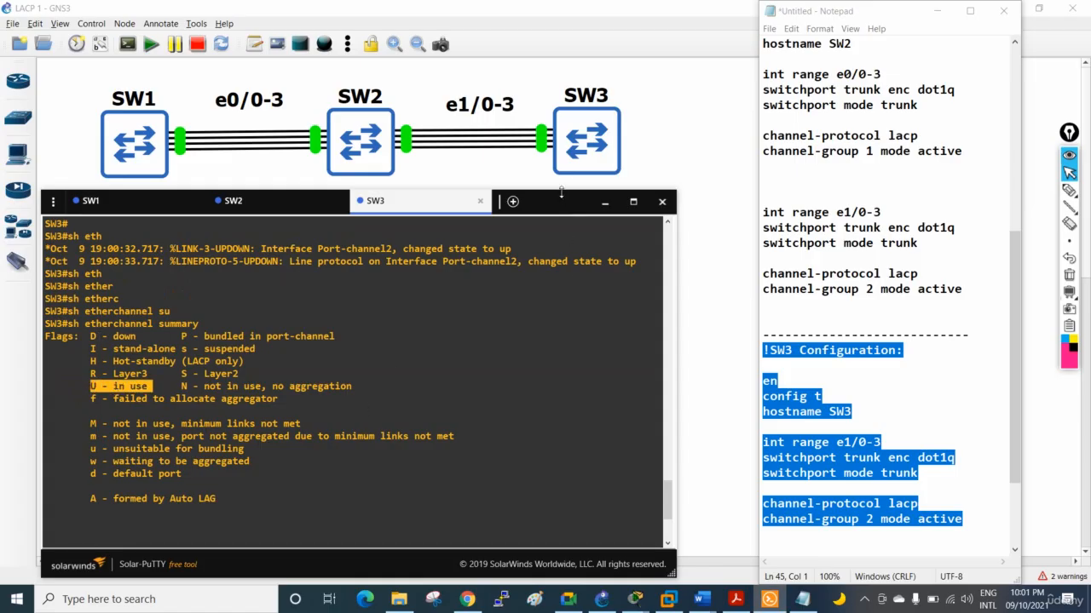
Reposition the console window and examine SW3's protocol, port-channel and member port entries against the P flag in the legend
{"action": "left_click_drag", "start_coordinate": [560, 191], "coordinate": [560, 169]}
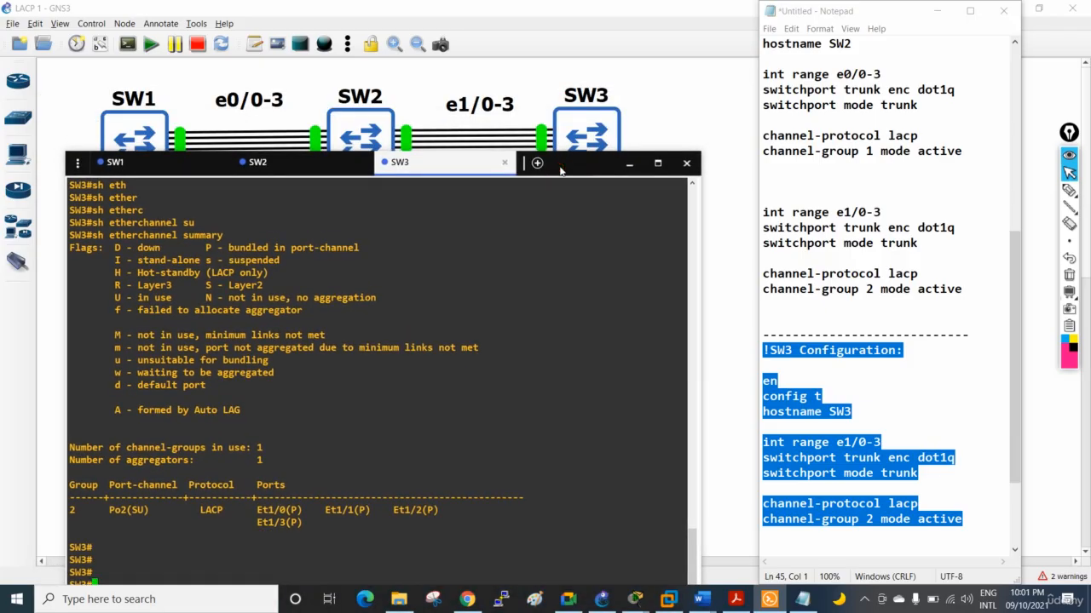
{"action": "left_click_drag", "start_coordinate": [227, 509], "coordinate": [205, 507]}
{"action": "left_click_drag", "start_coordinate": [155, 510], "coordinate": [110, 512]}
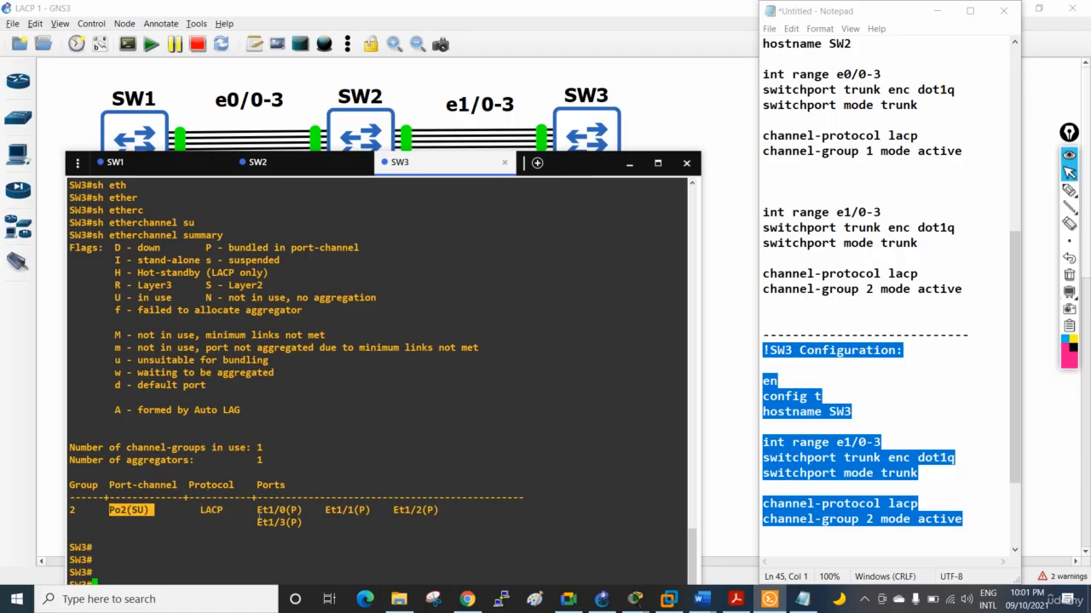
{"action": "left_click_drag", "start_coordinate": [258, 511], "coordinate": [404, 526]}
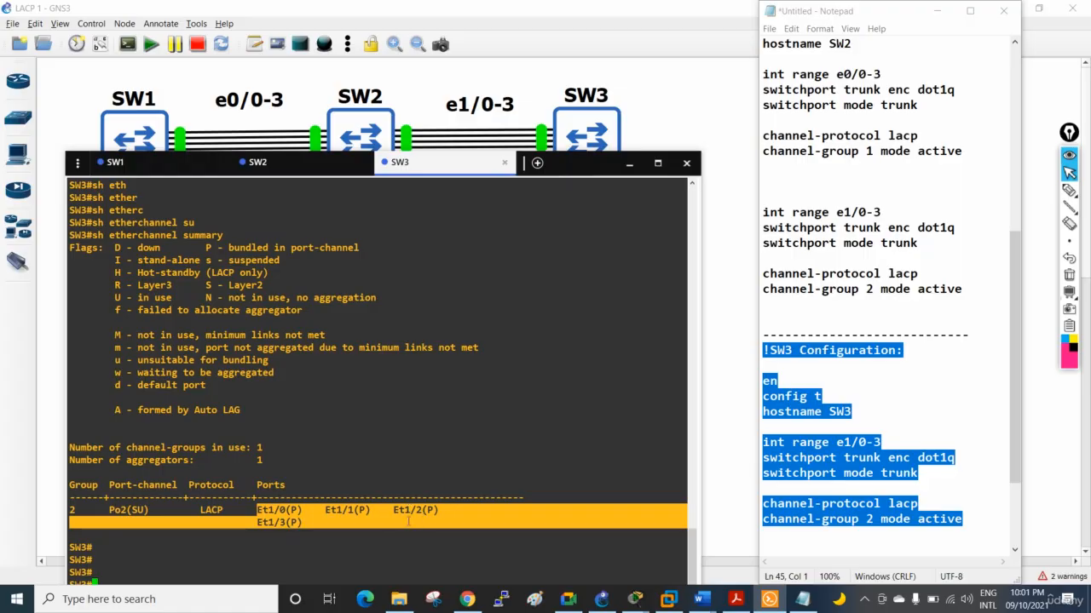
{"action": "left_click_drag", "start_coordinate": [376, 247], "coordinate": [203, 247]}
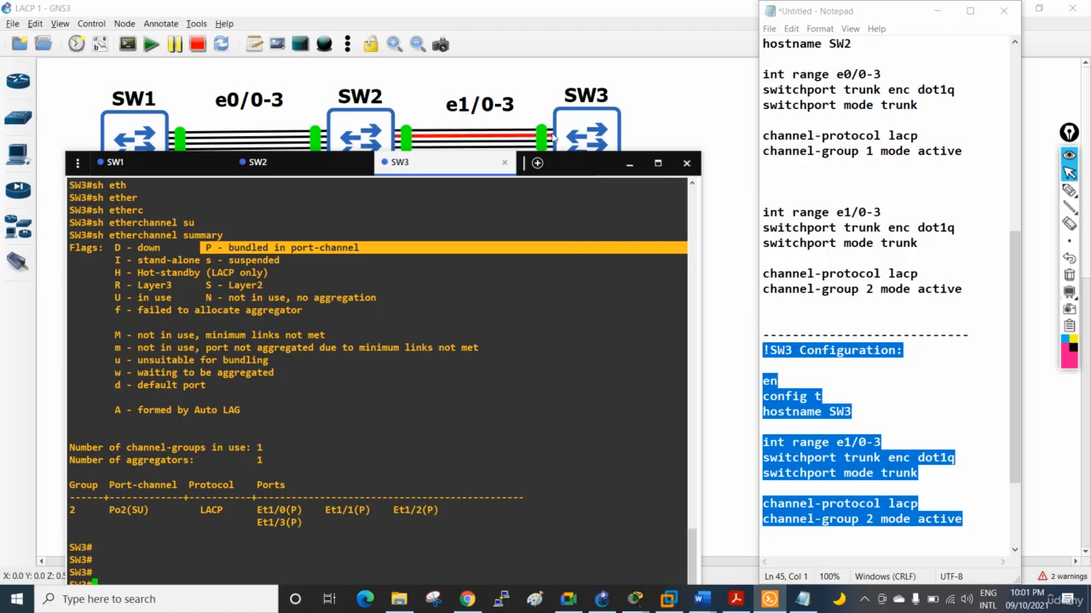
Review the interface and Port-channel 2 status messages in the SW2 console, and return to the SW3 console
{"action": "left_click", "coordinate": [332, 171]}
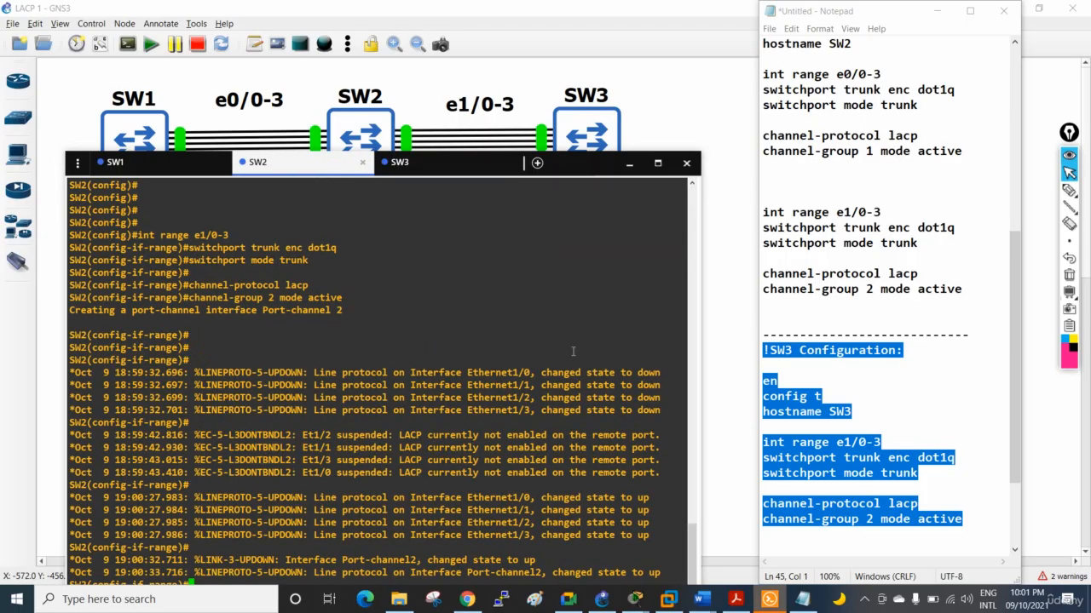
{"action": "key", "text": "Return"}
{"action": "key", "text": "Return"}
{"action": "key", "text": "Return"}
{"action": "key", "text": "Return"}
{"action": "key", "text": "Return"}
{"action": "key", "text": "Return"}
{"action": "key", "text": "Return"}
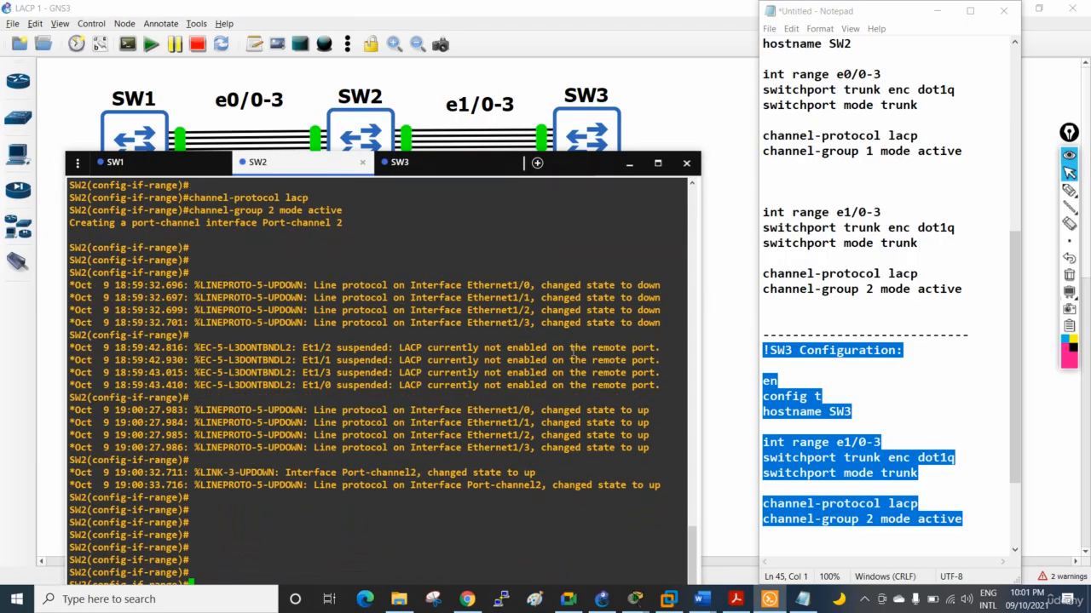
{"action": "left_click", "coordinate": [476, 164]}
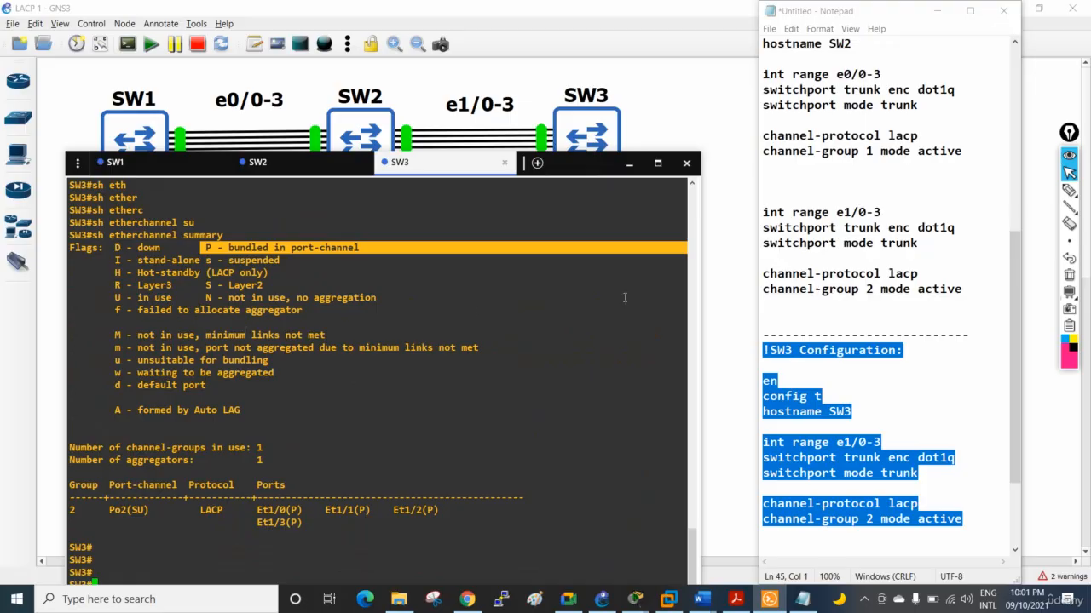
Handwrite an underlined "L3" with the annotation pen beside the flag legend in SW3's EtherChannel summary
{"action": "left_click", "coordinate": [1069, 189]}
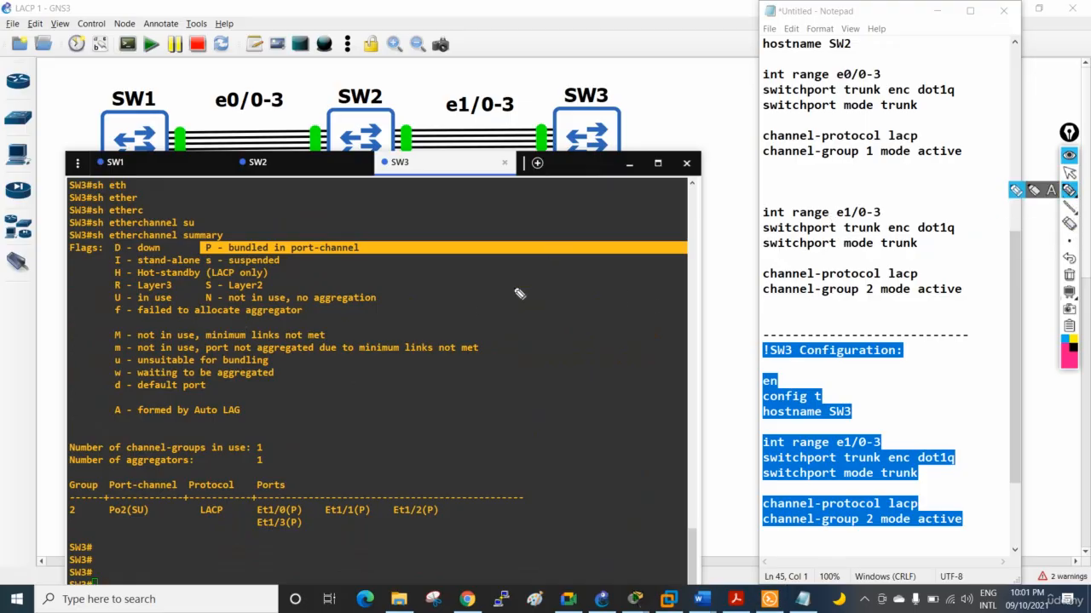
{"action": "left_click_drag", "start_coordinate": [482, 313], "coordinate": [505, 340]}
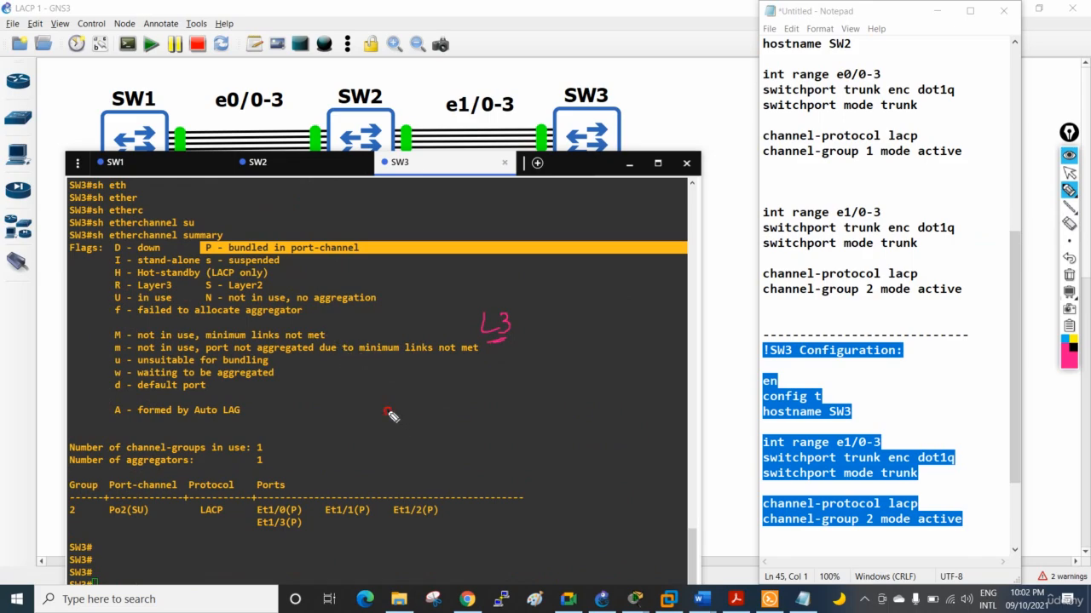
Handwrite an underlined "ip" and "no sw" with the annotation pen below the L3 note
{"action": "left_click_drag", "start_coordinate": [389, 408], "coordinate": [409, 403]}
{"action": "left_click", "coordinate": [396, 386]}
{"action": "mouse_move", "coordinate": [393, 413]}
{"action": "left_mouse_down"}
{"action": "mouse_move", "coordinate": [472, 414]}
{"action": "mouse_move", "coordinate": [497, 395]}
{"action": "mouse_move", "coordinate": [511, 404]}
{"action": "mouse_move", "coordinate": [536, 392]}
{"action": "left_mouse_up"}
{"action": "left_click_drag", "start_coordinate": [458, 425], "coordinate": [484, 423]}
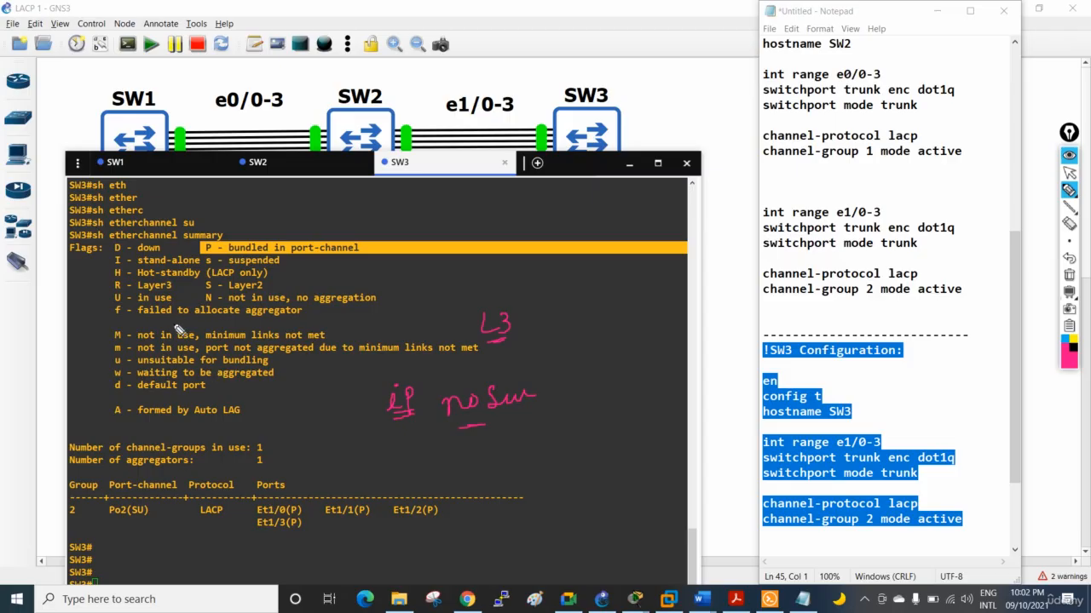
Underline the SU flags of port-channel 2 and the "U - in use" and "S - Layer2" legend entries
{"action": "left_click_drag", "start_coordinate": [114, 302], "coordinate": [172, 303]}
{"action": "left_click_drag", "start_coordinate": [127, 515], "coordinate": [146, 515]}
{"action": "left_click_drag", "start_coordinate": [202, 290], "coordinate": [277, 296]}
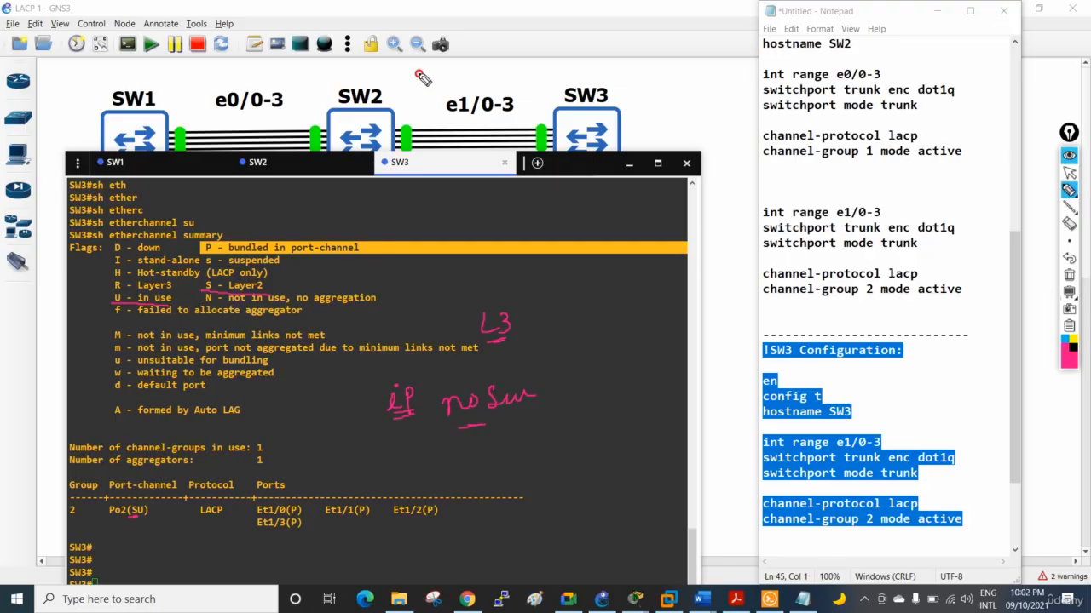
Handwrite an underlined "L3" with an arrow beside SW2 in the topology and underline the "R - Layer3" legend entry
{"action": "left_click_drag", "start_coordinate": [418, 74], "coordinate": [402, 100]}
{"action": "left_click_drag", "start_coordinate": [399, 89], "coordinate": [447, 106]}
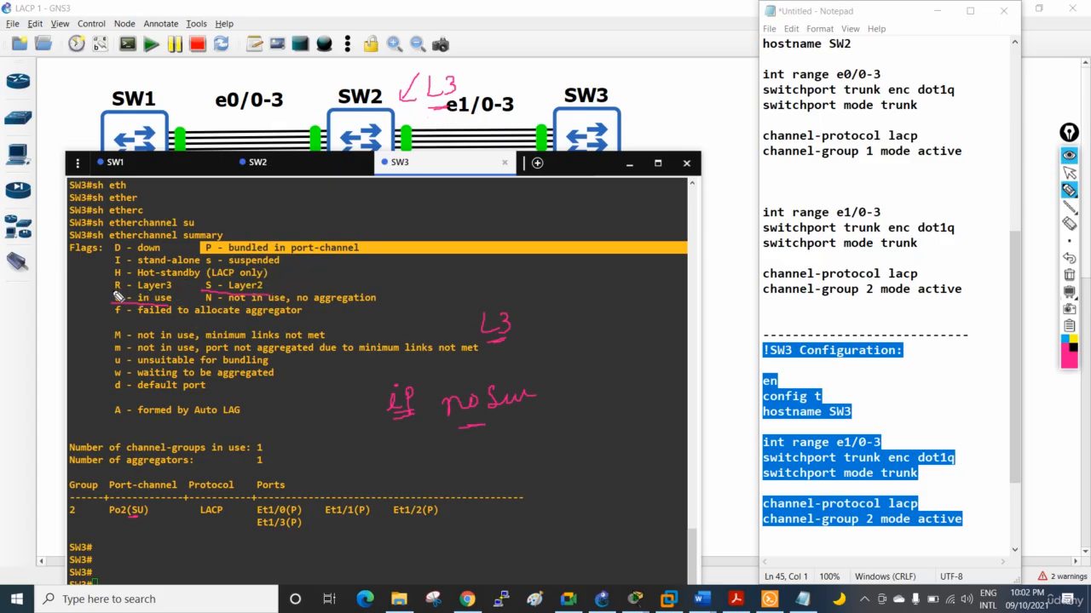
{"action": "left_click_drag", "start_coordinate": [114, 292], "coordinate": [174, 296]}
Change the handwritten L3 beside the legend to a circled "L2", add an arrow and an underlined "L3", and write "no sw" and "ip" above
{"action": "mouse_move", "coordinate": [513, 289]}
{"action": "left_mouse_down"}
{"action": "mouse_move", "coordinate": [500, 367]}
{"action": "mouse_move", "coordinate": [503, 288]}
{"action": "left_mouse_up"}
{"action": "mouse_move", "coordinate": [569, 274]}
{"action": "left_mouse_down"}
{"action": "mouse_move", "coordinate": [535, 298]}
{"action": "mouse_move", "coordinate": [550, 297]}
{"action": "mouse_move", "coordinate": [501, 313]}
{"action": "mouse_move", "coordinate": [518, 341]}
{"action": "mouse_move", "coordinate": [503, 312]}
{"action": "mouse_move", "coordinate": [514, 327]}
{"action": "mouse_move", "coordinate": [501, 317]}
{"action": "mouse_move", "coordinate": [502, 337]}
{"action": "mouse_move", "coordinate": [526, 334]}
{"action": "mouse_move", "coordinate": [499, 339]}
{"action": "left_mouse_up"}
{"action": "mouse_move", "coordinate": [573, 311]}
{"action": "left_mouse_down"}
{"action": "mouse_move", "coordinate": [598, 343]}
{"action": "mouse_move", "coordinate": [559, 356]}
{"action": "left_mouse_up"}
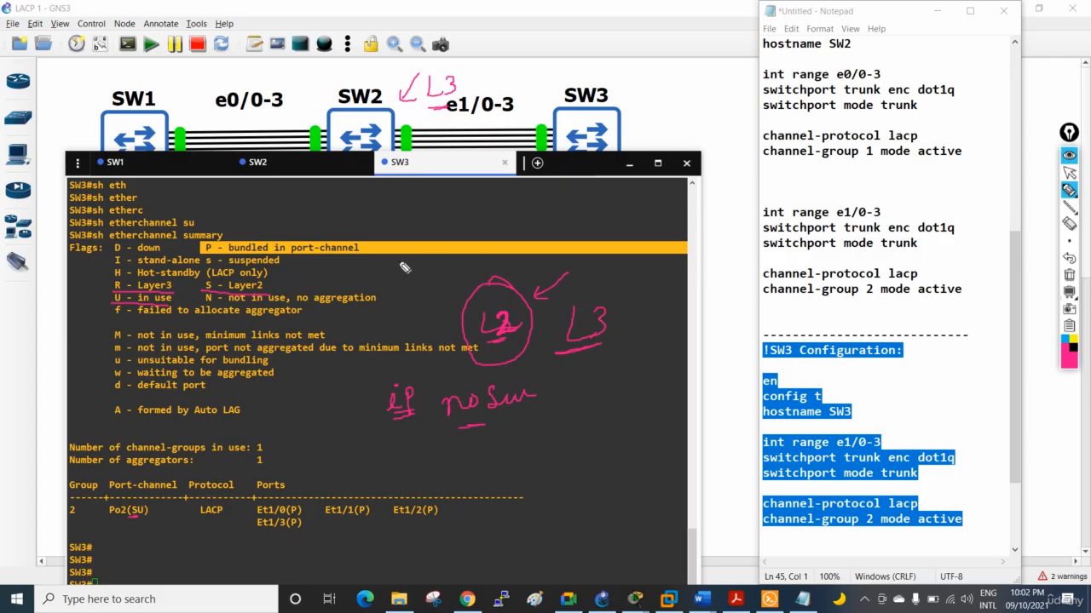
{"action": "left_click_drag", "start_coordinate": [399, 271], "coordinate": [527, 266]}
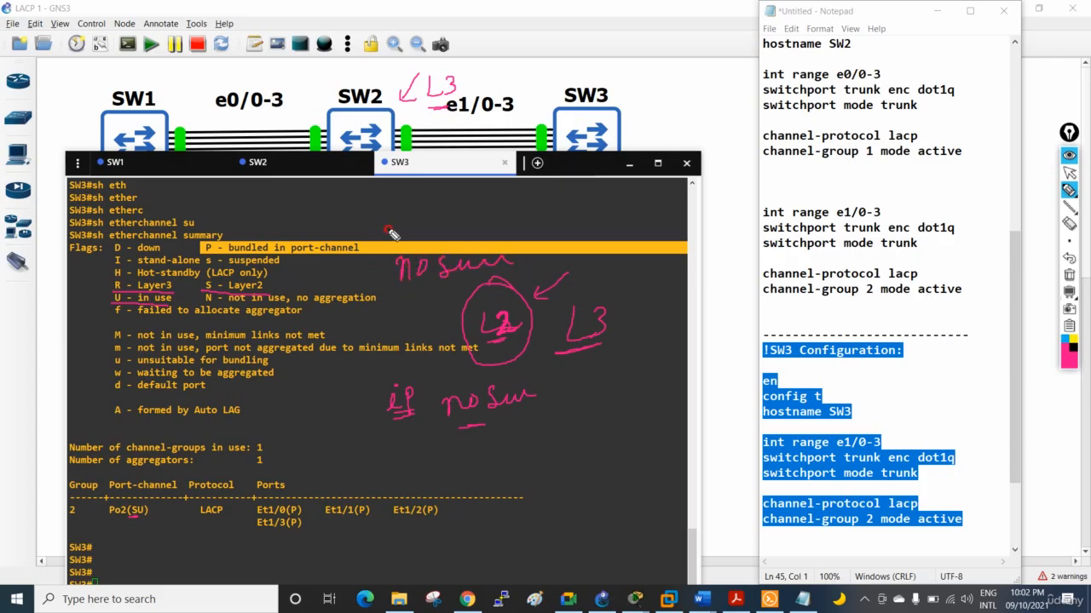
{"action": "mouse_move", "coordinate": [394, 217]}
{"action": "left_mouse_down"}
{"action": "mouse_move", "coordinate": [395, 232]}
{"action": "mouse_move", "coordinate": [409, 208]}
{"action": "mouse_move", "coordinate": [416, 223]}
{"action": "mouse_move", "coordinate": [473, 221]}
{"action": "left_mouse_up"}
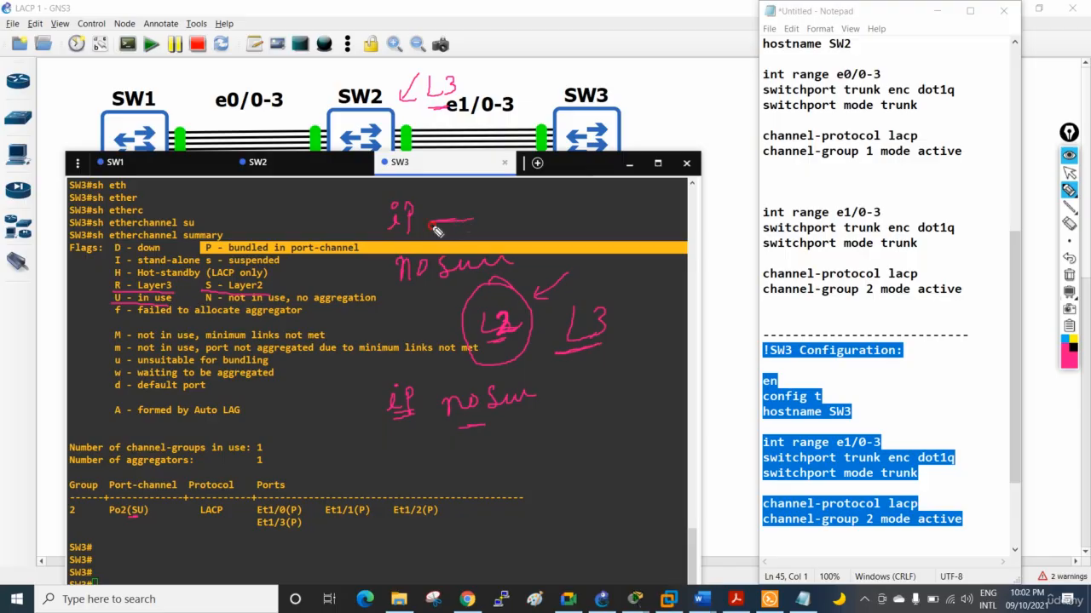
Clear all pen annotations and deselect the highlighted P flag line in the SW3 console
{"action": "left_click", "coordinate": [1069, 276]}
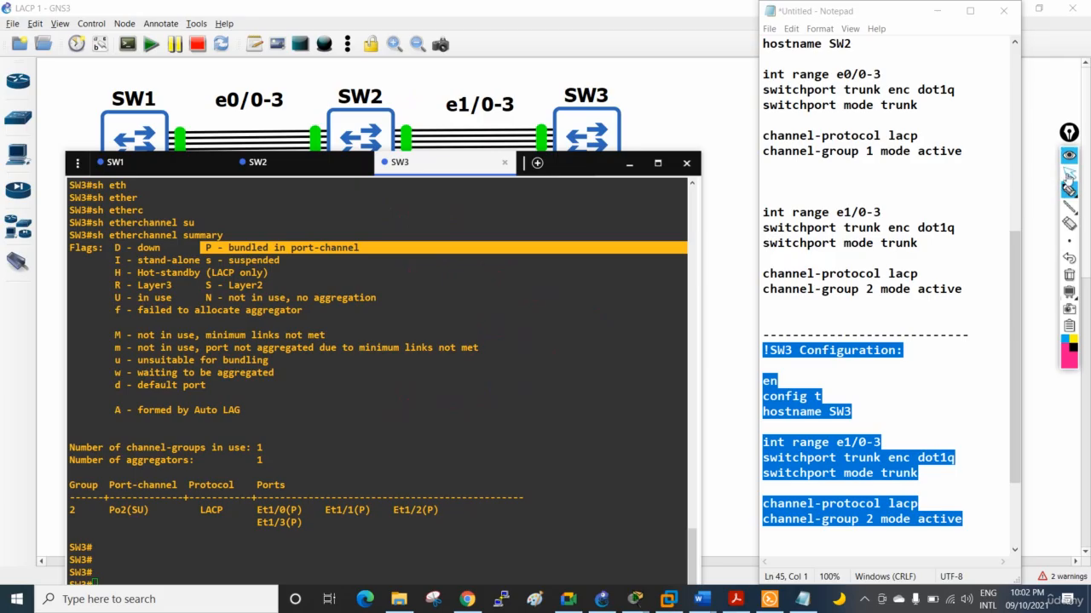
{"action": "left_click", "coordinate": [1069, 173]}
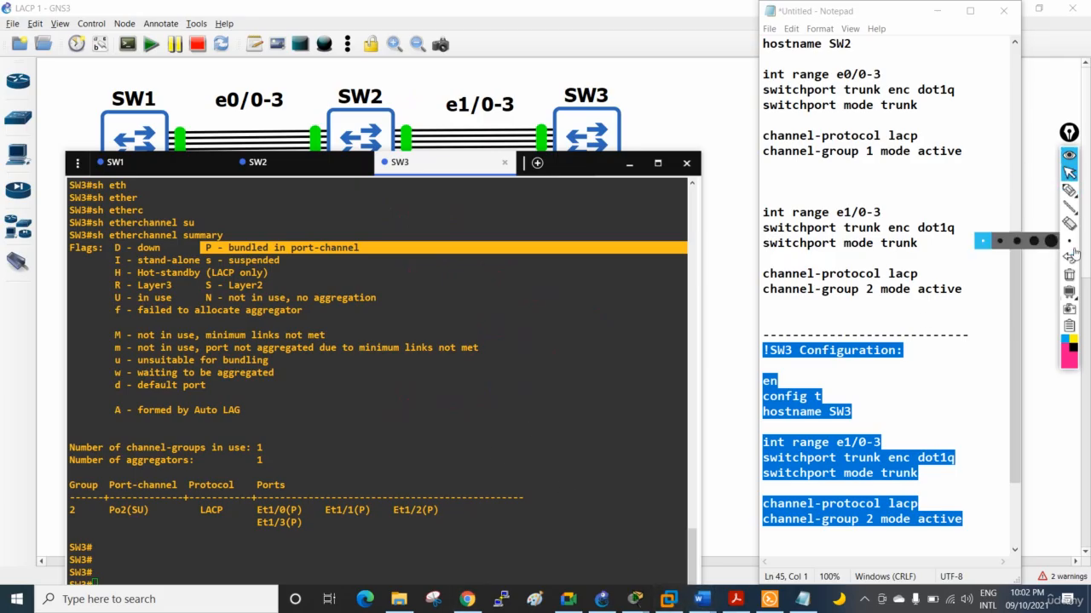
{"action": "left_click", "coordinate": [380, 511]}
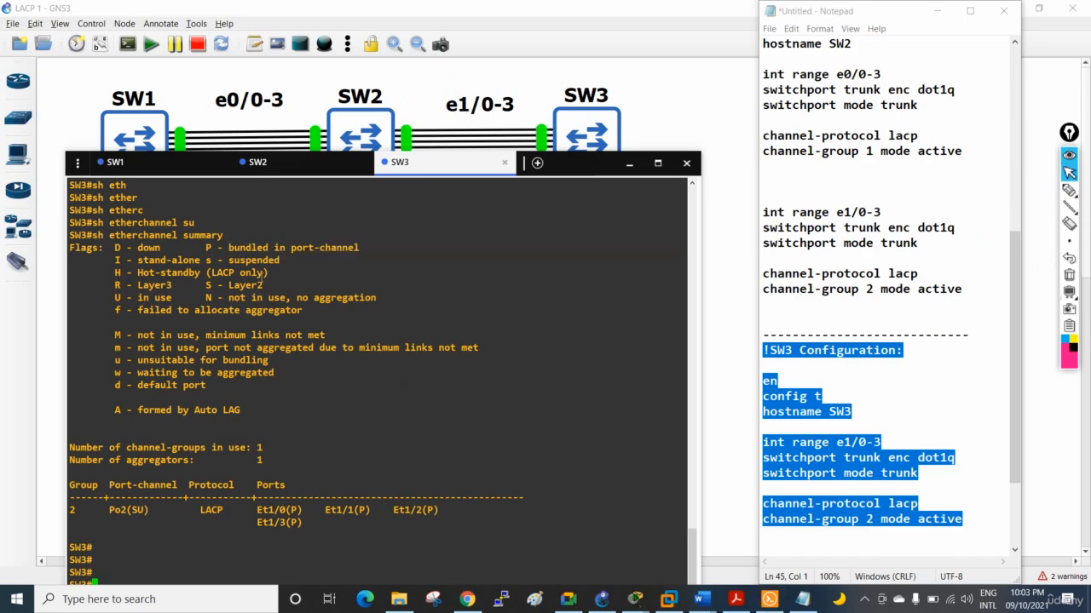
Exit interface range configuration in the SW2 console to privileged EXEC mode, keeping the console window below the topology
{"action": "left_click", "coordinate": [264, 164]}
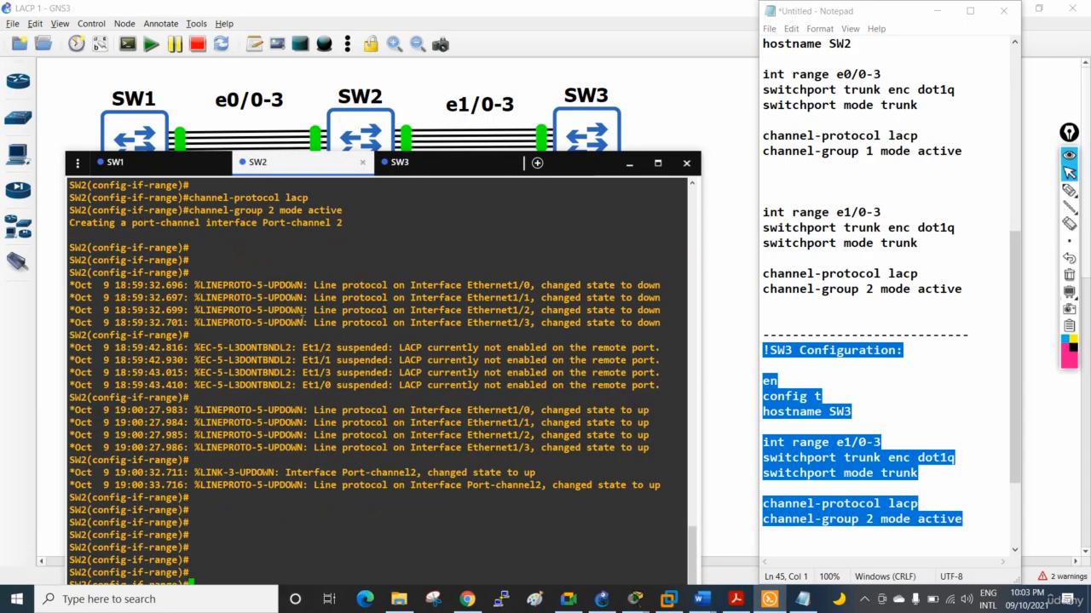
{"action": "key", "text": "Return"}
{"action": "key", "text": "Return"}
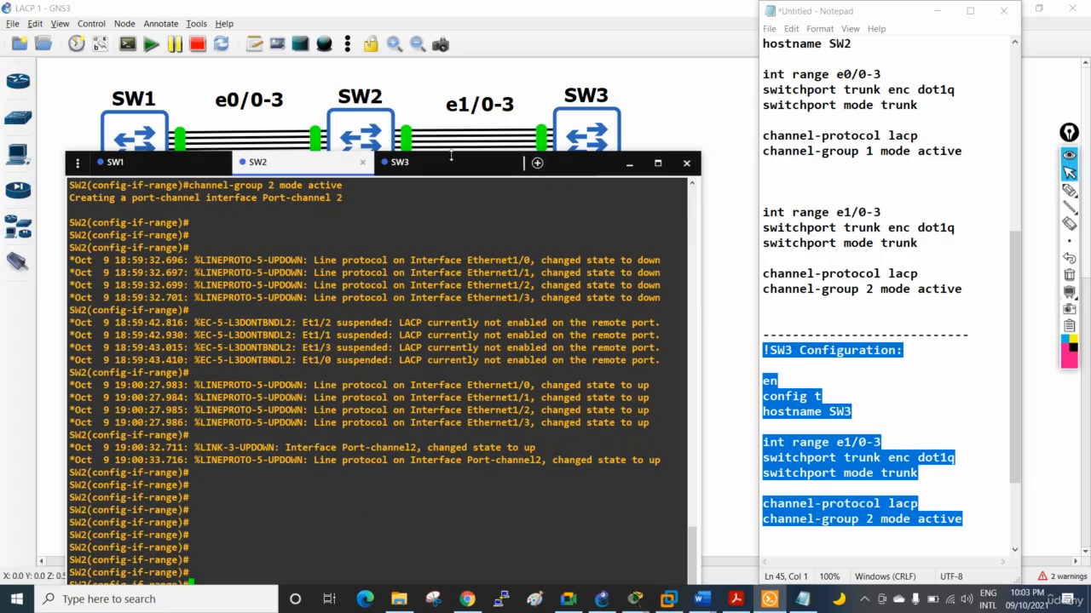
{"action": "left_click_drag", "start_coordinate": [451, 164], "coordinate": [460, 313]}
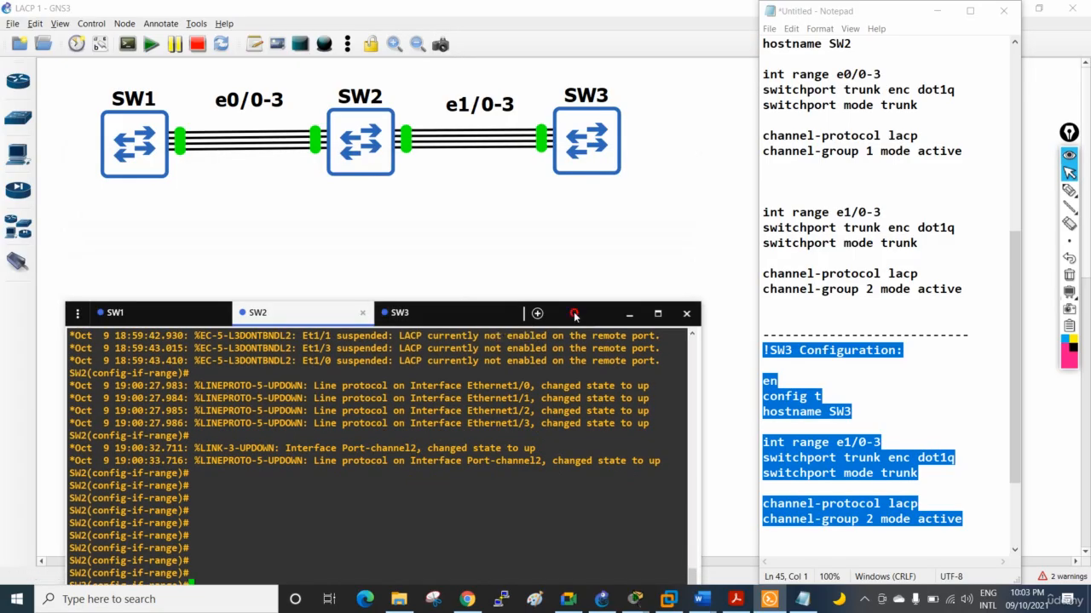
{"action": "left_click_drag", "start_coordinate": [575, 315], "coordinate": [573, 166]}
{"action": "key", "text": "ctrl+z"}
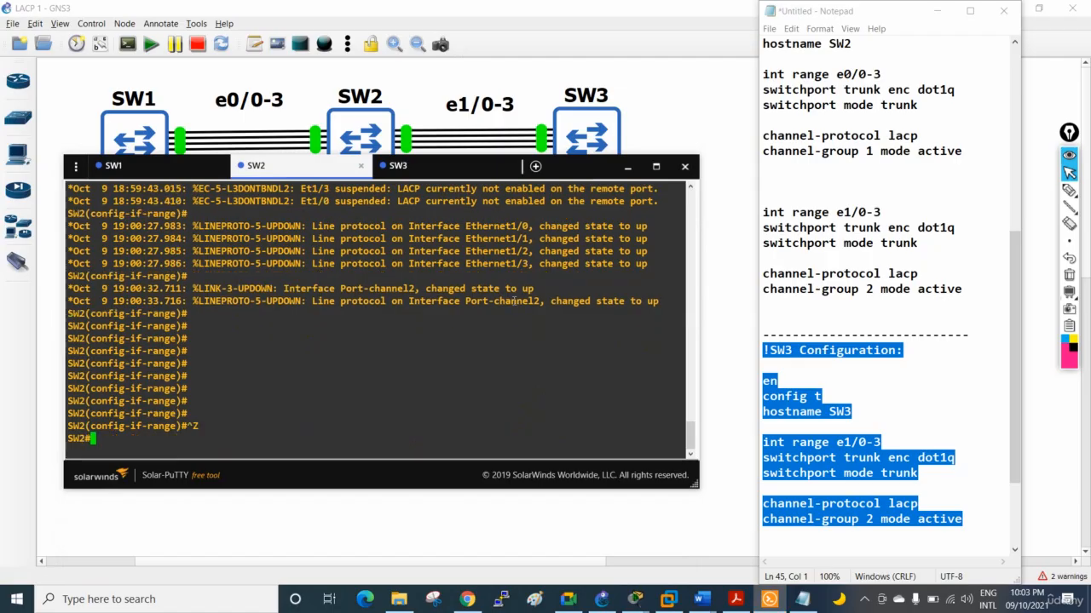
{"action": "key", "text": "Return"}
{"action": "key", "text": "Return"}
Display the full EtherChannel summary on SW2 with show etherchannel summary
{"action": "type", "text": "s"}
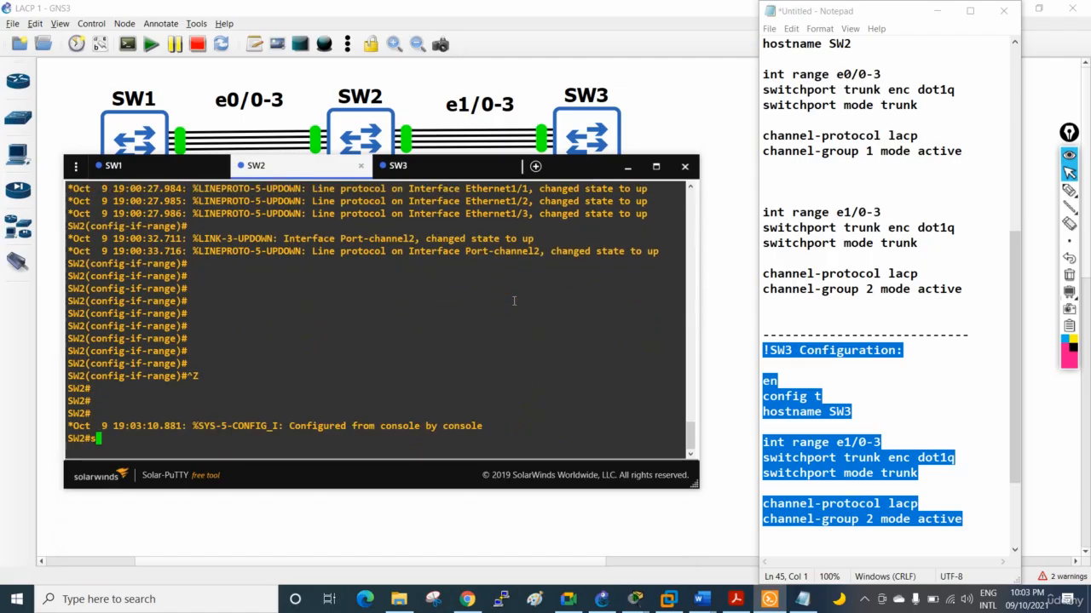
{"action": "type", "text": "h eth"}
{"action": "key", "text": "Tab"}
{"action": "type", "text": "er"}
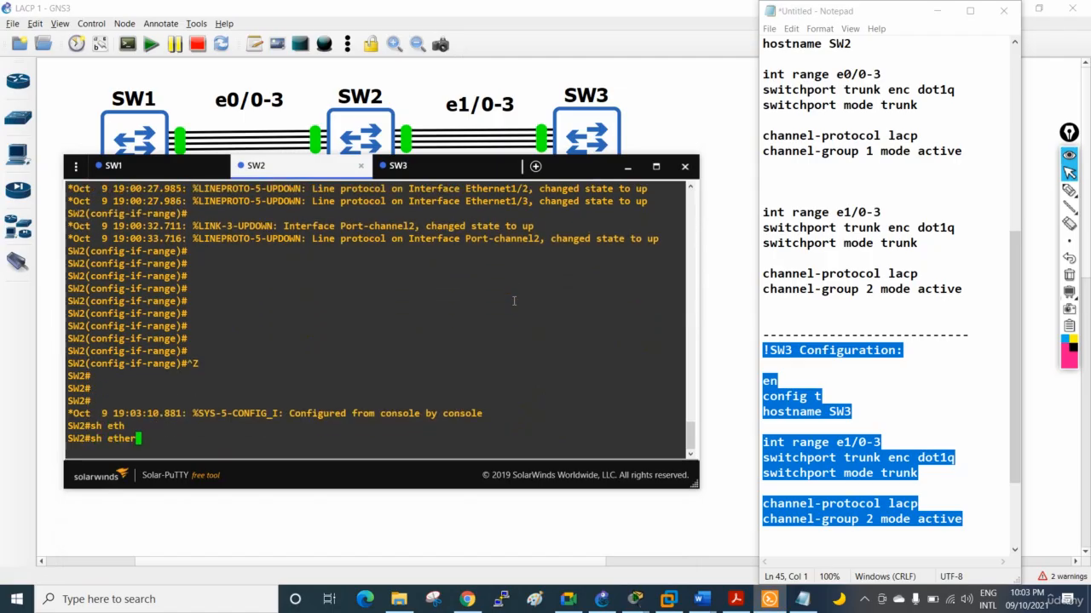
{"action": "type", "text": "c"}
{"action": "key", "text": "Tab"}
{"action": "type", "text": "sum"}
{"action": "key", "text": "Tab"}
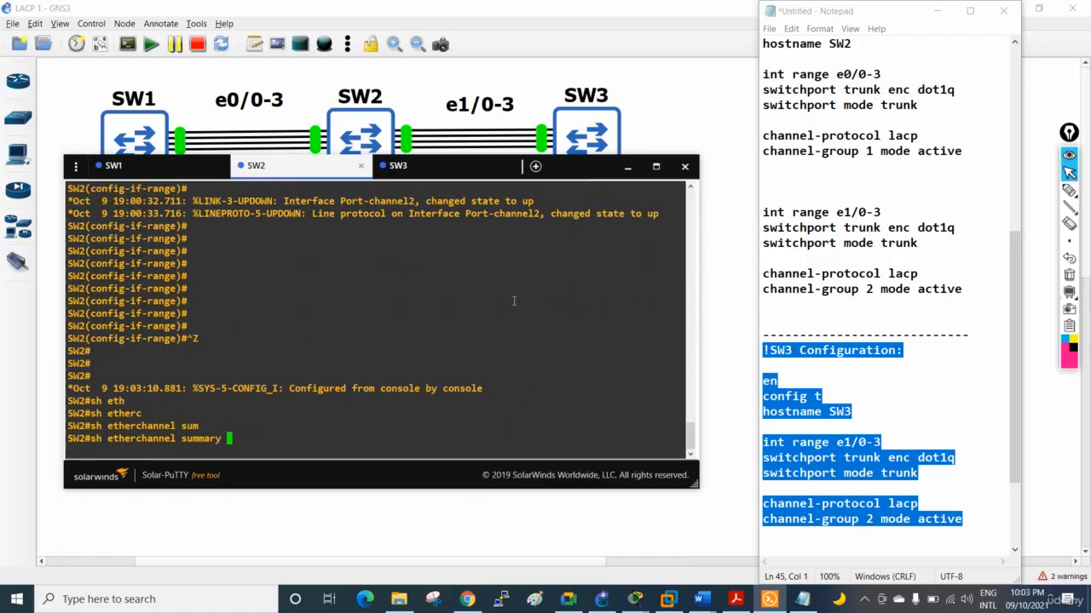
{"action": "key", "text": "Return"}
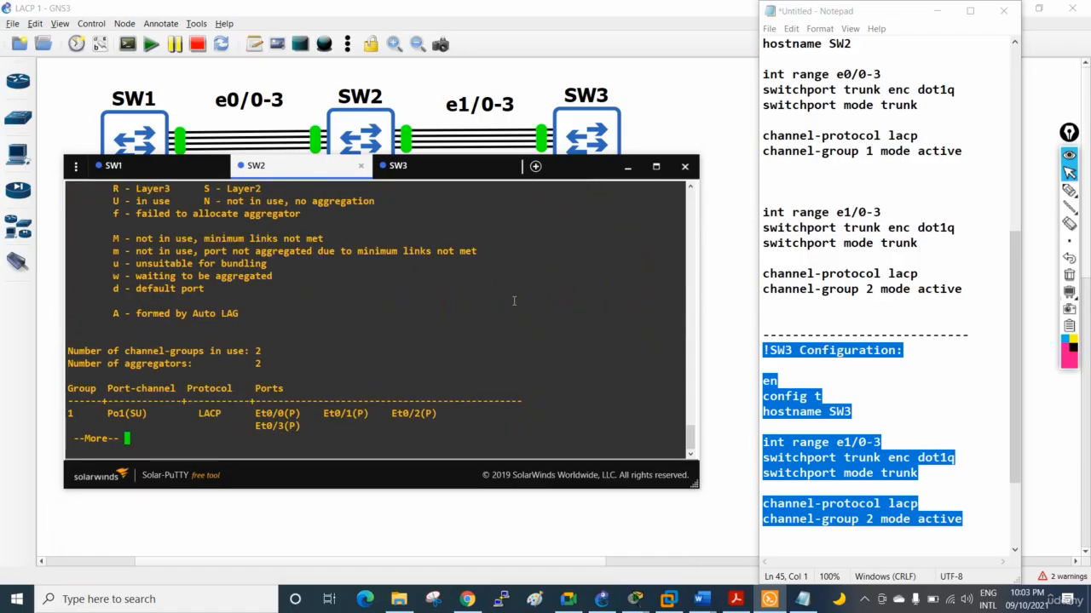
{"action": "key", "text": "Return"}
{"action": "key", "text": "Return"}
{"action": "key", "text": "Return"}
{"action": "key", "text": "Return"}
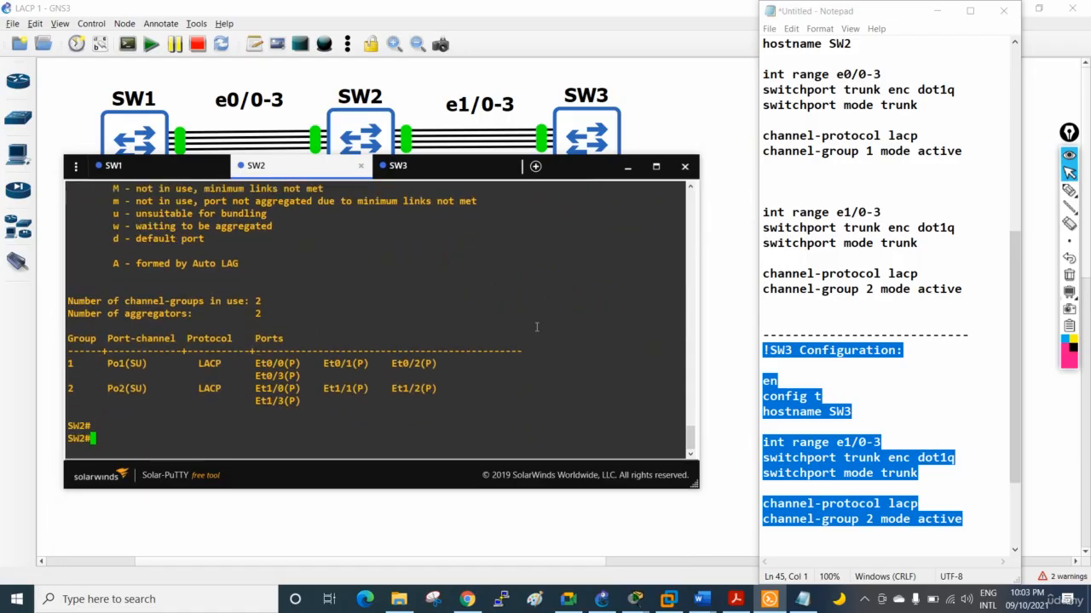
Underline Po1 and Po2 in SW2's summary and draw arrows from SW2 to SW1 and from SW2 to SW3 in the topology
{"action": "left_click", "coordinate": [1069, 189]}
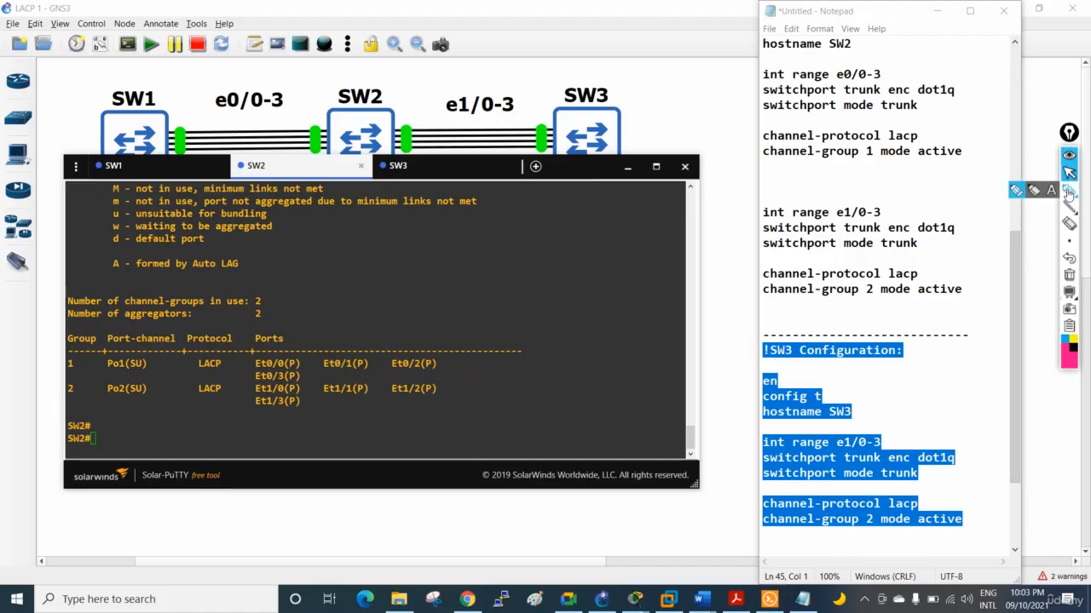
{"action": "left_click_drag", "start_coordinate": [106, 370], "coordinate": [140, 370]}
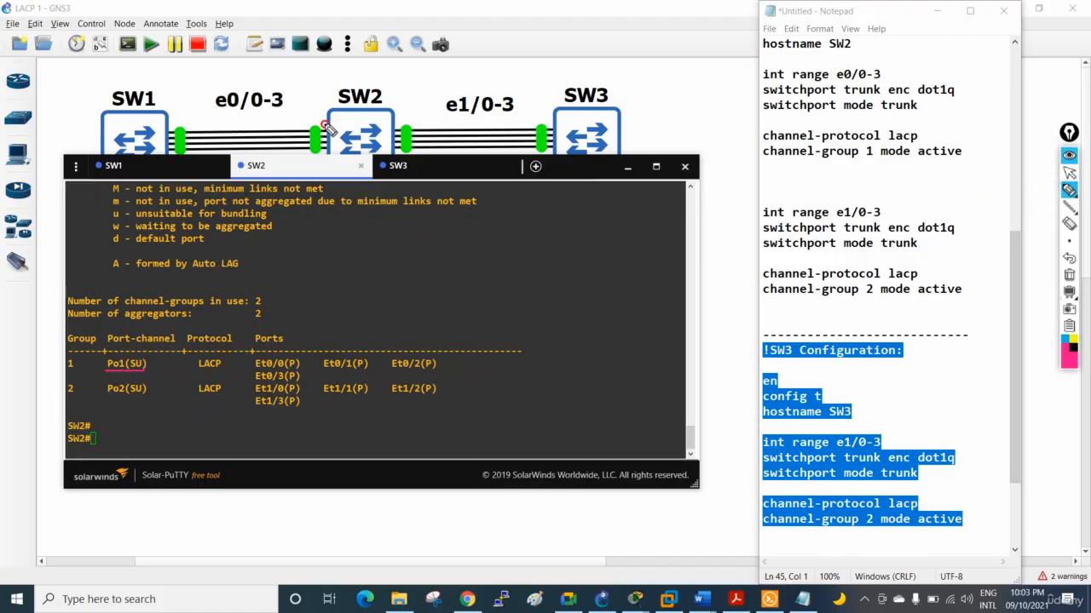
{"action": "mouse_move", "coordinate": [326, 123]}
{"action": "left_mouse_down"}
{"action": "mouse_move", "coordinate": [170, 122]}
{"action": "mouse_move", "coordinate": [180, 119]}
{"action": "left_mouse_up"}
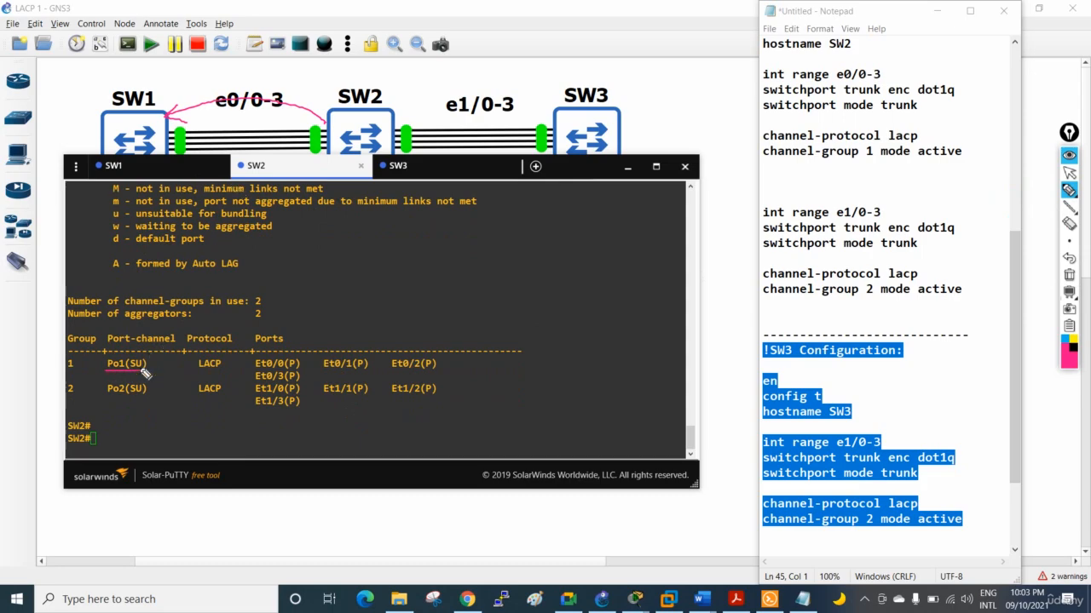
{"action": "left_click_drag", "start_coordinate": [107, 395], "coordinate": [139, 396]}
{"action": "mouse_move", "coordinate": [398, 126]}
{"action": "left_mouse_down"}
{"action": "mouse_move", "coordinate": [409, 116]}
{"action": "mouse_move", "coordinate": [530, 129]}
{"action": "left_mouse_up"}
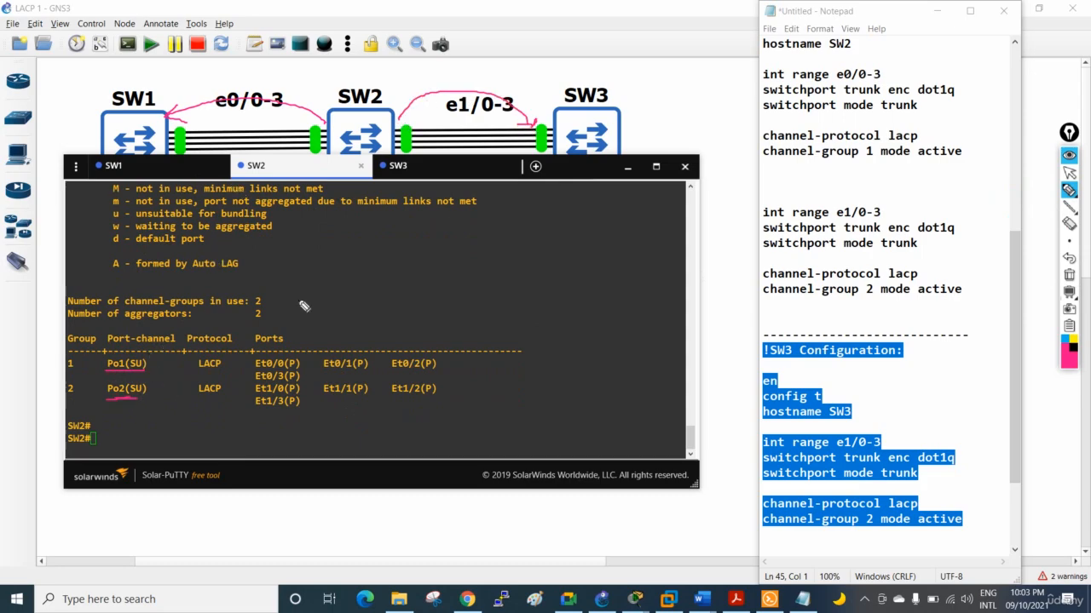
Underline both LACP entries and circle each group's member ports with an arrow to its port-channel
{"action": "mouse_move", "coordinate": [198, 372]}
{"action": "left_mouse_down"}
{"action": "mouse_move", "coordinate": [221, 372]}
{"action": "mouse_move", "coordinate": [225, 397]}
{"action": "left_mouse_up"}
{"action": "mouse_move", "coordinate": [279, 363]}
{"action": "left_mouse_down"}
{"action": "mouse_move", "coordinate": [254, 356]}
{"action": "mouse_move", "coordinate": [247, 378]}
{"action": "mouse_move", "coordinate": [409, 380]}
{"action": "mouse_move", "coordinate": [445, 356]}
{"action": "mouse_move", "coordinate": [146, 349]}
{"action": "mouse_move", "coordinate": [141, 358]}
{"action": "mouse_move", "coordinate": [156, 362]}
{"action": "left_mouse_up"}
{"action": "mouse_move", "coordinate": [306, 385]}
{"action": "left_mouse_down"}
{"action": "mouse_move", "coordinate": [281, 382]}
{"action": "mouse_move", "coordinate": [254, 414]}
{"action": "mouse_move", "coordinate": [437, 393]}
{"action": "mouse_move", "coordinate": [336, 385]}
{"action": "mouse_move", "coordinate": [141, 413]}
{"action": "mouse_move", "coordinate": [146, 394]}
{"action": "left_mouse_up"}
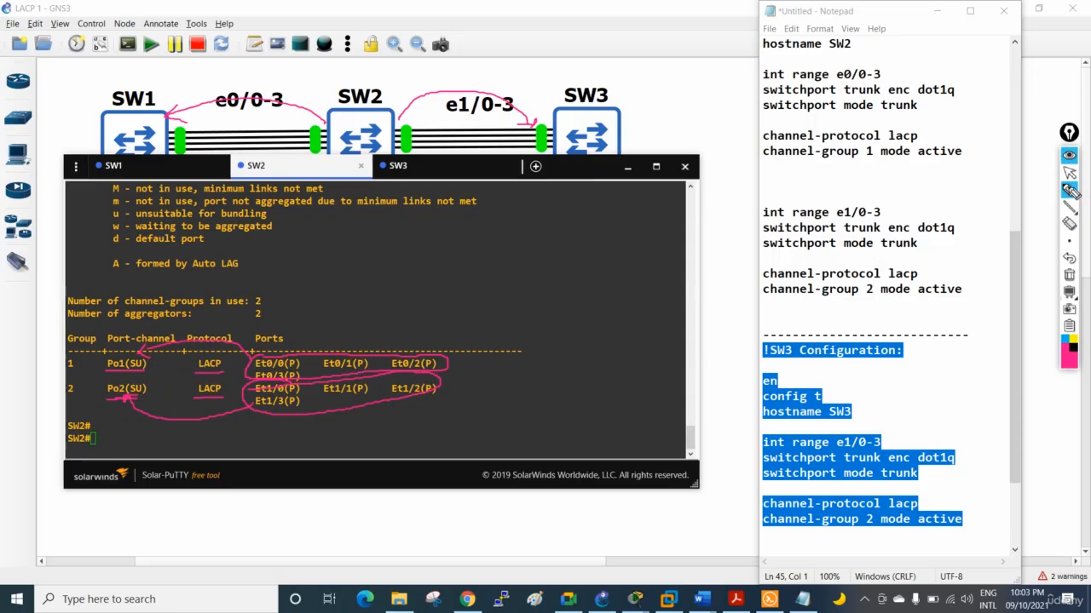
Clear the pen annotations, bring the console window back over the topology and make it taller
{"action": "left_click", "coordinate": [1069, 274]}
{"action": "left_click", "coordinate": [1068, 172]}
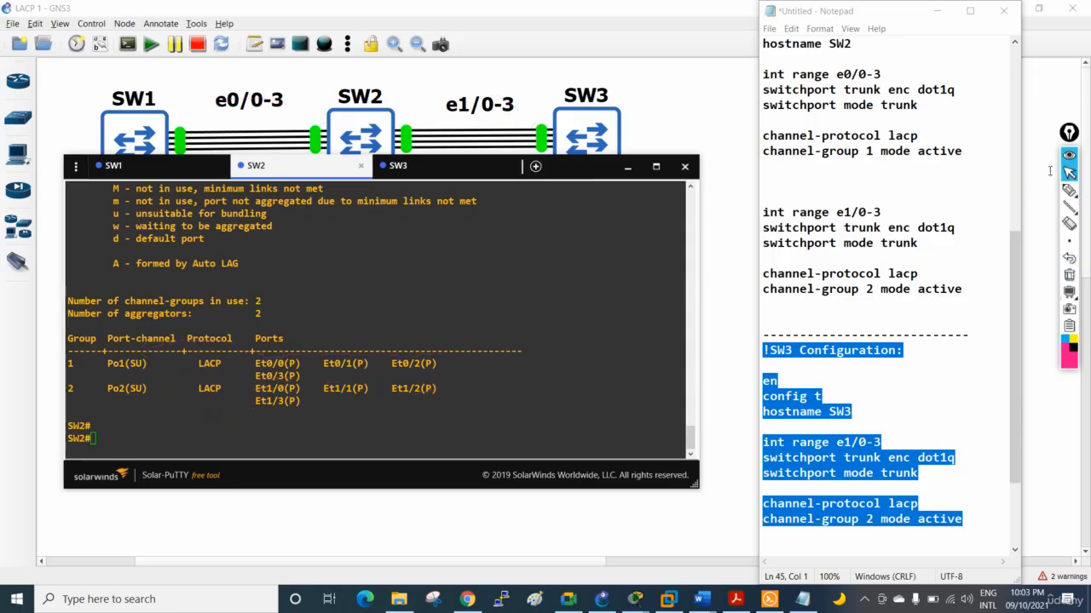
{"action": "left_click", "coordinate": [433, 494]}
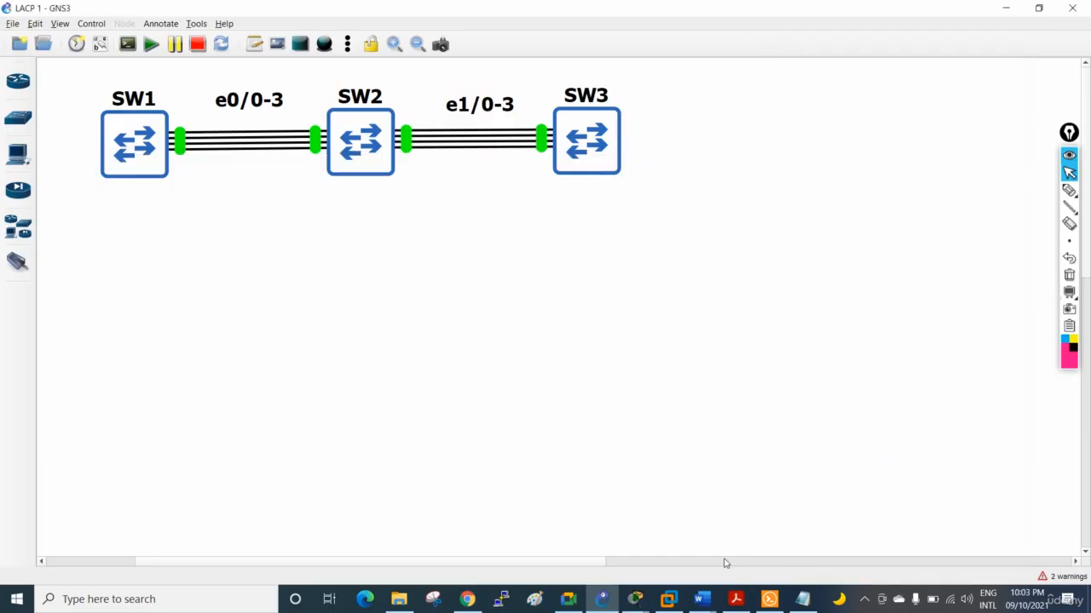
{"action": "left_click", "coordinate": [769, 599]}
{"action": "left_click_drag", "start_coordinate": [597, 486], "coordinate": [594, 570]}
Mark the SU flags, LACP entries and P port flags in SW2's summary with the pen and write an "I" above the ports
{"action": "left_click", "coordinate": [1068, 190]}
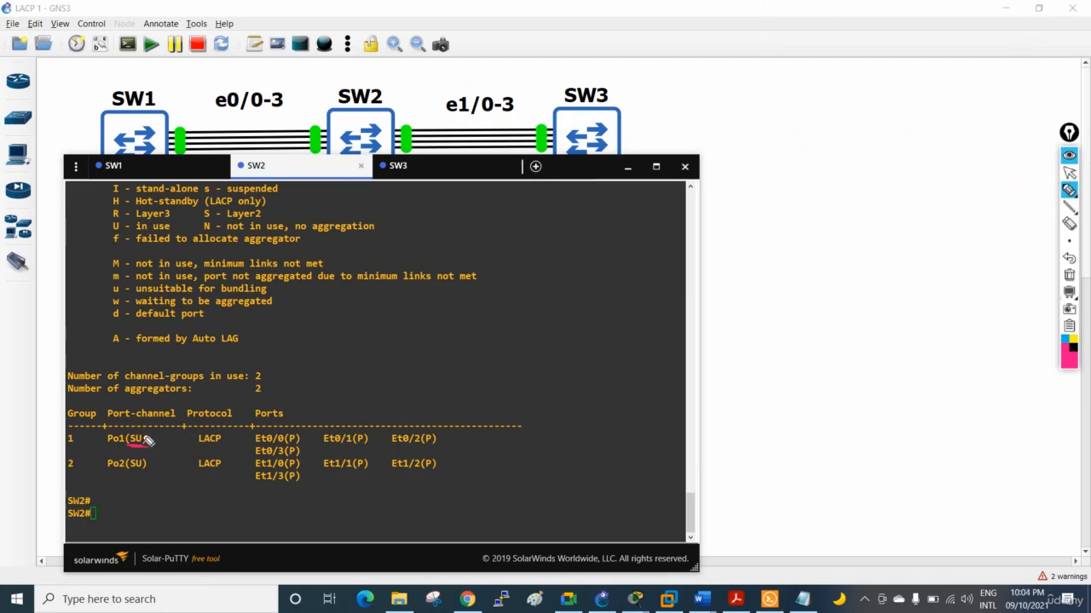
{"action": "mouse_move", "coordinate": [129, 443]}
{"action": "left_mouse_down"}
{"action": "mouse_move", "coordinate": [146, 444]}
{"action": "mouse_move", "coordinate": [157, 422]}
{"action": "mouse_move", "coordinate": [162, 439]}
{"action": "mouse_move", "coordinate": [226, 467]}
{"action": "left_mouse_up"}
{"action": "left_click", "coordinate": [294, 431]}
{"action": "left_click_drag", "start_coordinate": [292, 432], "coordinate": [434, 416]}
{"action": "left_click_drag", "start_coordinate": [289, 467], "coordinate": [315, 458]}
{"action": "left_click_drag", "start_coordinate": [350, 383], "coordinate": [349, 401]}
{"action": "mouse_move", "coordinate": [339, 404]}
{"action": "left_mouse_down"}
{"action": "mouse_move", "coordinate": [359, 400]}
{"action": "mouse_move", "coordinate": [351, 381]}
{"action": "left_mouse_up"}
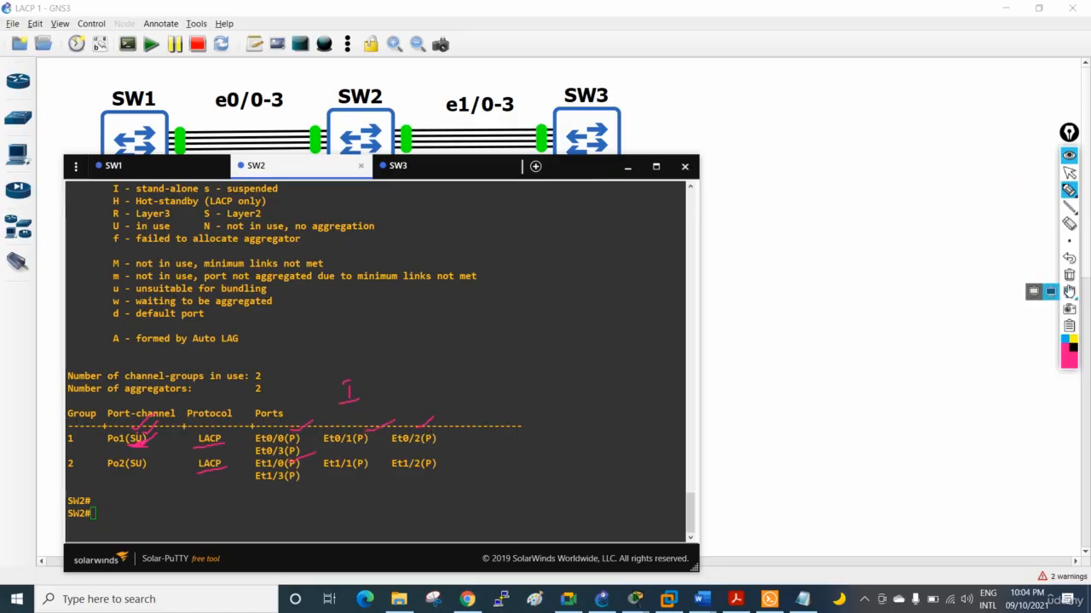
Clear the pen annotations and exit interface range configuration in the SW1 console to privileged EXEC mode
{"action": "left_click", "coordinate": [1068, 274]}
{"action": "left_click", "coordinate": [1068, 172]}
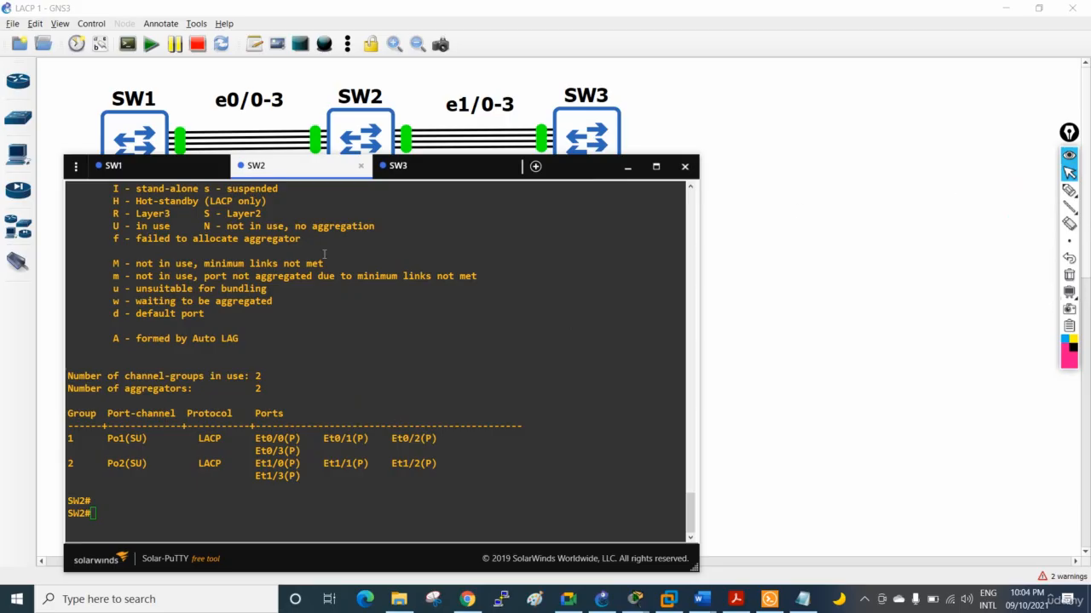
{"action": "left_click", "coordinate": [115, 165]}
{"action": "left_click_drag", "start_coordinate": [68, 314], "coordinate": [211, 324]}
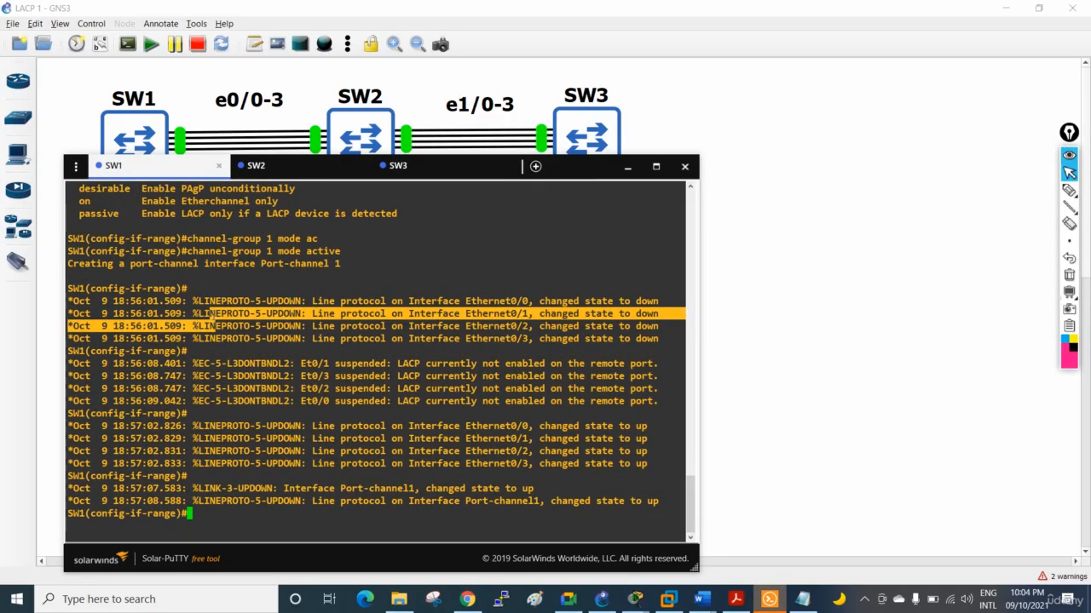
{"action": "key", "text": "Return"}
{"action": "key", "text": "Return"}
{"action": "key", "text": "ctrl+z"}
{"action": "key", "text": "Return"}
{"action": "key", "text": "Return"}
{"action": "key", "text": "Return"}
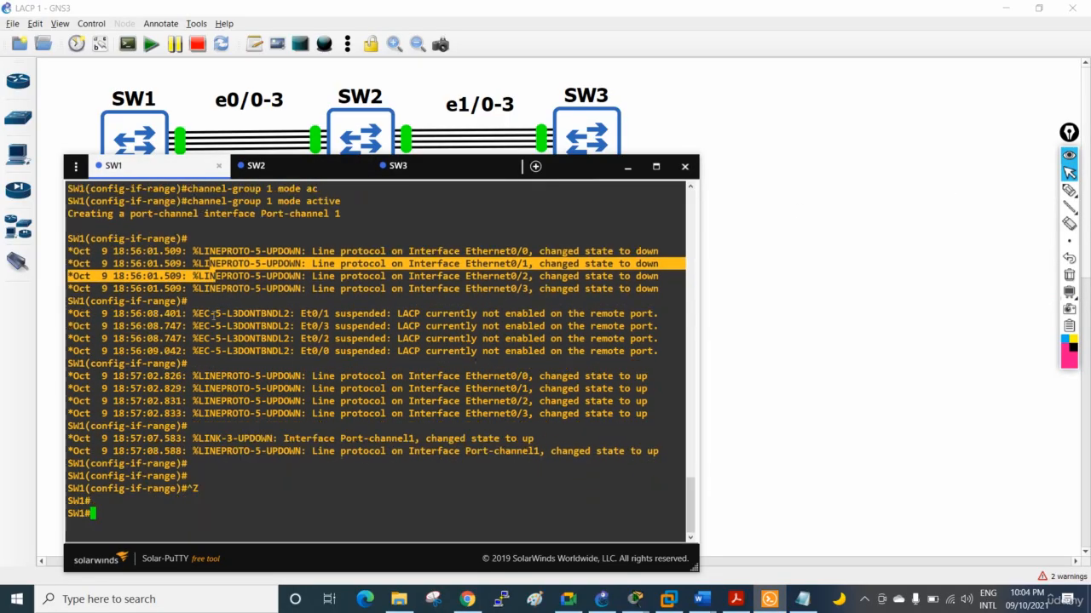
{"action": "key", "text": "Return"}
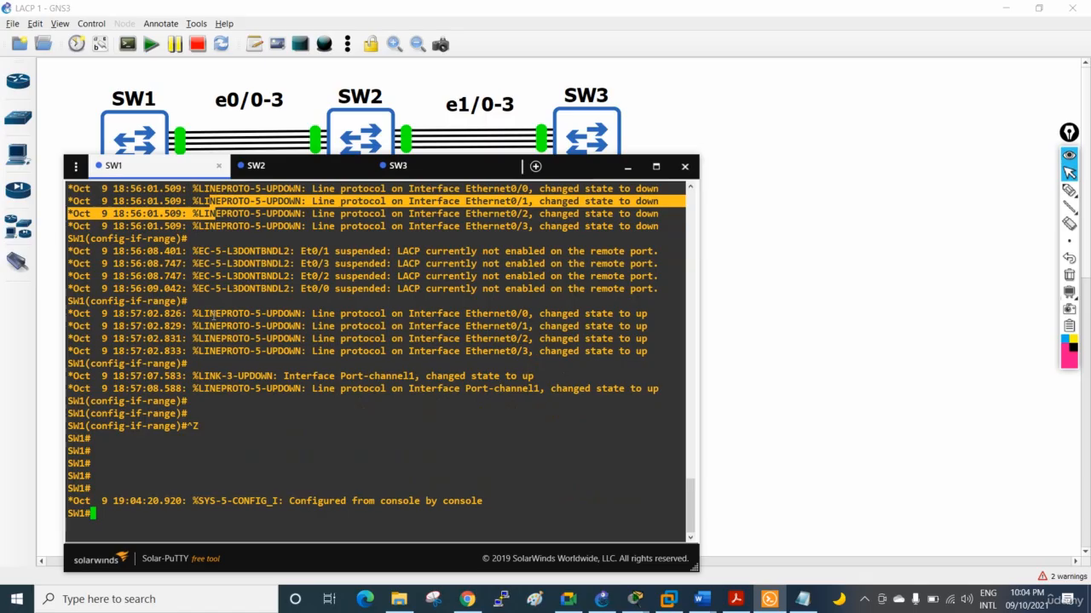
{"action": "key", "text": "Return"}
{"action": "key", "text": "Return"}
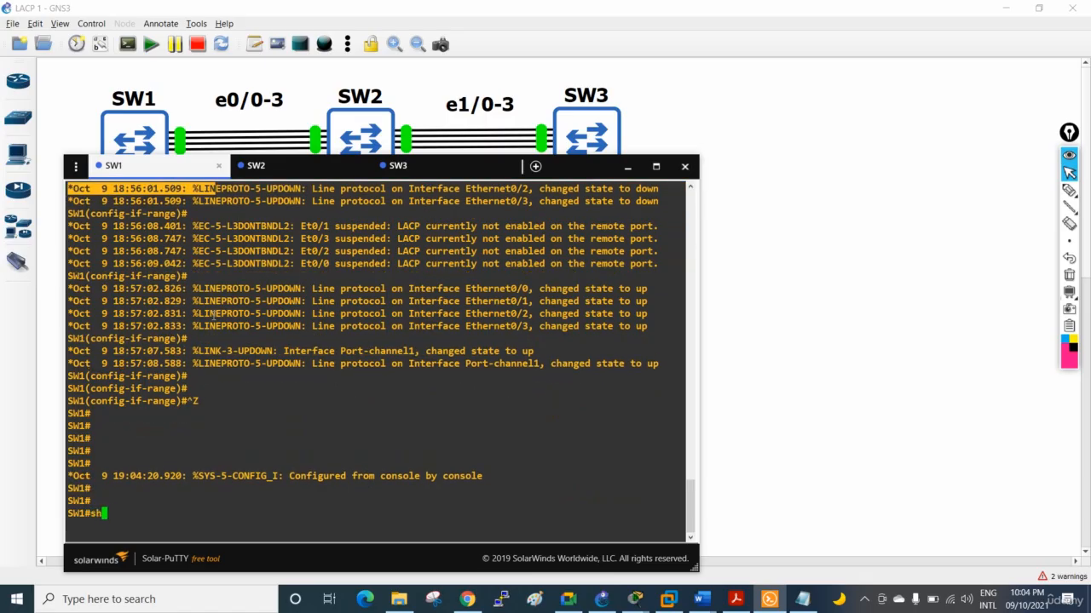
Display SW1's channel-group listing with show etherchannel and highlight the group state line
{"action": "type", "text": "sh eth"}
{"action": "key", "text": "Tab"}
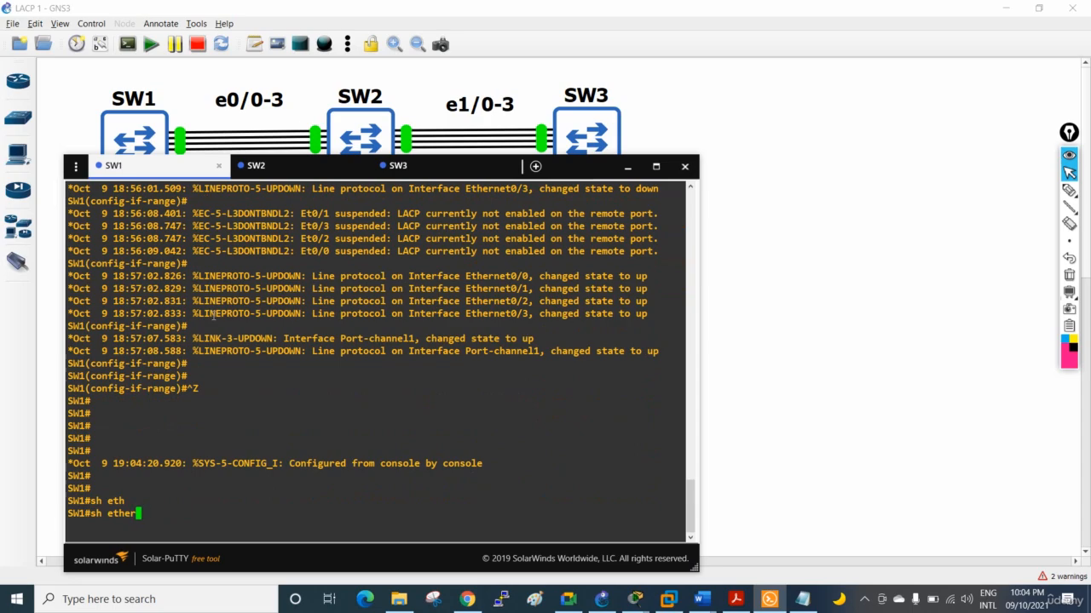
{"action": "type", "text": "c"}
{"action": "key", "text": "Tab"}
{"action": "key", "text": "Return"}
{"action": "key", "text": "Return"}
{"action": "key", "text": "Return"}
{"action": "key", "text": "Return"}
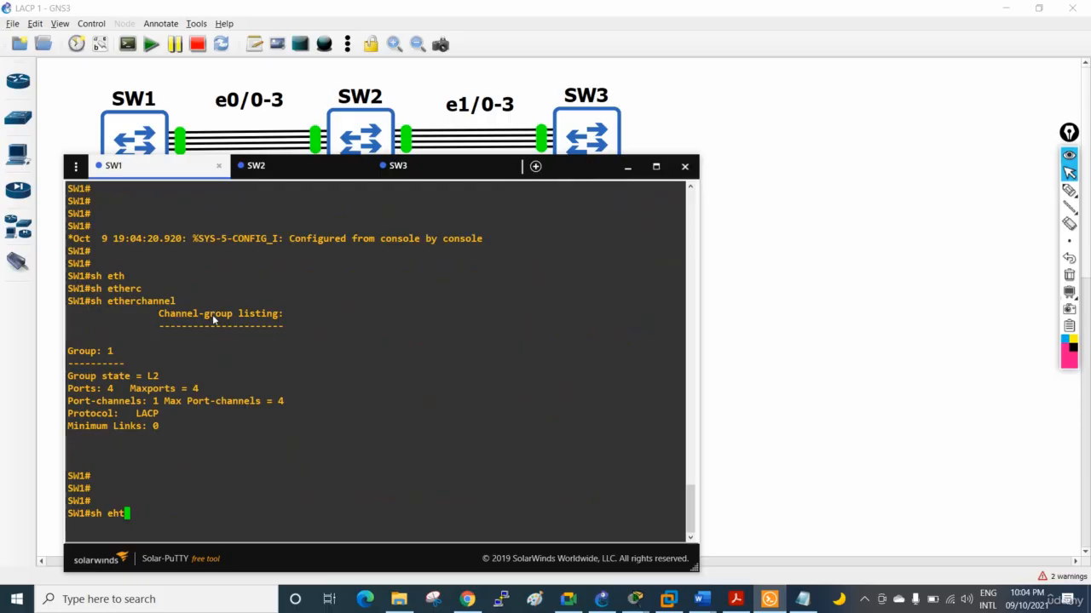
{"action": "left_click_drag", "start_coordinate": [179, 375], "coordinate": [73, 364]}
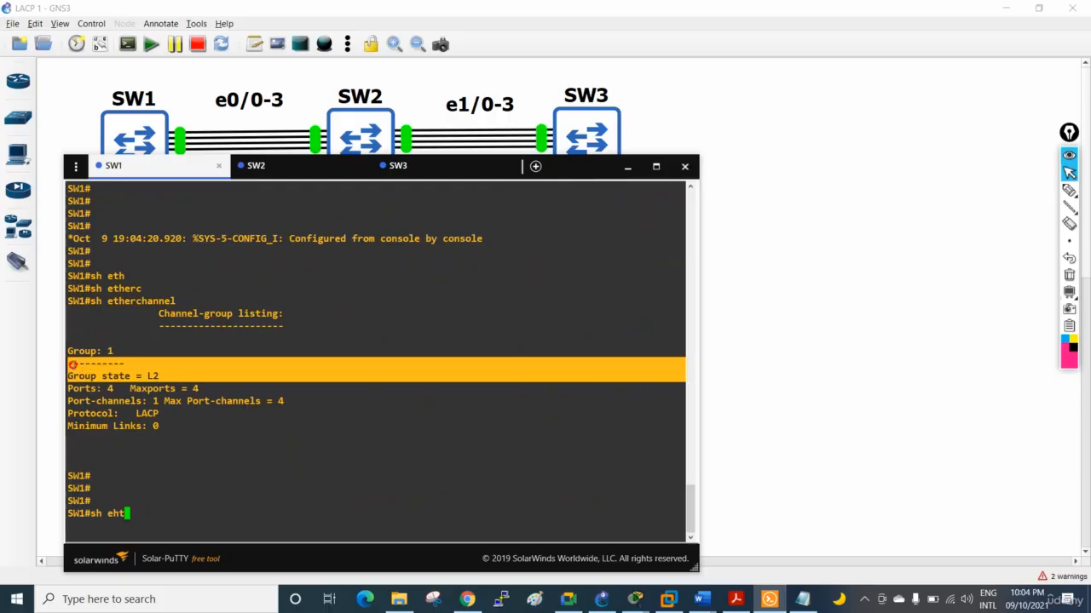
Highlight the show etherchannel command and the group, group state, ports, port-channels and protocol lines of SW1's channel-group listing
{"action": "left_click_drag", "start_coordinate": [184, 300], "coordinate": [85, 301]}
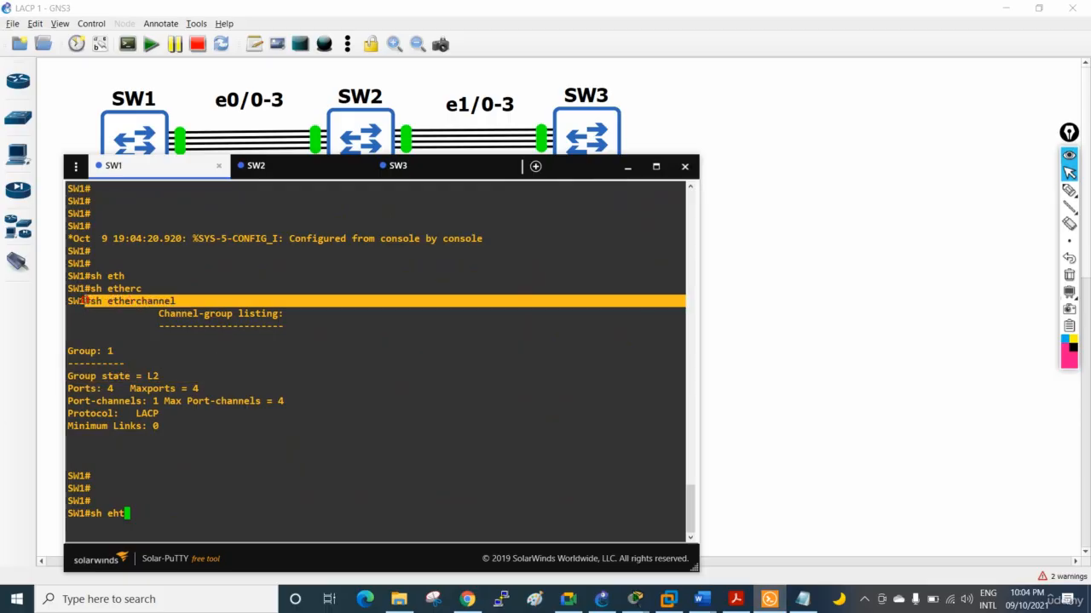
{"action": "left_click_drag", "start_coordinate": [116, 350], "coordinate": [62, 353]}
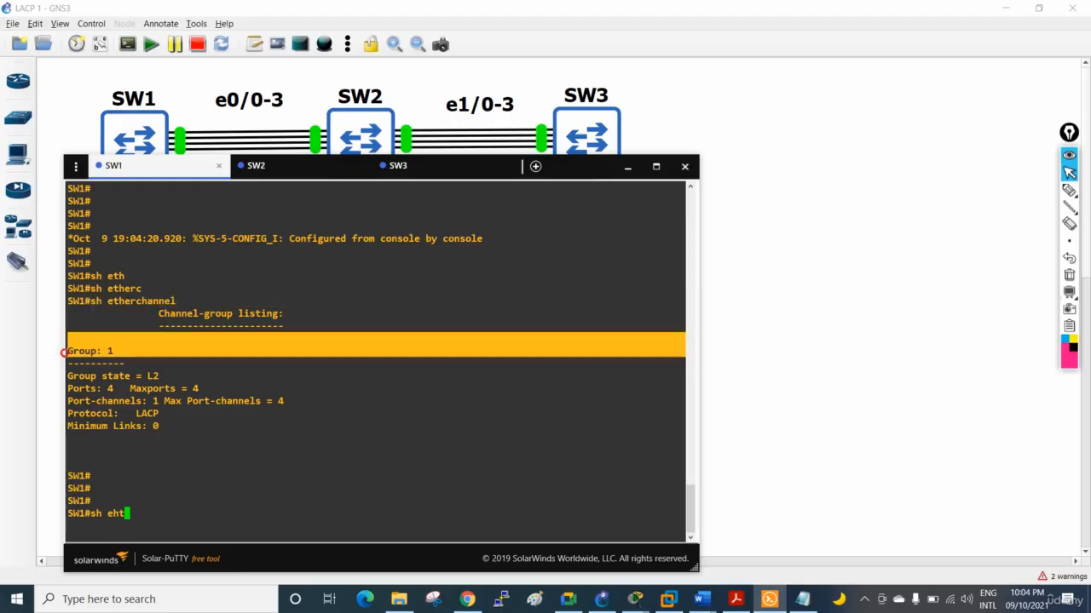
{"action": "left_click_drag", "start_coordinate": [167, 373], "coordinate": [74, 376]}
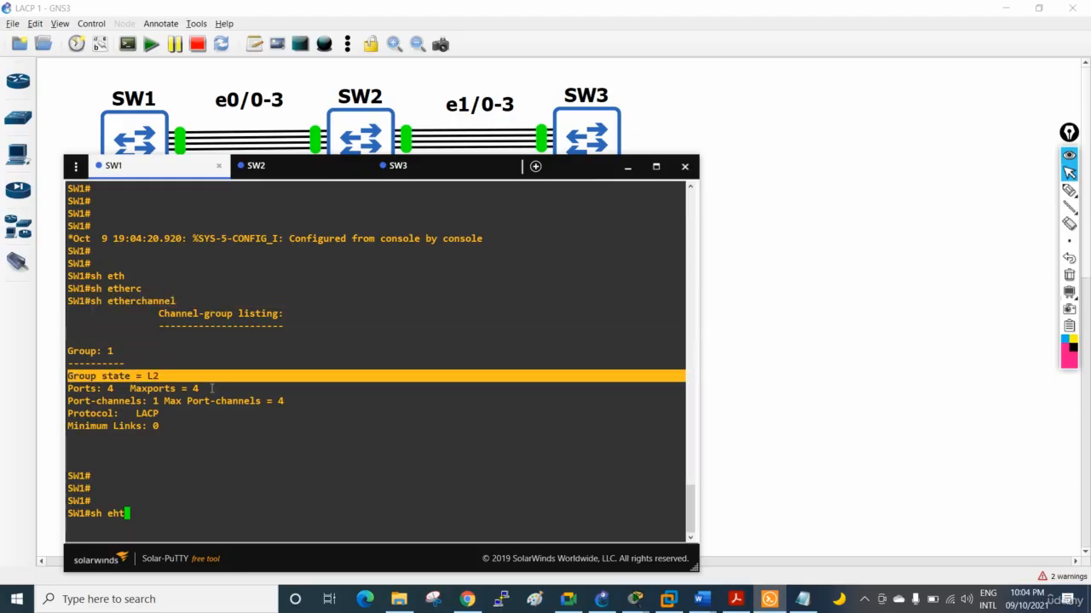
{"action": "left_click_drag", "start_coordinate": [211, 388], "coordinate": [66, 389]}
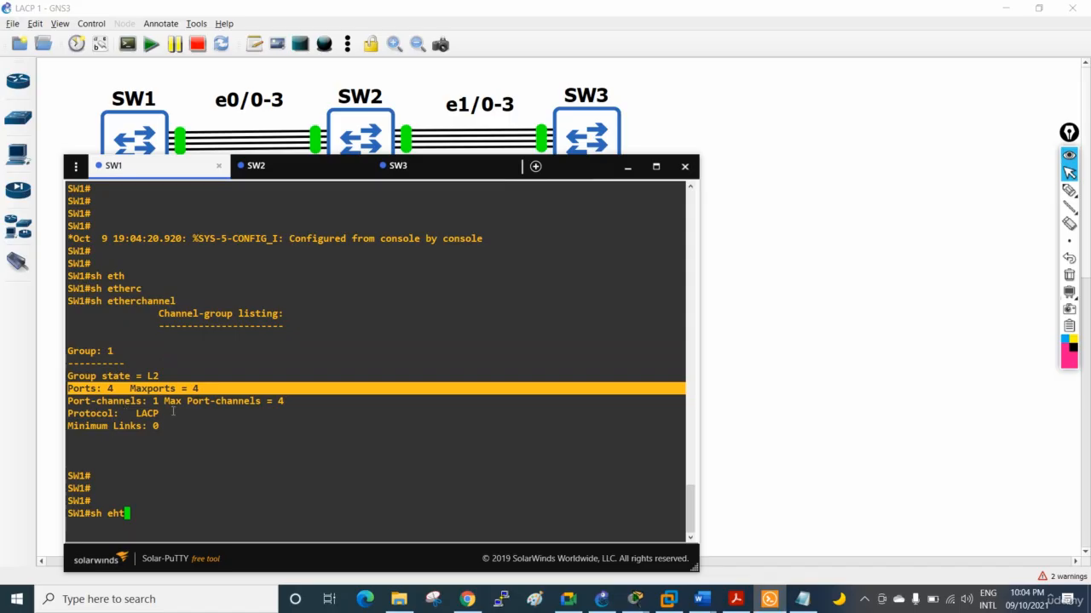
{"action": "left_click_drag", "start_coordinate": [174, 415], "coordinate": [73, 400]}
{"action": "left_click", "coordinate": [139, 404]}
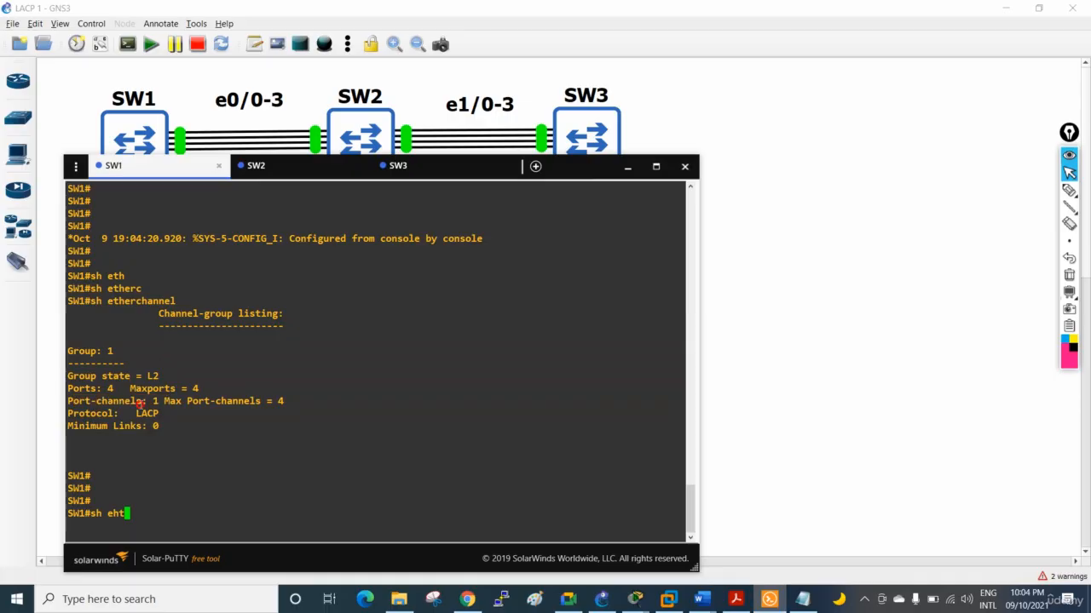
{"action": "left_click_drag", "start_coordinate": [139, 405], "coordinate": [92, 402]}
{"action": "left_click", "coordinate": [315, 434]}
Run show etherchannel summary on SW1 and page through the output back to the privileged EXEC prompt
{"action": "type", "text": "sh eht"}
{"action": "type", "text": "thch"}
{"action": "key", "text": "Tab"}
{"action": "key", "text": "BackSpace"}
{"action": "key", "text": "BackSpace"}
{"action": "key", "text": "BackSpace"}
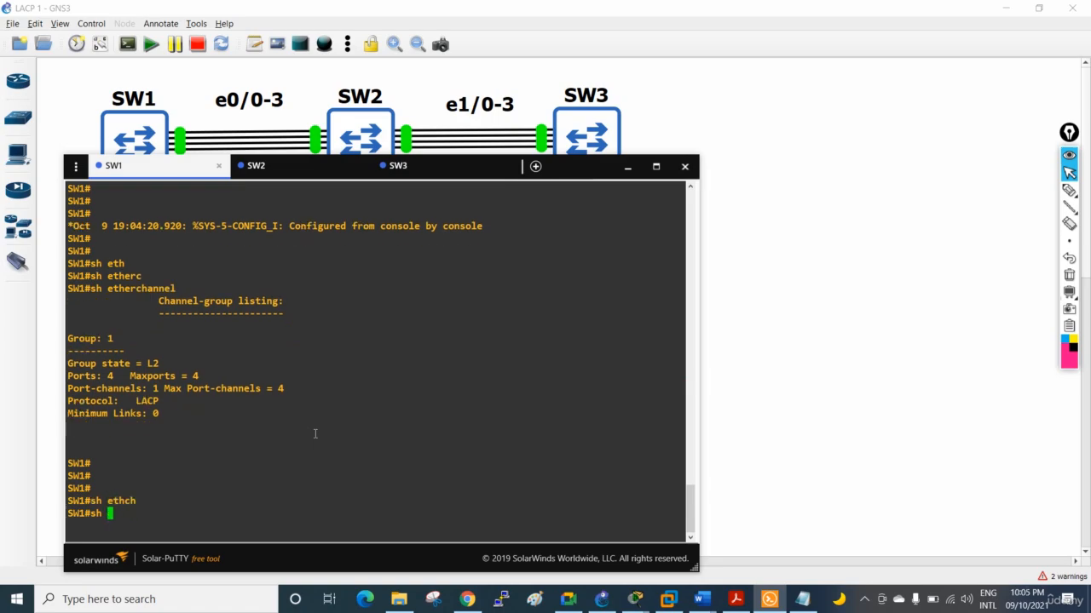
{"action": "type", "text": "etherch"}
{"action": "key", "text": "Tab"}
{"action": "type", "text": "su"}
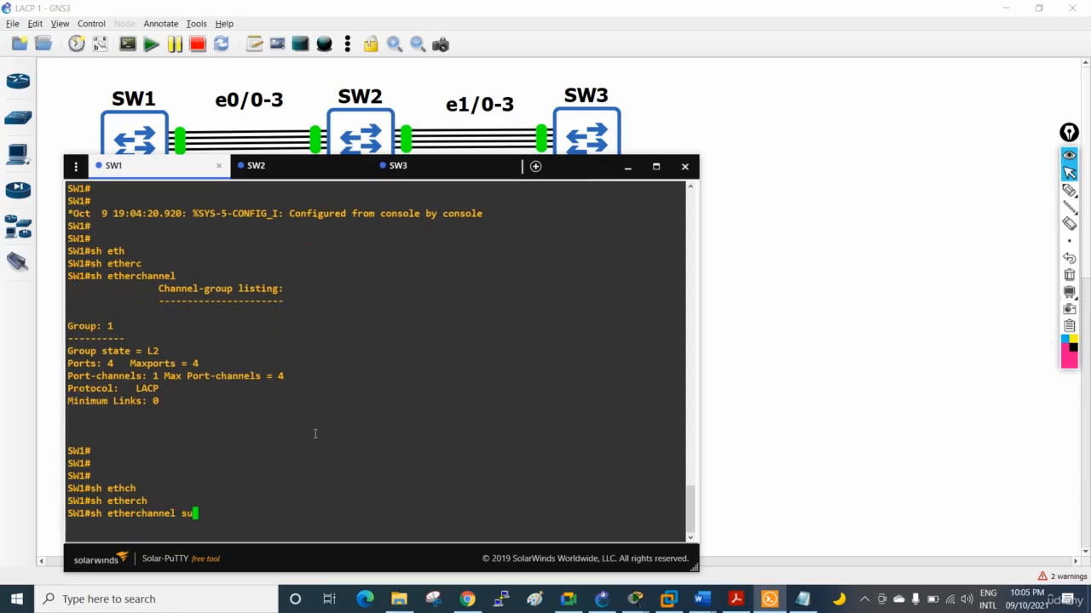
{"action": "type", "text": "m"}
{"action": "key", "text": "Tab"}
{"action": "key", "text": "Return"}
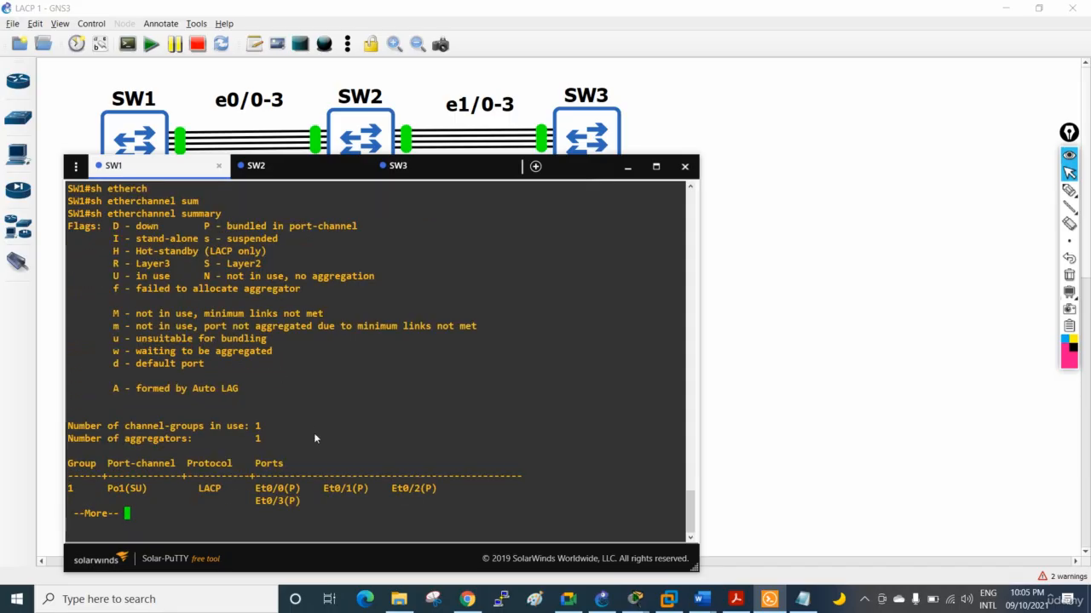
{"action": "key", "text": "Return"}
{"action": "key", "text": "Return"}
{"action": "key", "text": "Return"}
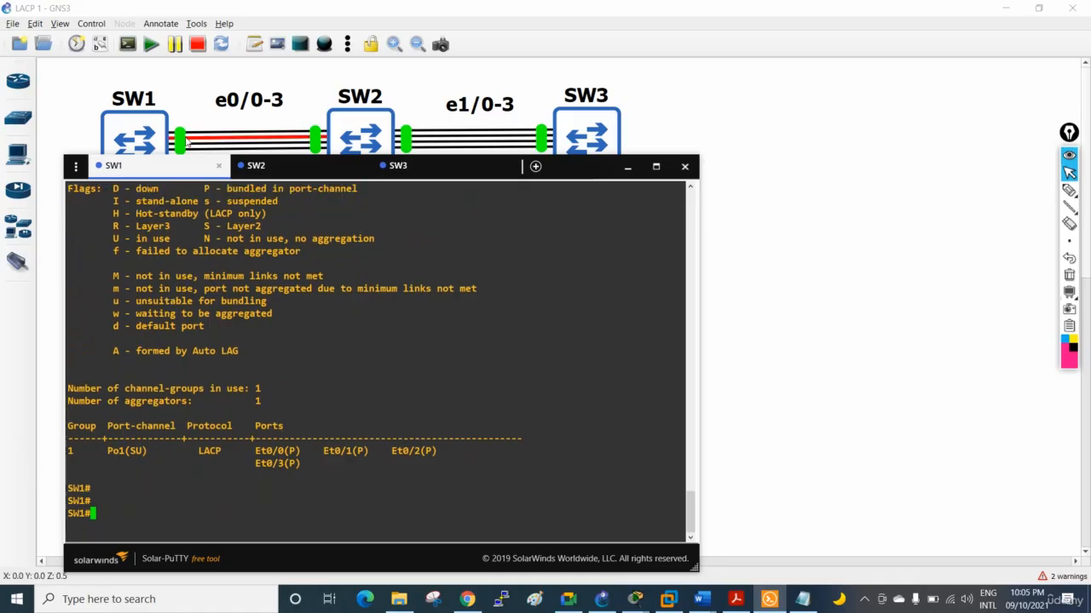
Highlight the Po1(SU) entry, its SU flags, the LACP protocol and the P port flags in SW1's summary
{"action": "left_click_drag", "start_coordinate": [148, 449], "coordinate": [114, 444]}
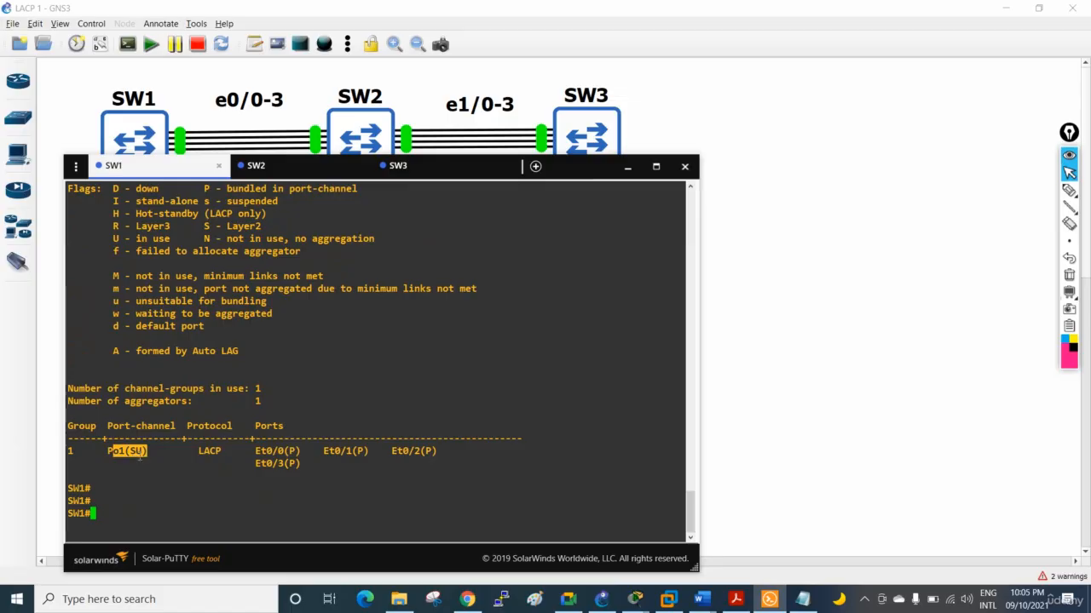
{"action": "left_click", "coordinate": [132, 449]}
{"action": "left_click_drag", "start_coordinate": [147, 451], "coordinate": [125, 451]}
{"action": "left_click_drag", "start_coordinate": [199, 452], "coordinate": [342, 477]}
{"action": "left_click", "coordinate": [307, 462]}
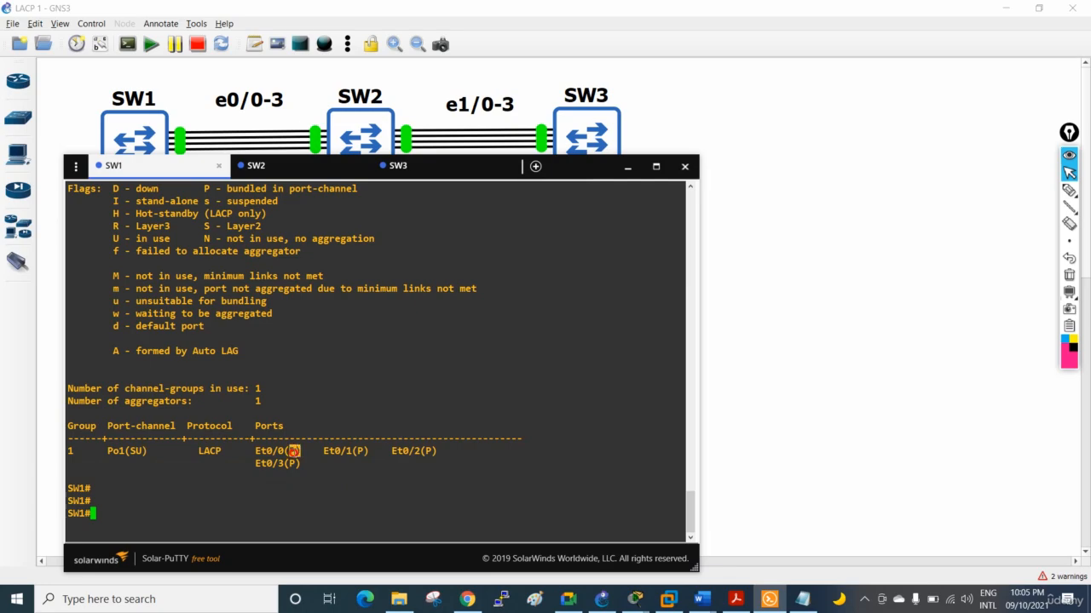
Highlight the stand-alone meaning of the I flag in the summary's flag legend
{"action": "scroll", "coordinate": [358, 450], "scroll_direction": "up", "scroll_amount": 8}
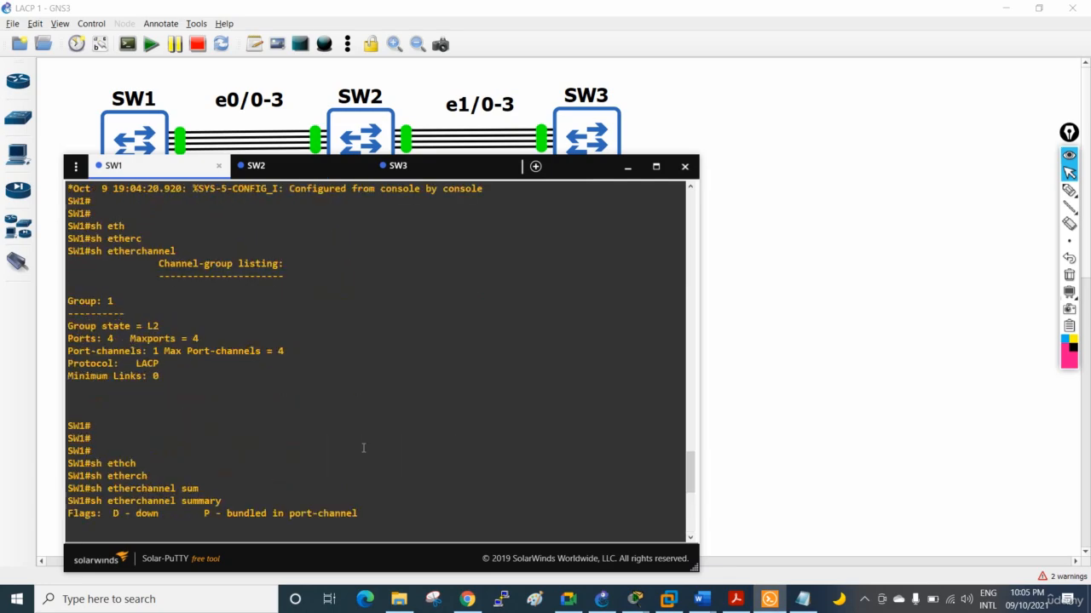
{"action": "scroll", "coordinate": [362, 448], "scroll_direction": "down", "scroll_amount": 8}
{"action": "left_click_drag", "start_coordinate": [198, 202], "coordinate": [132, 204]}
{"action": "scroll", "coordinate": [447, 356], "scroll_direction": "up", "scroll_amount": 8}
{"action": "scroll", "coordinate": [446, 356], "scroll_direction": "down", "scroll_amount": 8}
Switch to EtherChannel.docx in Word and find the SW1 and SW2 Layer 3 EtherChannel configuration tables
{"action": "mouse_move", "coordinate": [697, 597]}
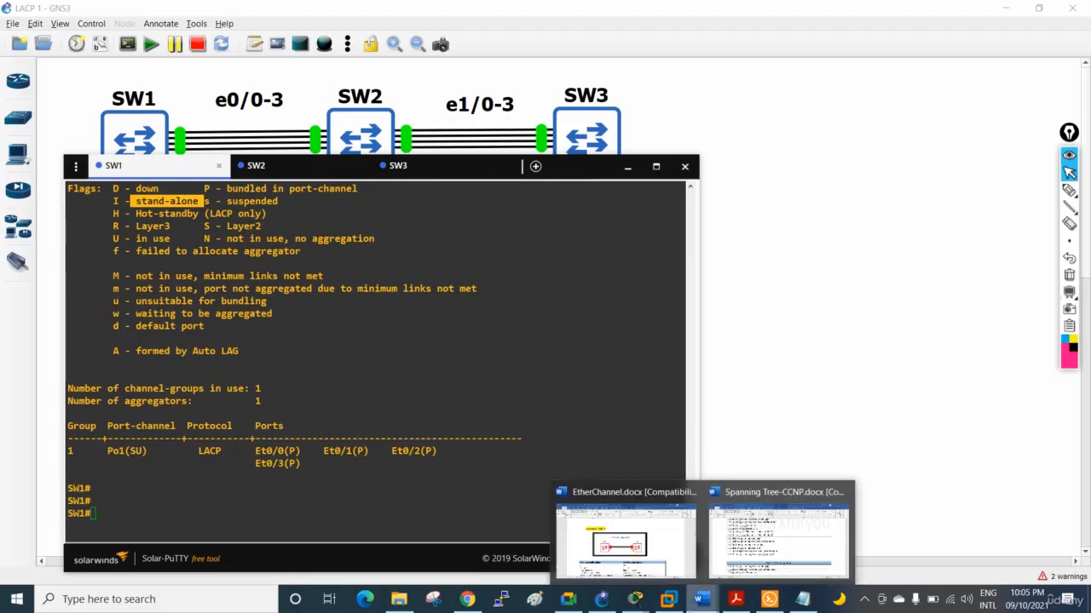
{"action": "left_click", "coordinate": [663, 552]}
{"action": "scroll", "coordinate": [840, 401], "scroll_direction": "down", "scroll_amount": 10}
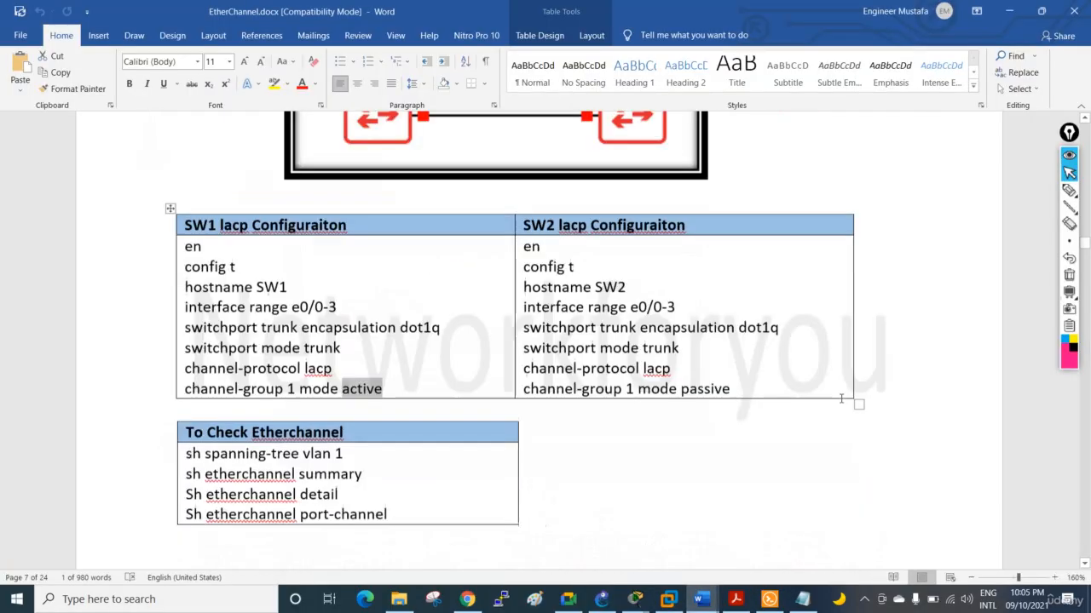
{"action": "scroll", "coordinate": [840, 401], "scroll_direction": "down", "scroll_amount": 15}
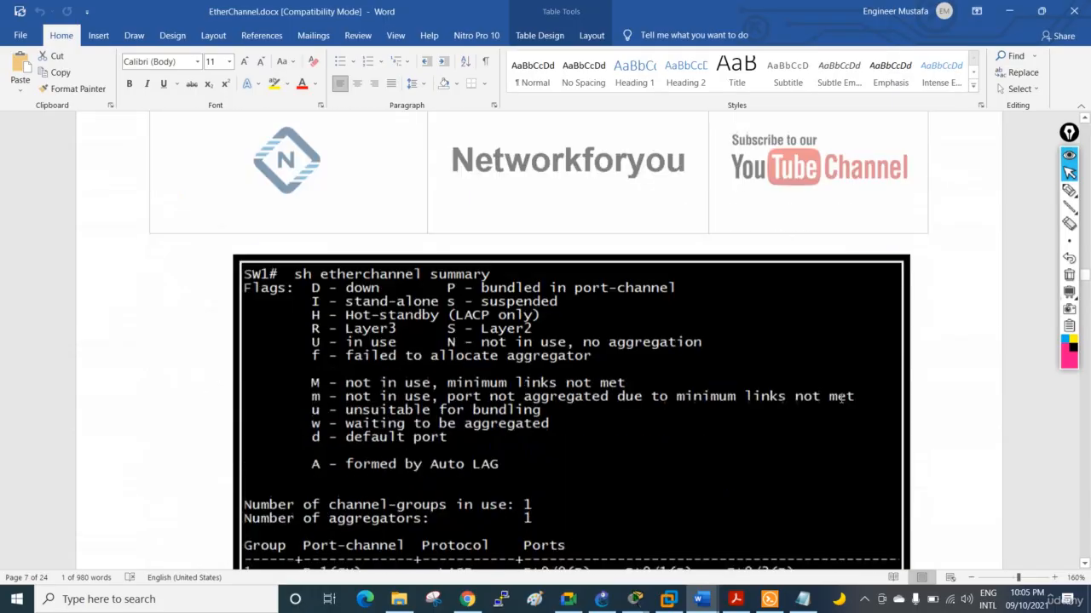
{"action": "scroll", "coordinate": [703, 413], "scroll_direction": "down", "scroll_amount": 15}
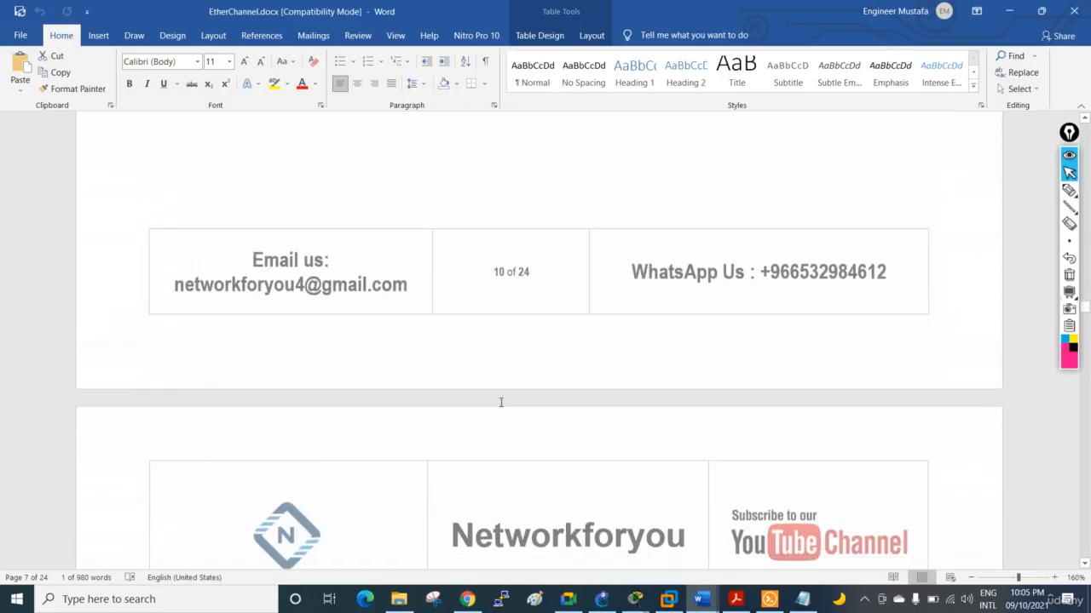
{"action": "scroll", "coordinate": [500, 407], "scroll_direction": "down", "scroll_amount": 10}
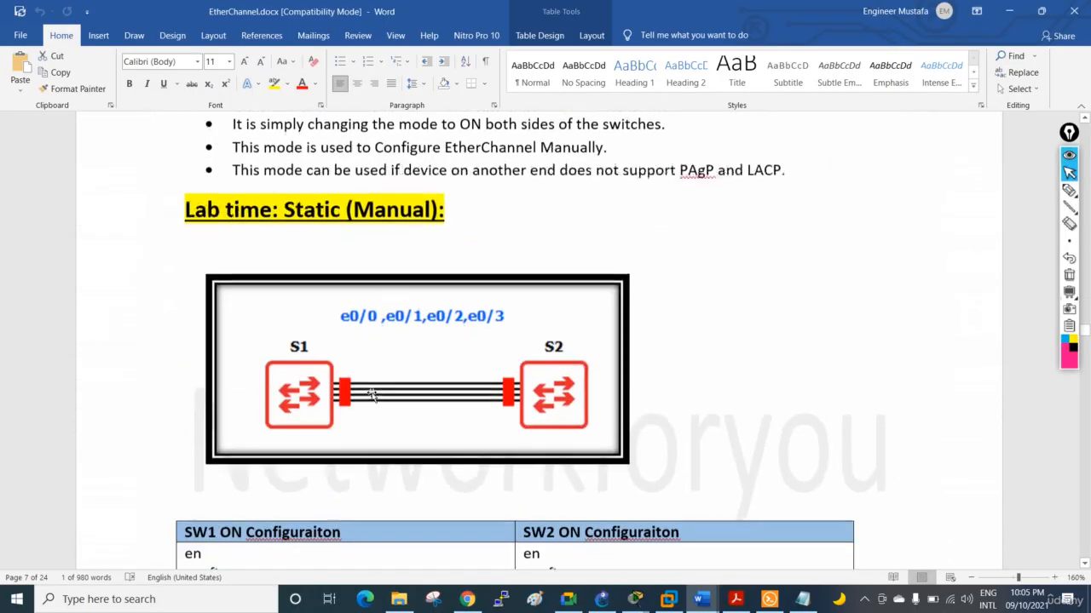
{"action": "scroll", "coordinate": [393, 342], "scroll_direction": "down", "scroll_amount": 15}
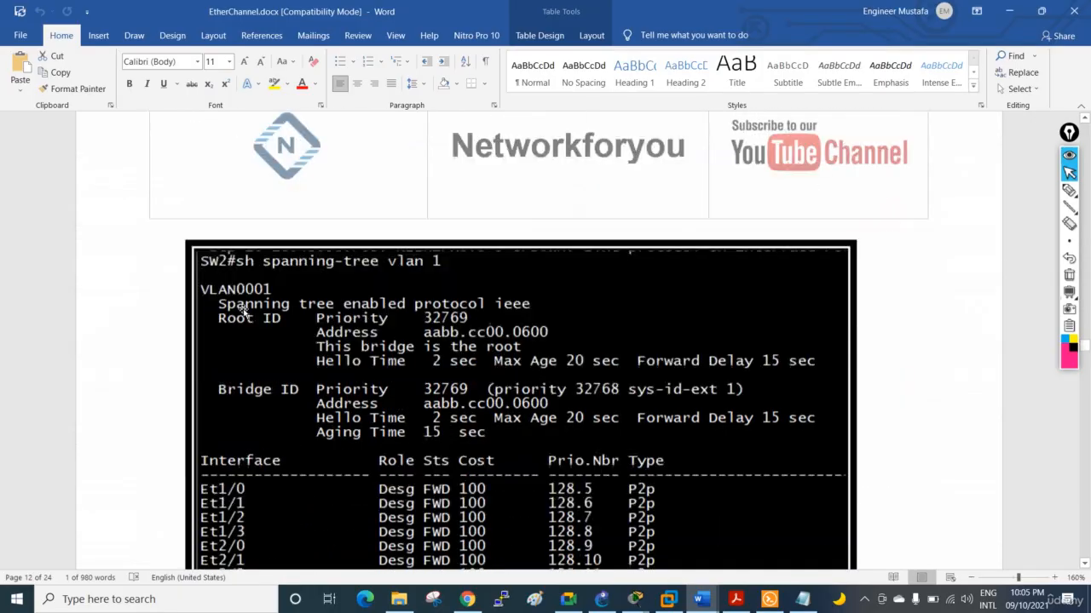
{"action": "scroll", "coordinate": [333, 370], "scroll_direction": "down", "scroll_amount": 15}
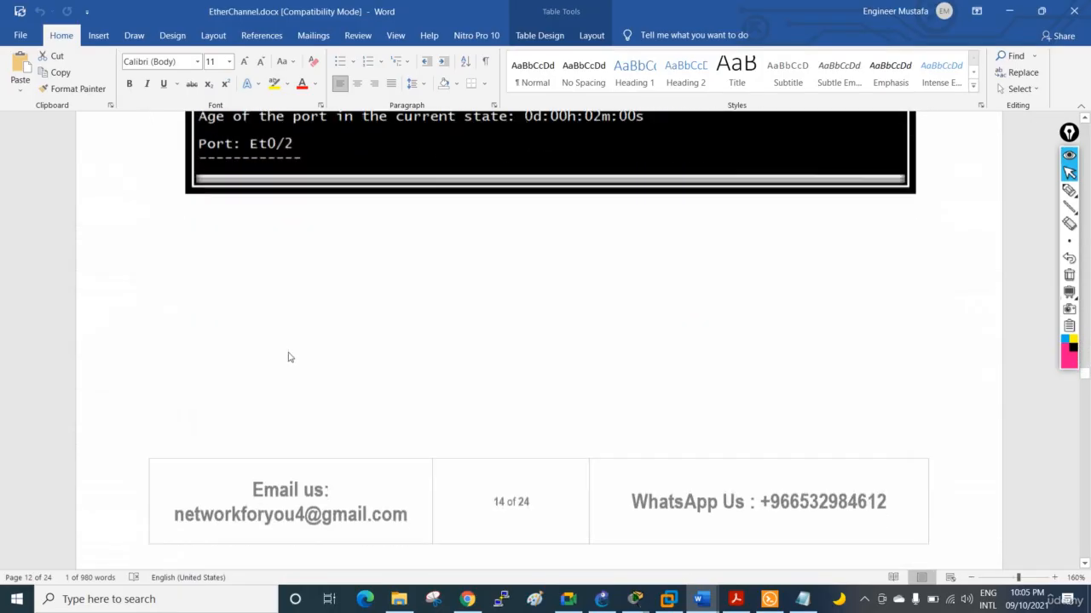
{"action": "scroll", "coordinate": [277, 358], "scroll_direction": "down", "scroll_amount": 15}
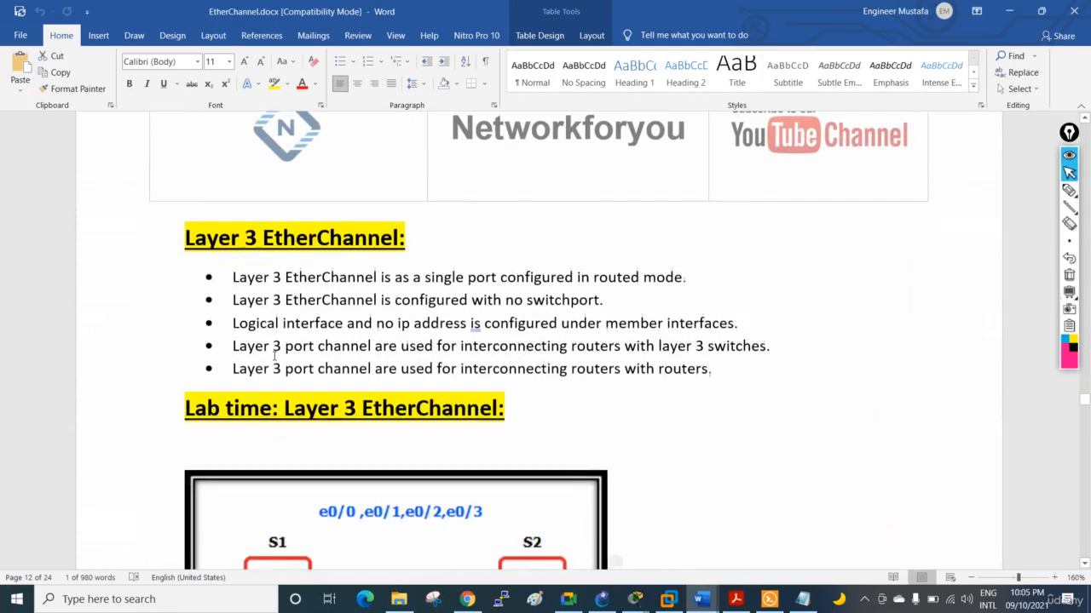
{"action": "scroll", "coordinate": [295, 353], "scroll_direction": "down", "scroll_amount": 1}
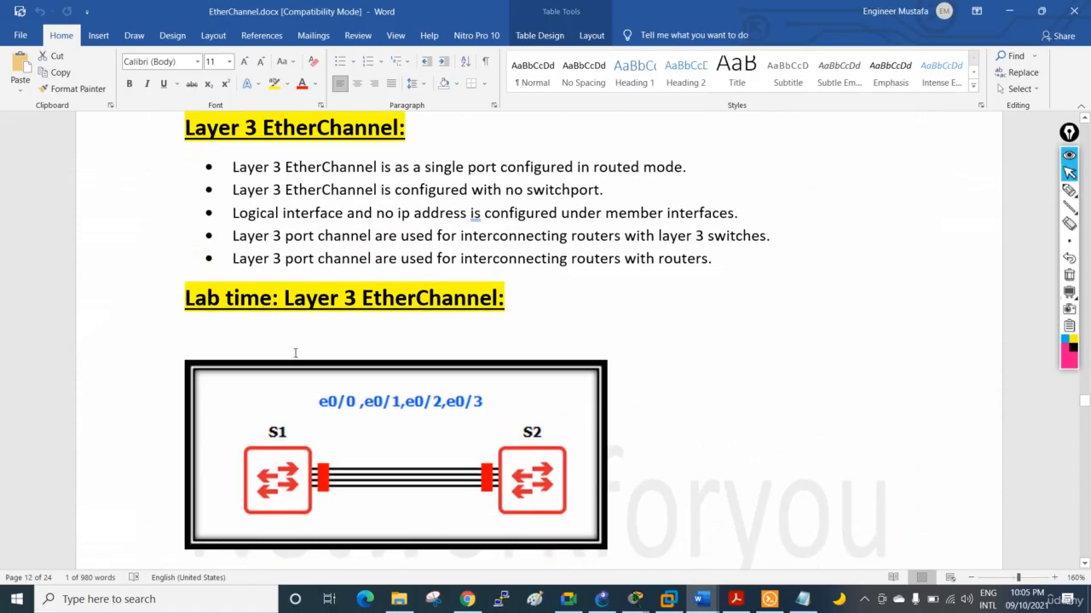
{"action": "scroll", "coordinate": [335, 299], "scroll_direction": "down", "scroll_amount": 6}
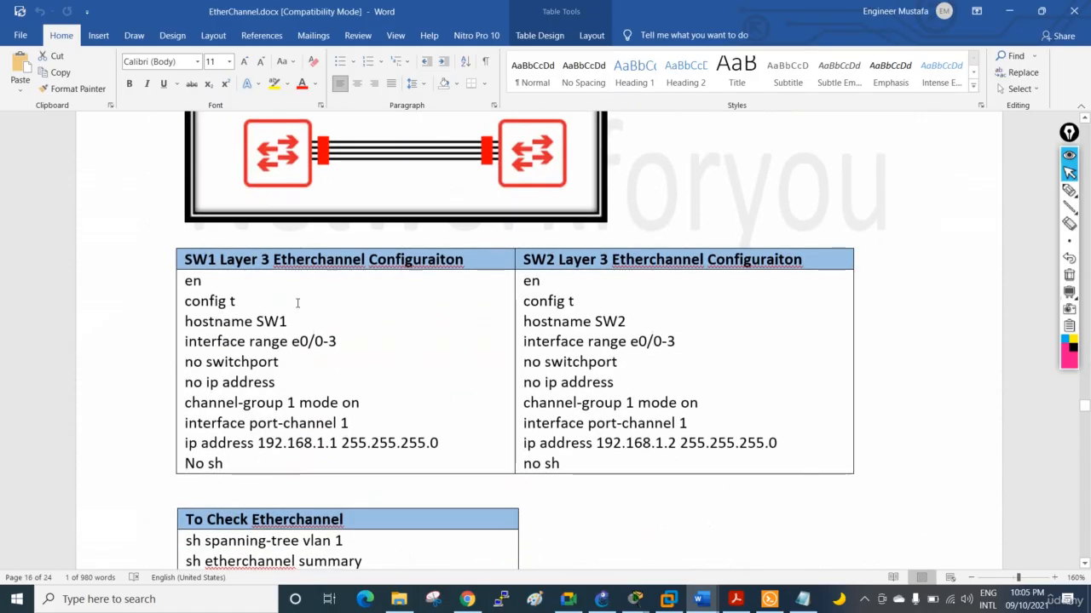
{"action": "scroll", "coordinate": [188, 322], "scroll_direction": "down", "scroll_amount": 1}
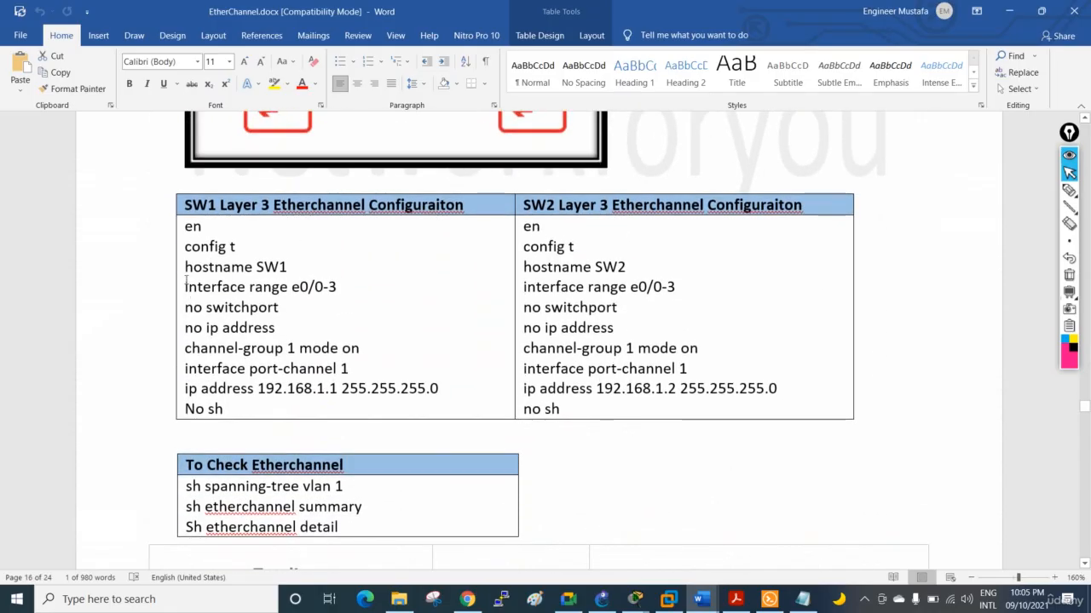
Highlight the SW1 Layer 3 configuration commands, from the interface range through channel-group 1 mode on and port-channel 1 to the IP address
{"action": "left_click_drag", "start_coordinate": [343, 290], "coordinate": [178, 235]}
{"action": "left_click", "coordinate": [277, 309]}
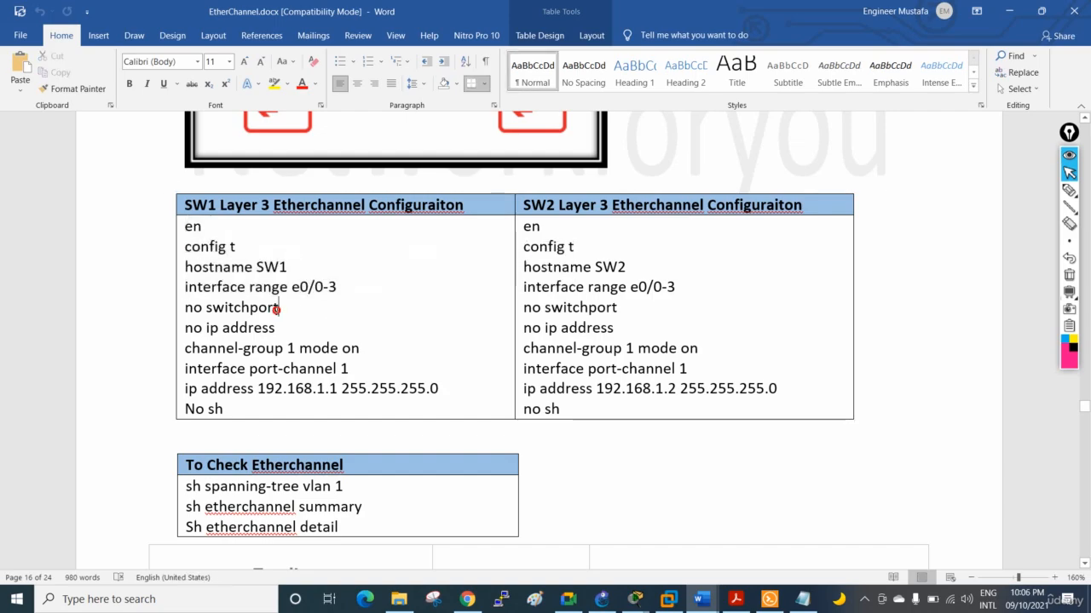
{"action": "left_click", "coordinate": [182, 331]}
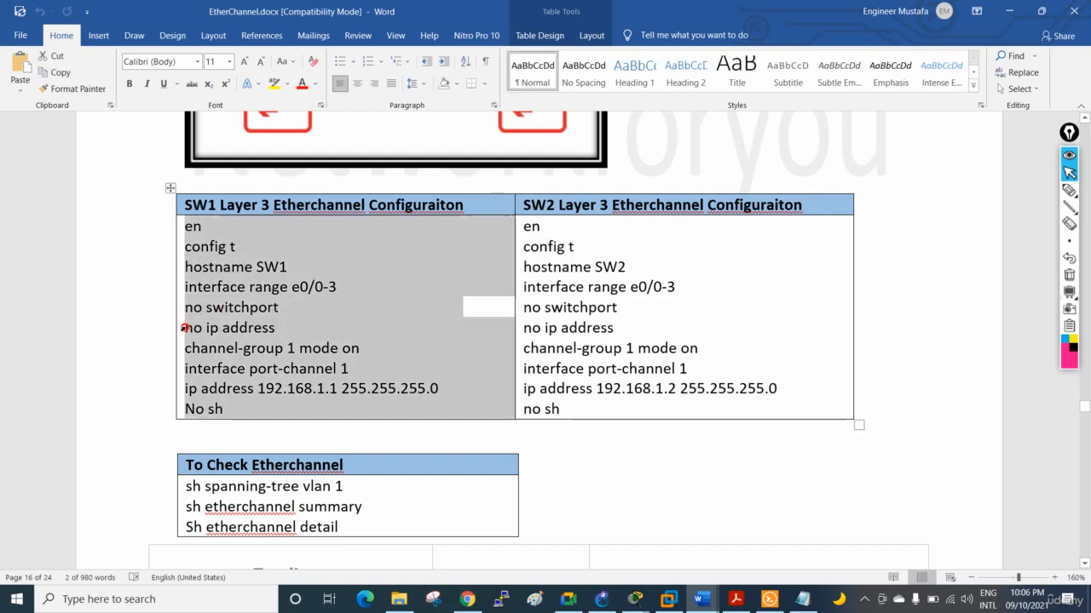
{"action": "left_click_drag", "start_coordinate": [361, 347], "coordinate": [192, 347]}
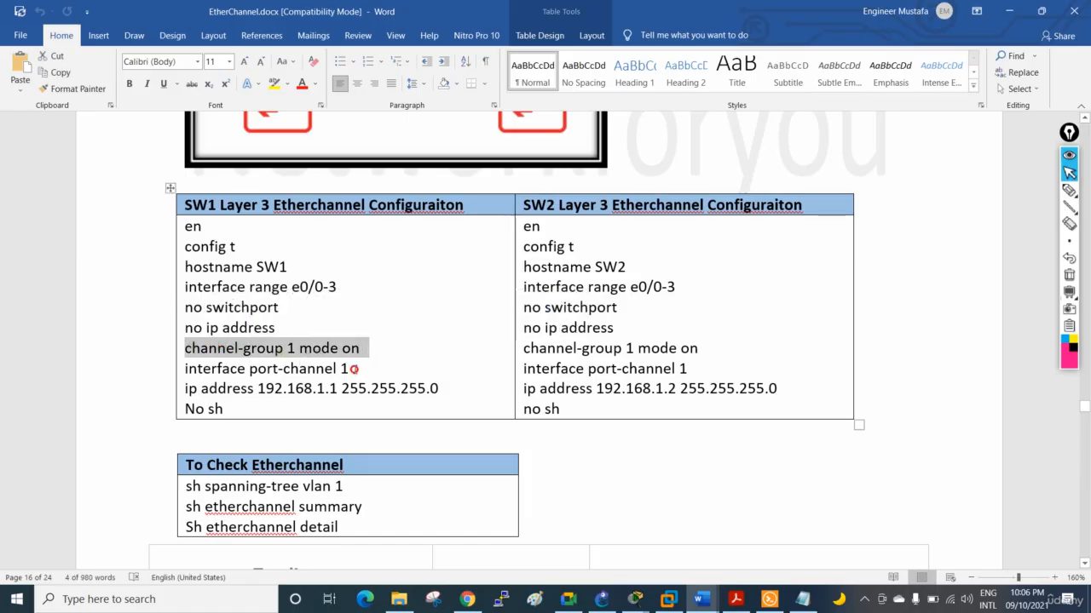
{"action": "left_click_drag", "start_coordinate": [351, 369], "coordinate": [245, 369]}
{"action": "triple_click", "coordinate": [245, 369]}
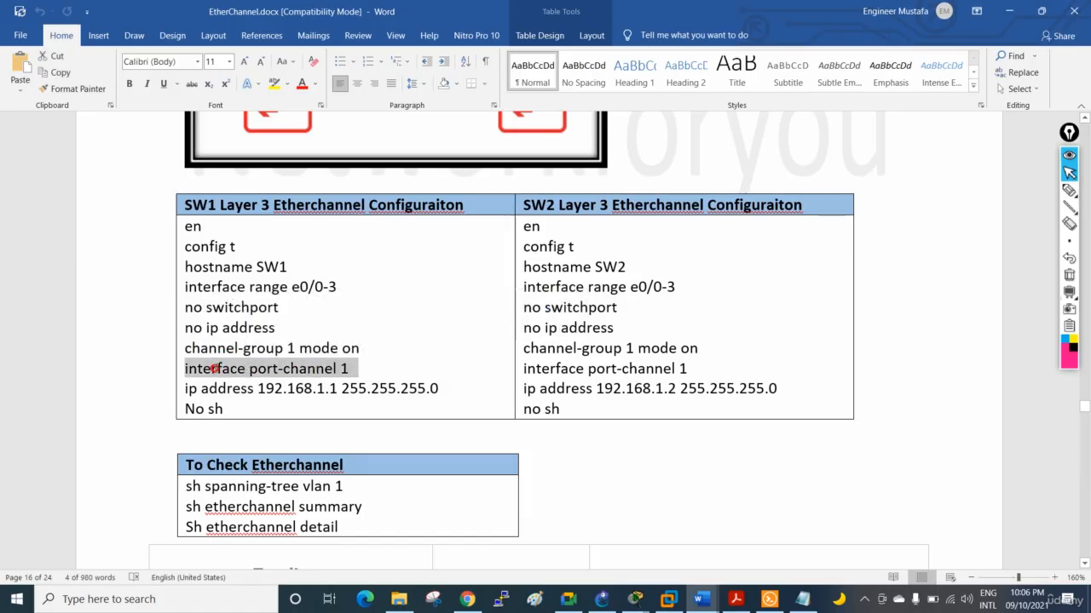
{"action": "left_click", "coordinate": [351, 373]}
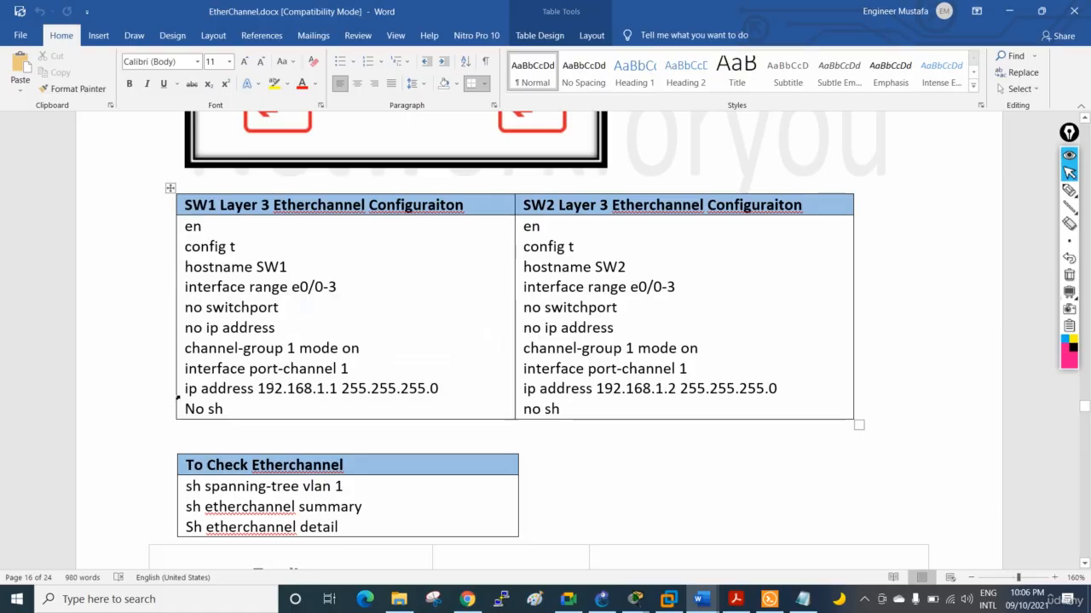
{"action": "left_click_drag", "start_coordinate": [185, 389], "coordinate": [341, 423]}
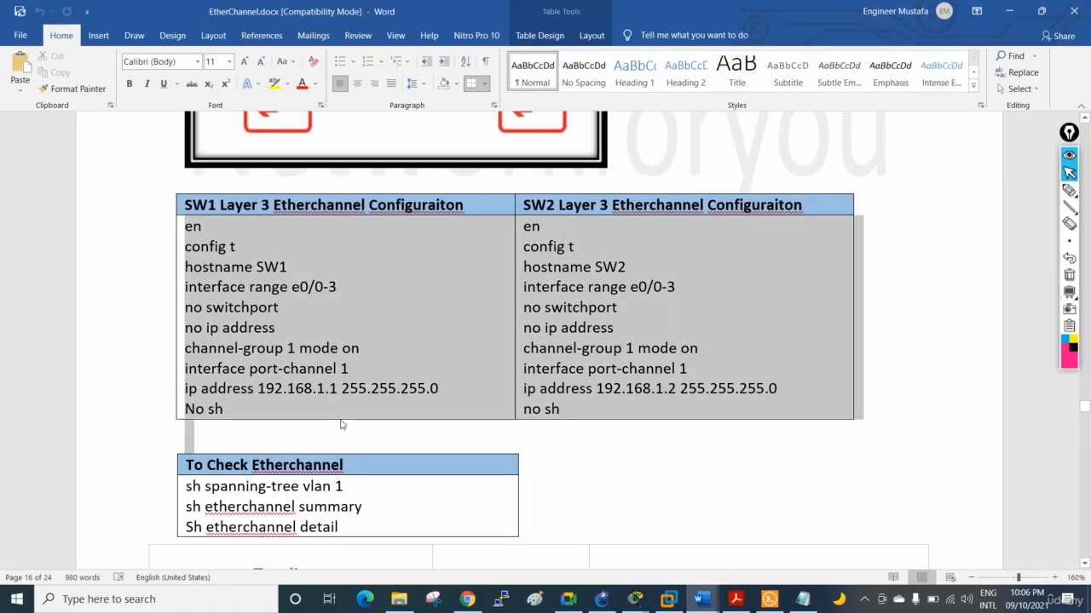
{"action": "left_click", "coordinate": [317, 438]}
Examine the SW2 show etherchannel summary example for Layer 3, and return to the Layer 3 configuration tables
{"action": "scroll", "coordinate": [316, 430], "scroll_direction": "down", "scroll_amount": 10}
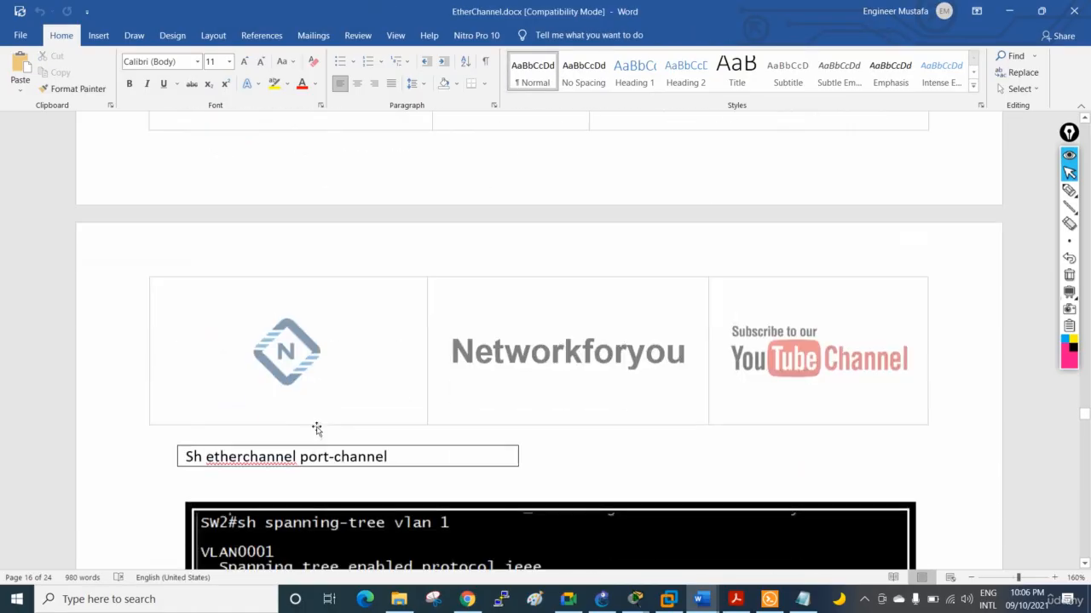
{"action": "scroll", "coordinate": [316, 429], "scroll_direction": "down", "scroll_amount": 15}
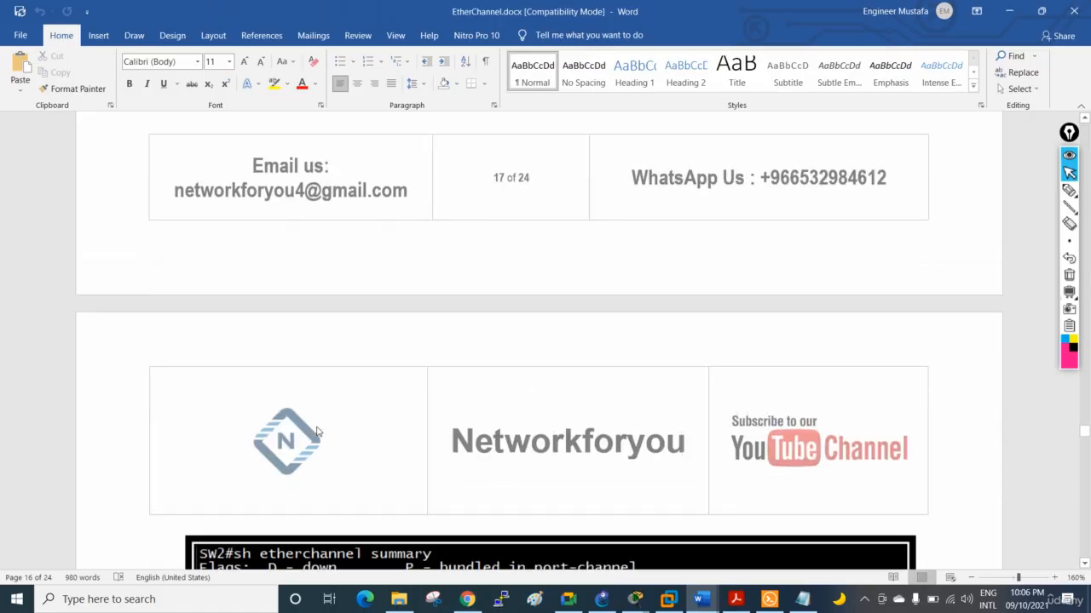
{"action": "scroll", "coordinate": [316, 432], "scroll_direction": "down", "scroll_amount": 7}
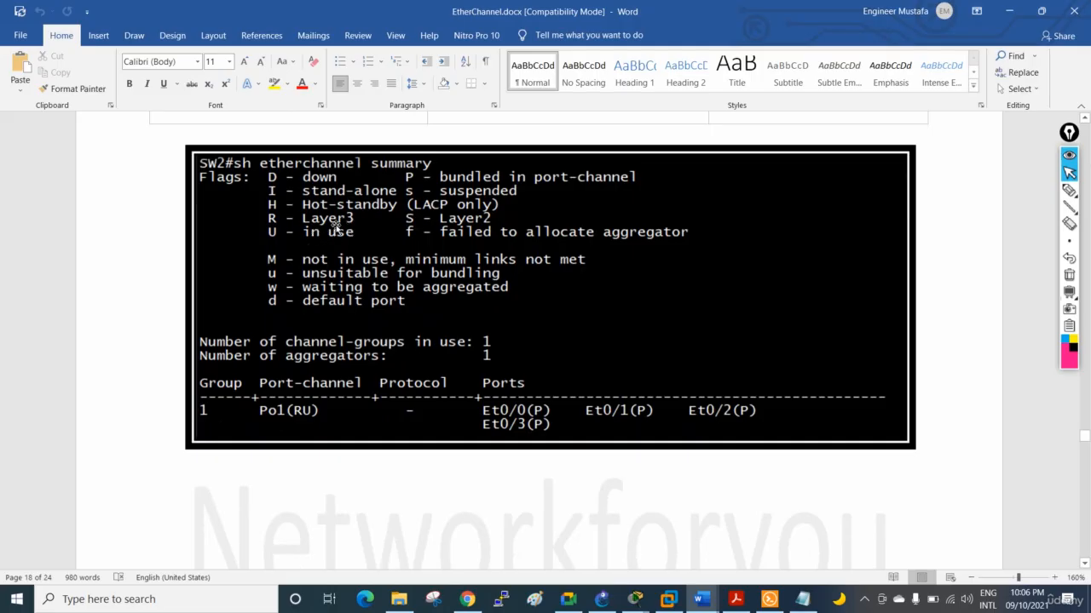
{"action": "scroll", "coordinate": [380, 321], "scroll_direction": "down", "scroll_amount": 10}
{"action": "scroll", "coordinate": [382, 320], "scroll_direction": "up", "scroll_amount": 3}
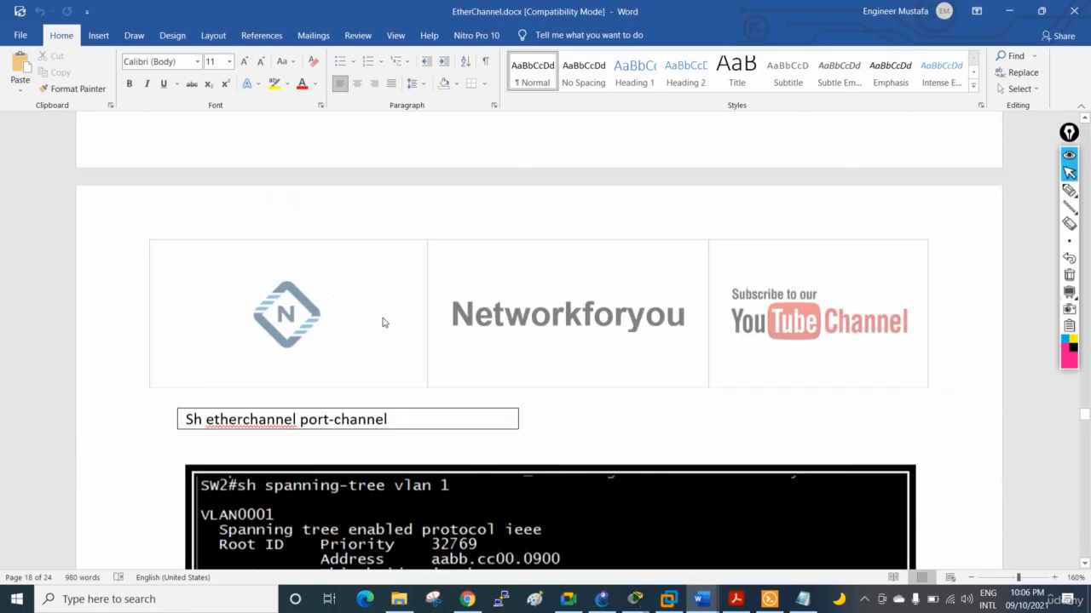
{"action": "scroll", "coordinate": [382, 322], "scroll_direction": "up", "scroll_amount": 15}
{"action": "scroll", "coordinate": [382, 321], "scroll_direction": "down", "scroll_amount": 4}
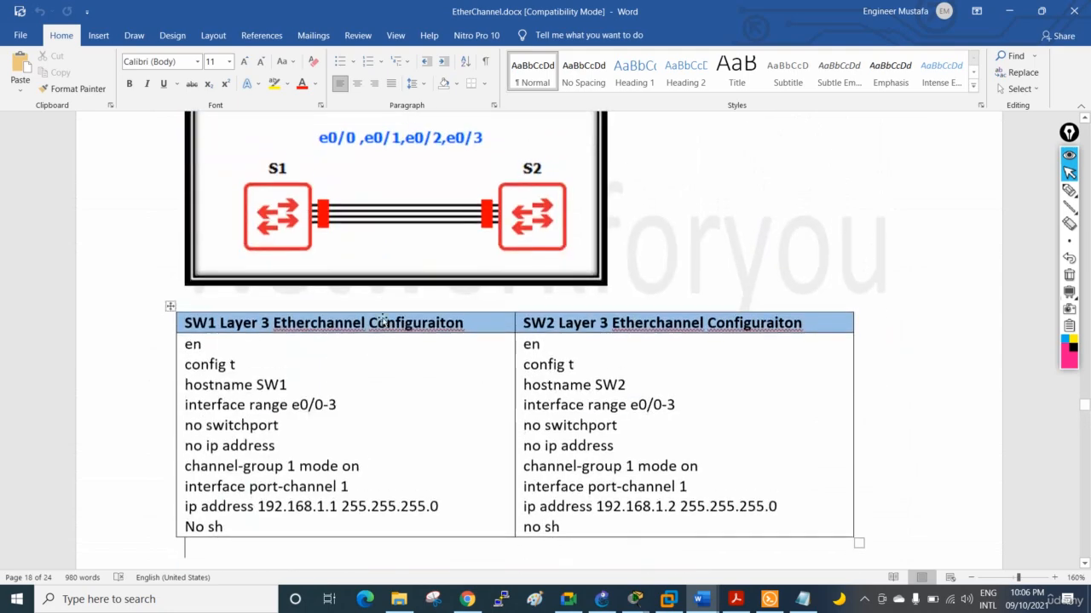
{"action": "scroll", "coordinate": [383, 321], "scroll_direction": "up", "scroll_amount": 3}
{"action": "scroll", "coordinate": [318, 247], "scroll_direction": "down", "scroll_amount": 6}
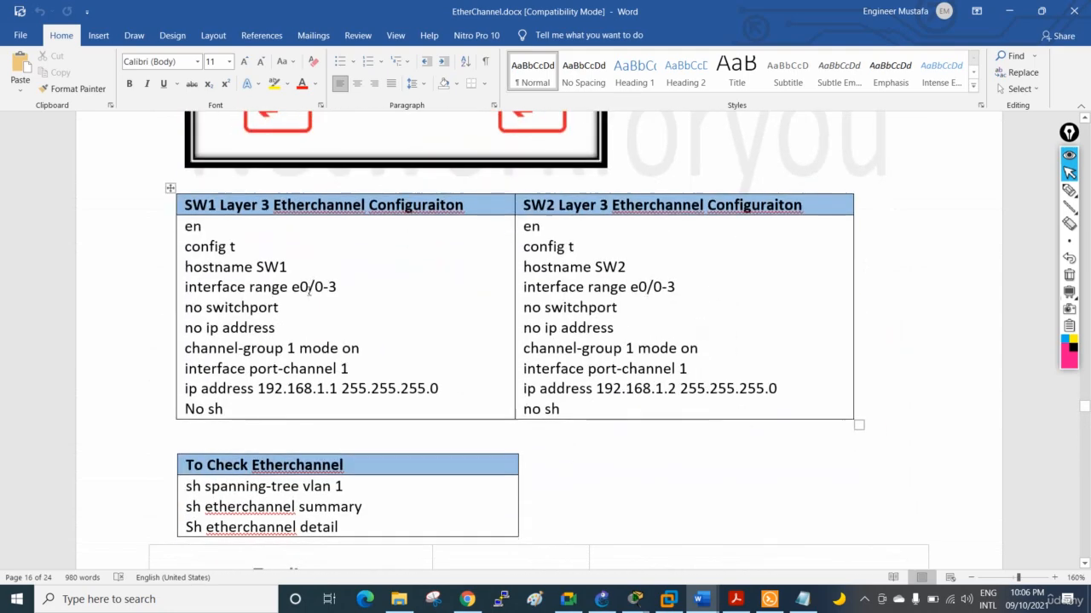
Highlight the no switchport, no ip address and ip address 192.168.1.1 255.255.255.0 lines one by one in the SW1 Layer 3 table
{"action": "left_click", "coordinate": [288, 330]}
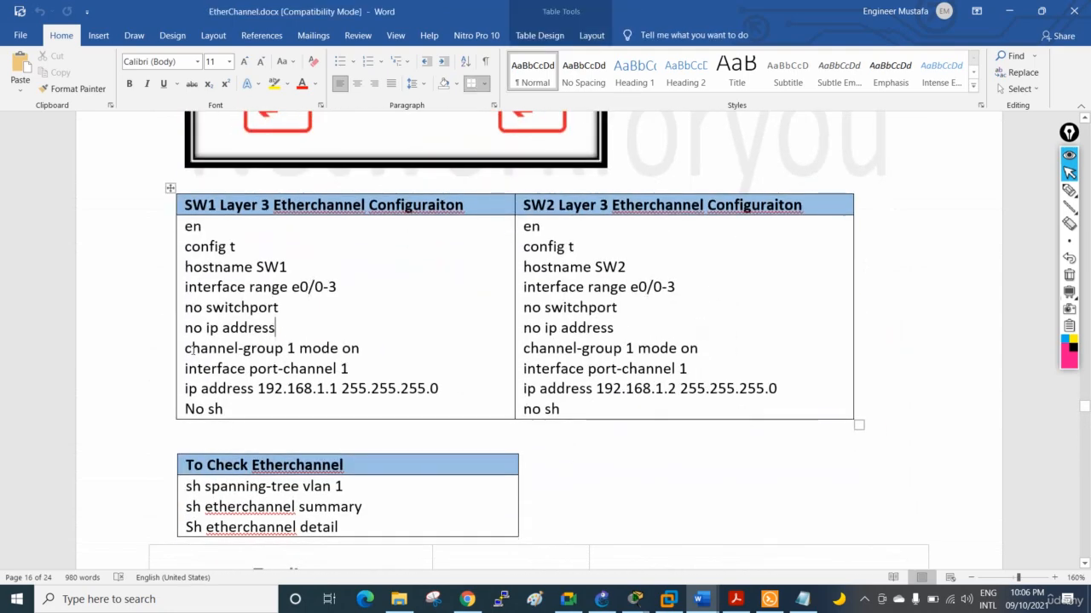
{"action": "left_click_drag", "start_coordinate": [312, 306], "coordinate": [190, 307]}
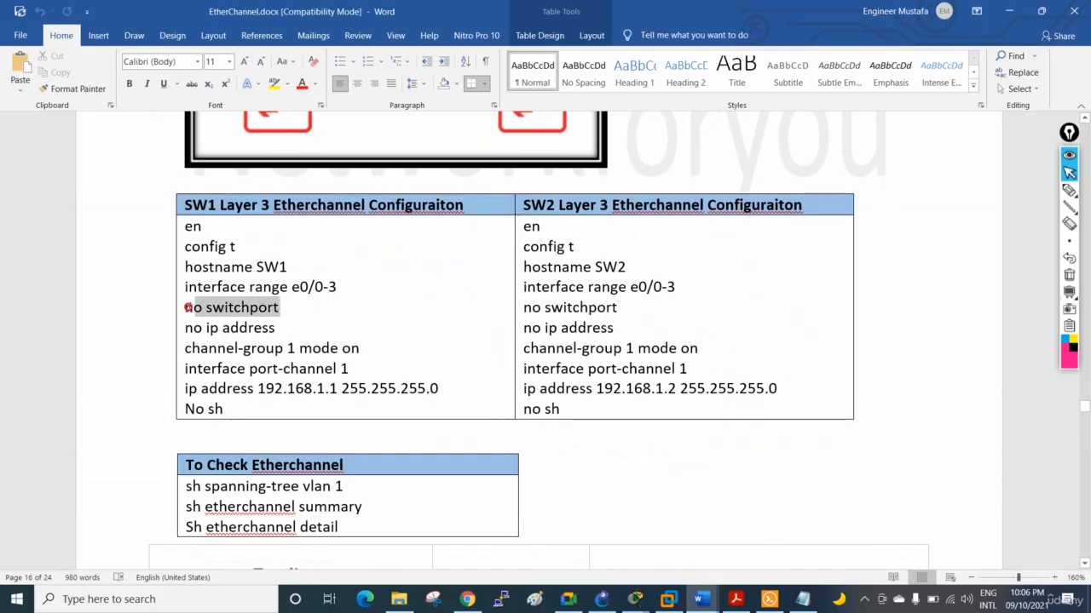
{"action": "left_click_drag", "start_coordinate": [287, 330], "coordinate": [184, 328]}
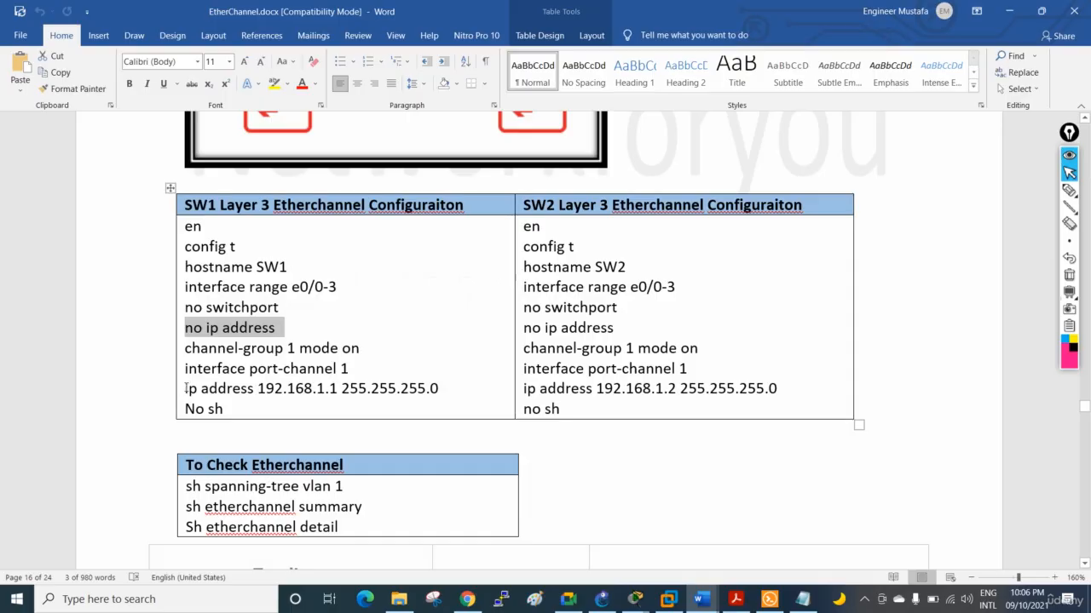
{"action": "left_click_drag", "start_coordinate": [186, 388], "coordinate": [444, 389]}
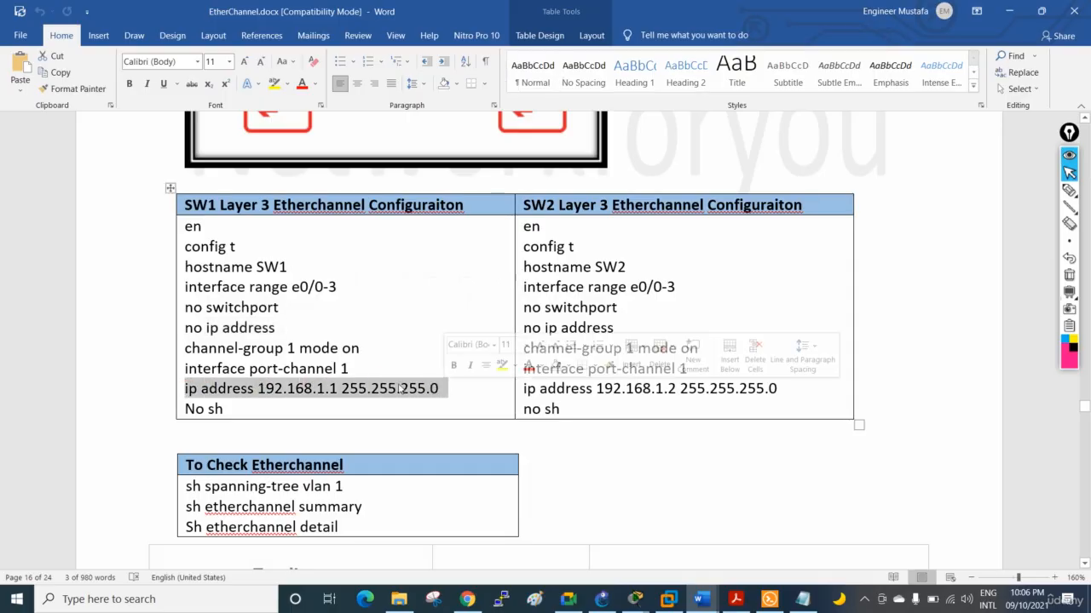
Highlight the no switchport and no ip address commands together in the SW1 Layer 3 configuration, and clear the selection
{"action": "left_click", "coordinate": [271, 327]}
{"action": "mouse_move", "coordinate": [278, 329]}
{"action": "left_mouse_down"}
{"action": "mouse_move", "coordinate": [186, 309]}
{"action": "mouse_move", "coordinate": [259, 331]}
{"action": "left_mouse_up"}
{"action": "left_click", "coordinate": [181, 311]}
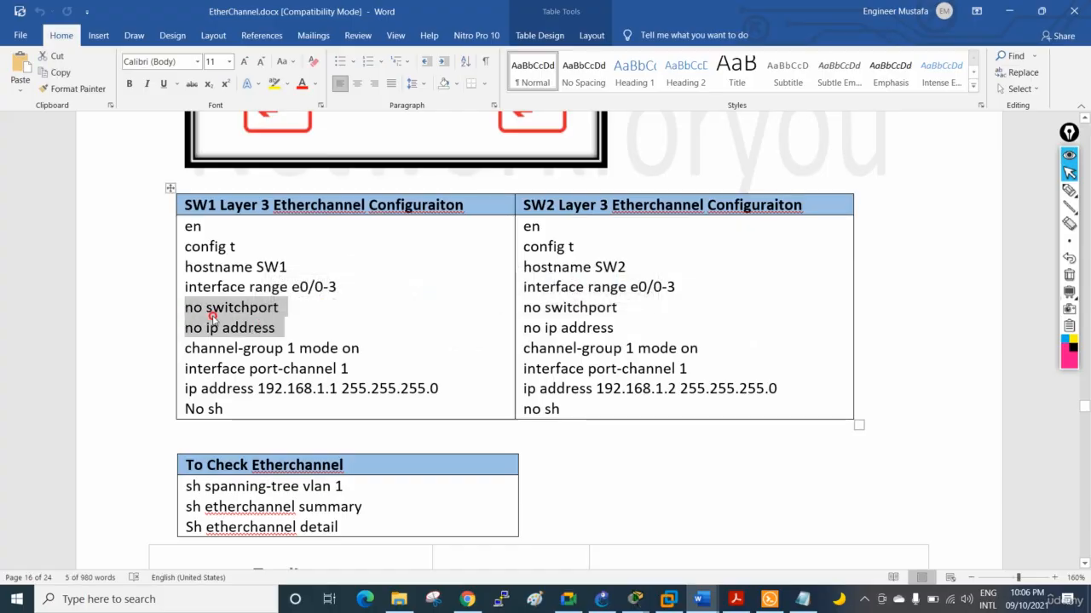
{"action": "left_click", "coordinate": [213, 308]}
Review the SW2 spanning-tree and EtherChannel summary examples in the notes, and return to the Layer 3 EtherChannel lab diagram
{"action": "scroll", "coordinate": [315, 333], "scroll_direction": "down", "scroll_amount": 10}
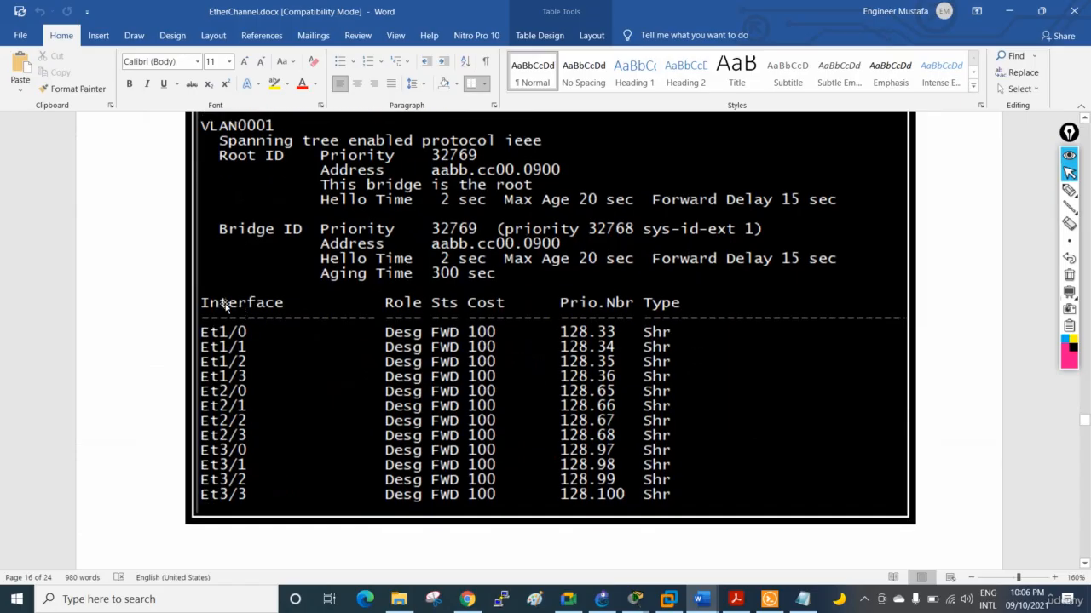
{"action": "scroll", "coordinate": [295, 305], "scroll_direction": "down", "scroll_amount": 10}
{"action": "scroll", "coordinate": [294, 308], "scroll_direction": "down", "scroll_amount": 3}
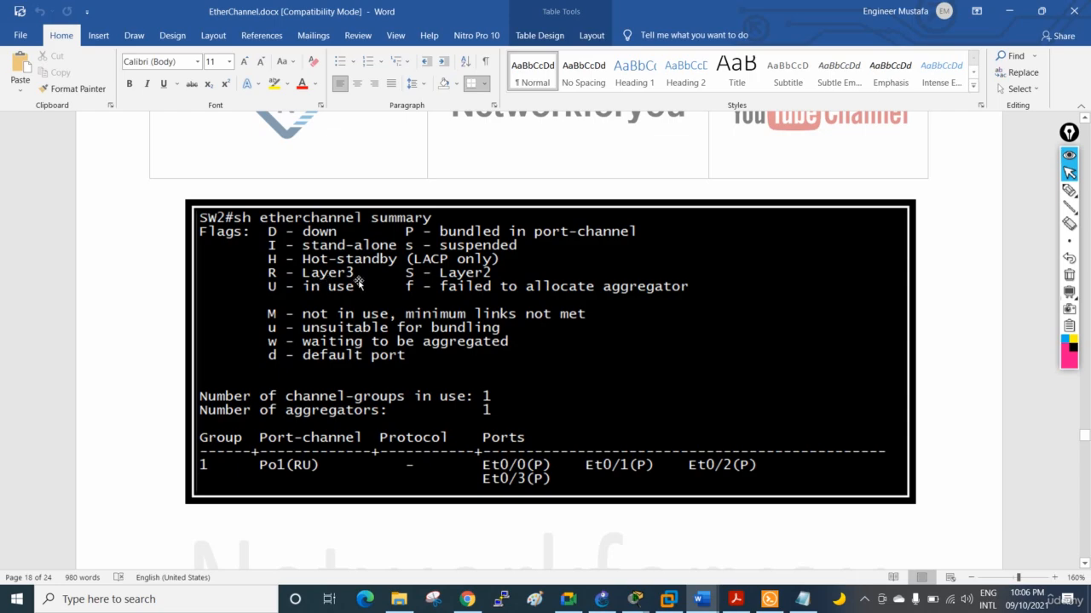
{"action": "scroll", "coordinate": [509, 353], "scroll_direction": "up", "scroll_amount": 10}
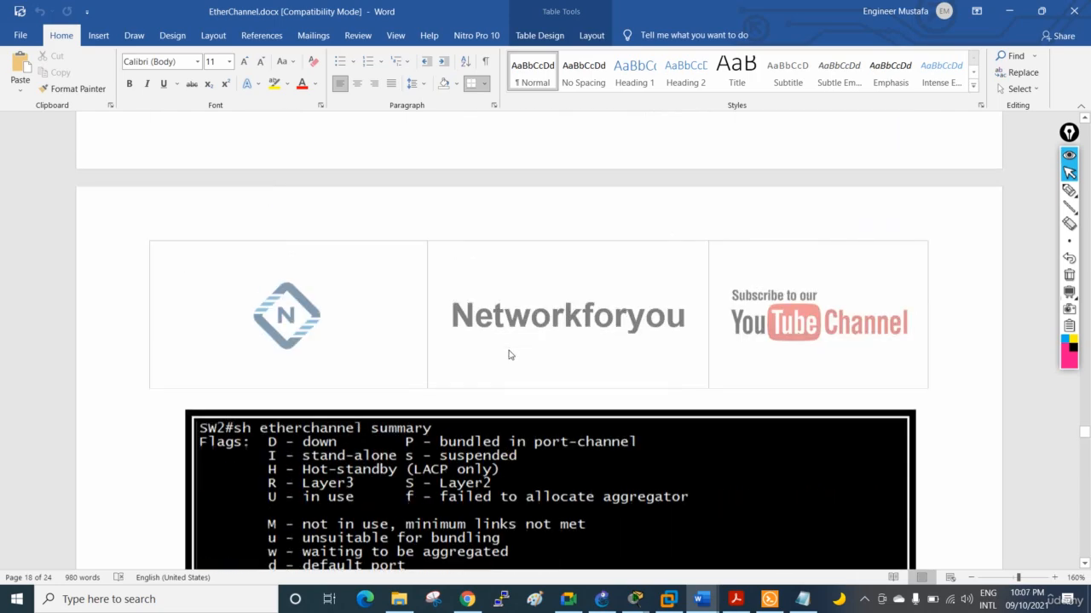
{"action": "scroll", "coordinate": [514, 364], "scroll_direction": "up", "scroll_amount": 15}
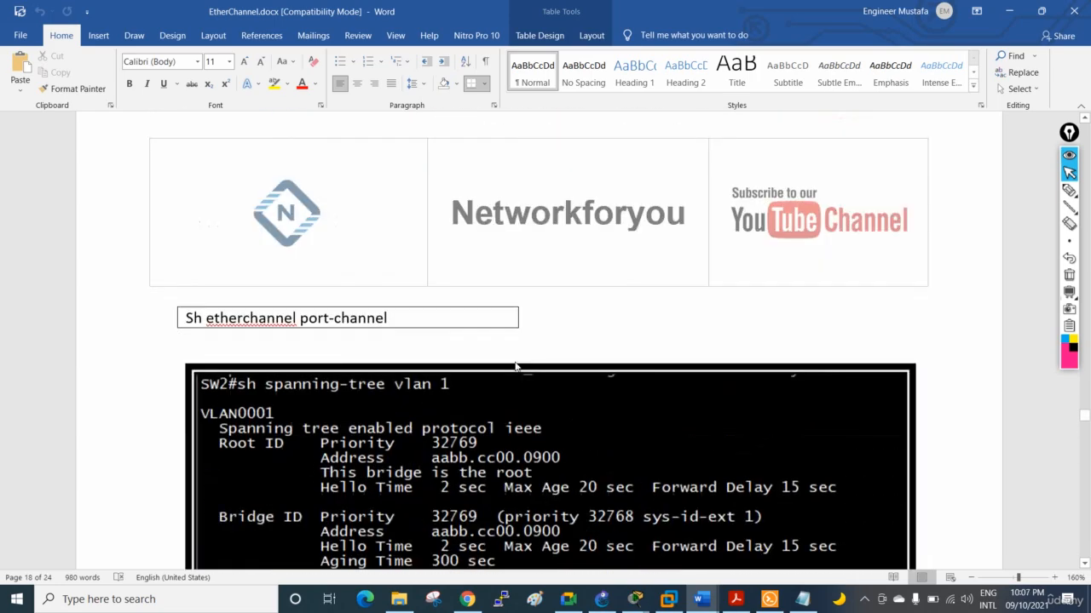
{"action": "scroll", "coordinate": [515, 364], "scroll_direction": "up", "scroll_amount": 1}
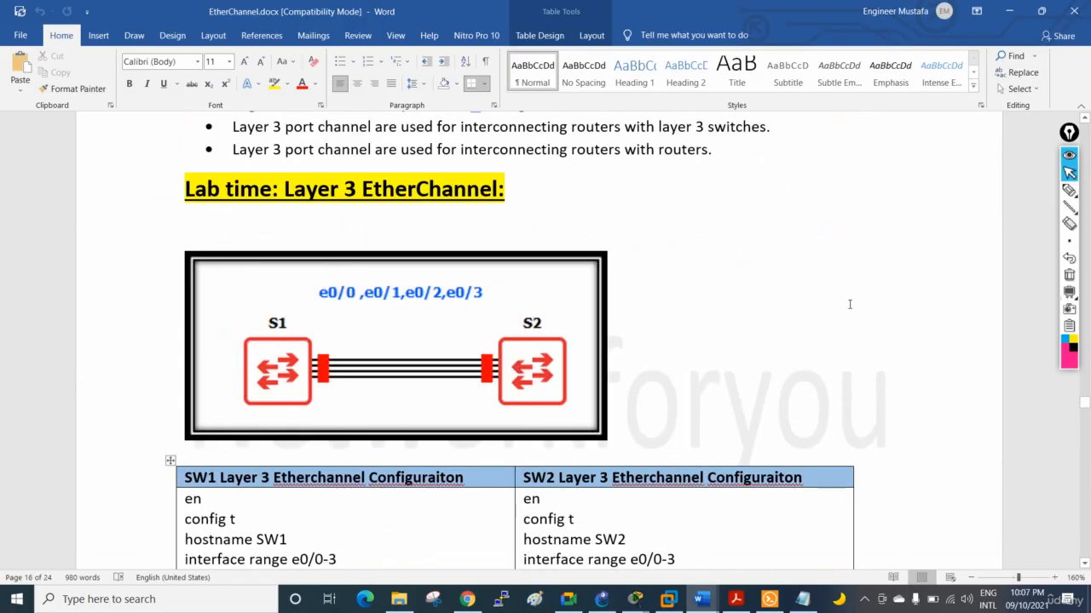
Handwrite "L3 Switch" and "L2 Switch" beside the lab heading, underline EtherChannel in the heading, and erase all the annotations
{"action": "left_click", "coordinate": [1069, 189]}
{"action": "mouse_move", "coordinate": [722, 192]}
{"action": "left_mouse_down"}
{"action": "mouse_move", "coordinate": [732, 224]}
{"action": "mouse_move", "coordinate": [752, 209]}
{"action": "mouse_move", "coordinate": [764, 226]}
{"action": "left_mouse_up"}
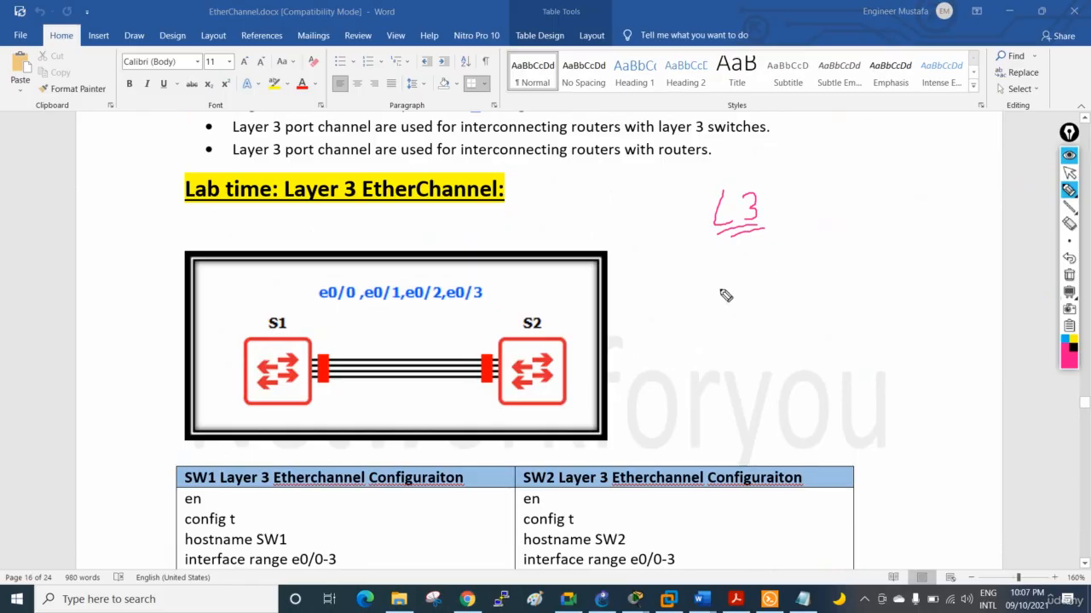
{"action": "left_click_drag", "start_coordinate": [363, 209], "coordinate": [465, 210]}
{"action": "mouse_move", "coordinate": [753, 263]}
{"action": "left_mouse_down"}
{"action": "mouse_move", "coordinate": [762, 293]}
{"action": "mouse_move", "coordinate": [798, 288]}
{"action": "left_mouse_up"}
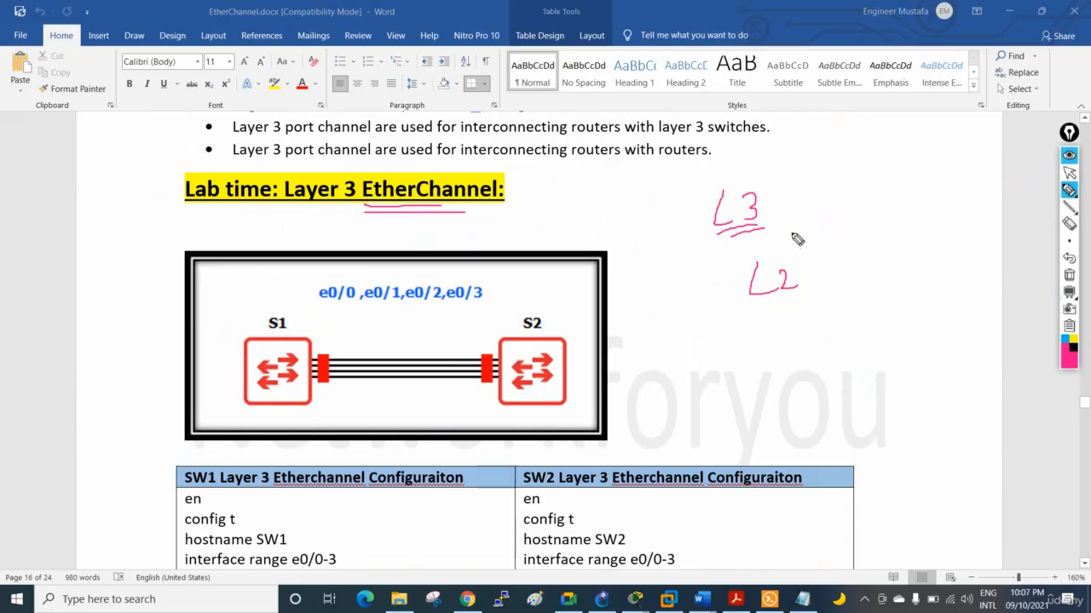
{"action": "mouse_move", "coordinate": [793, 207]}
{"action": "left_mouse_down"}
{"action": "mouse_move", "coordinate": [821, 212]}
{"action": "mouse_move", "coordinate": [847, 178]}
{"action": "mouse_move", "coordinate": [909, 213]}
{"action": "left_mouse_up"}
{"action": "left_click_drag", "start_coordinate": [834, 191], "coordinate": [862, 184]}
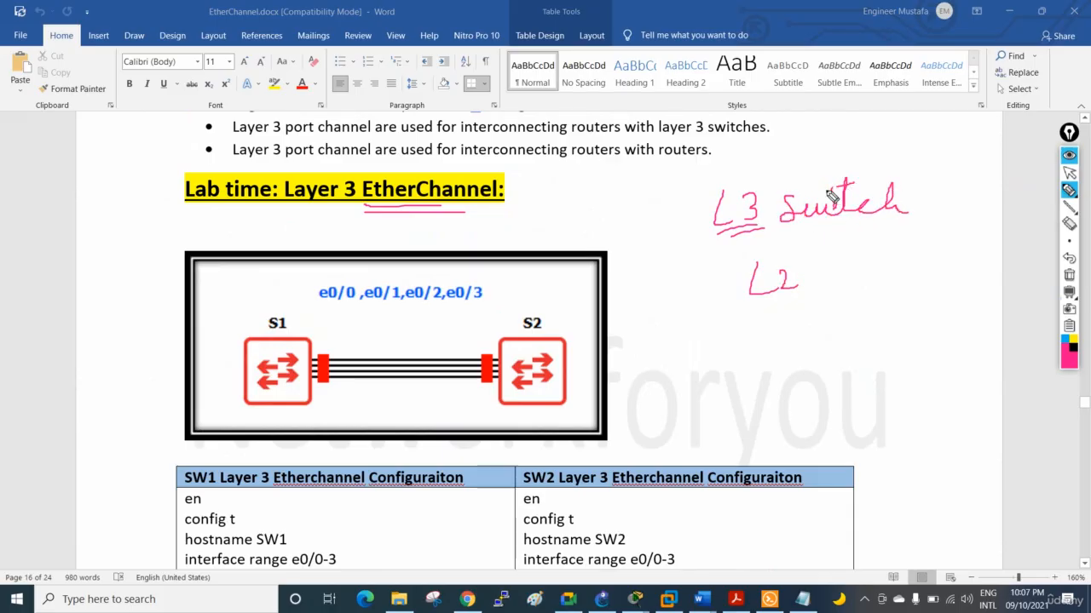
{"action": "mouse_move", "coordinate": [811, 282]}
{"action": "left_mouse_down"}
{"action": "mouse_move", "coordinate": [874, 277]}
{"action": "mouse_move", "coordinate": [942, 249]}
{"action": "left_mouse_up"}
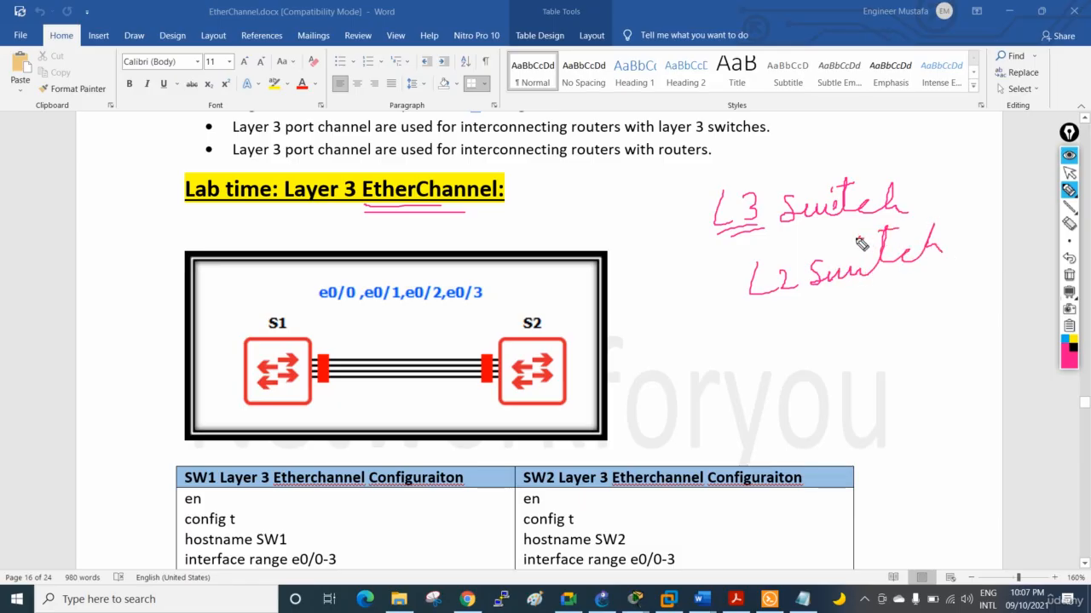
{"action": "left_click", "coordinate": [1070, 275]}
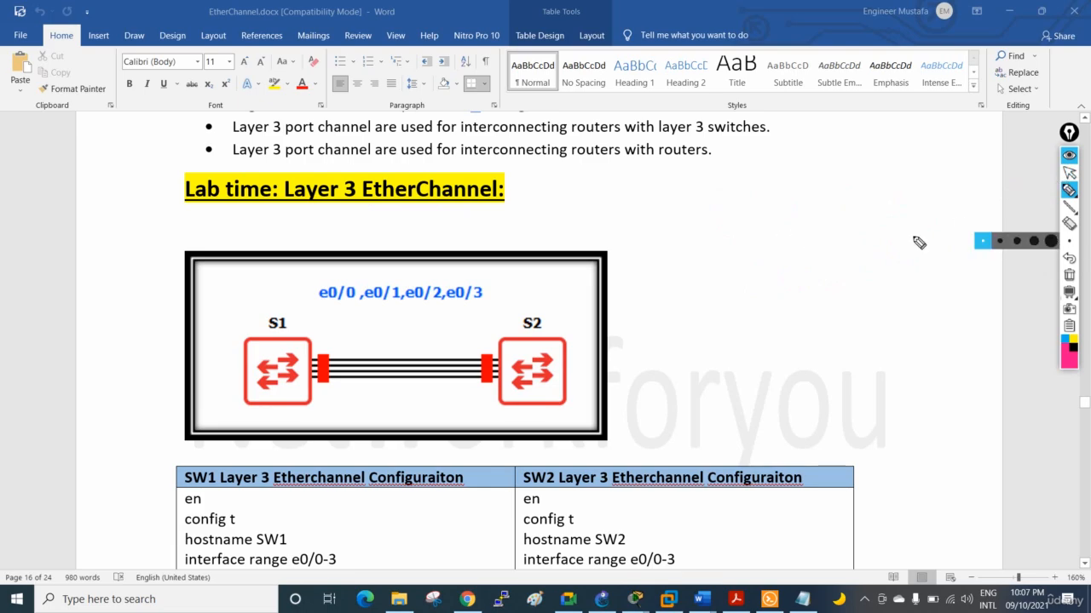
{"action": "left_click", "coordinate": [1069, 173]}
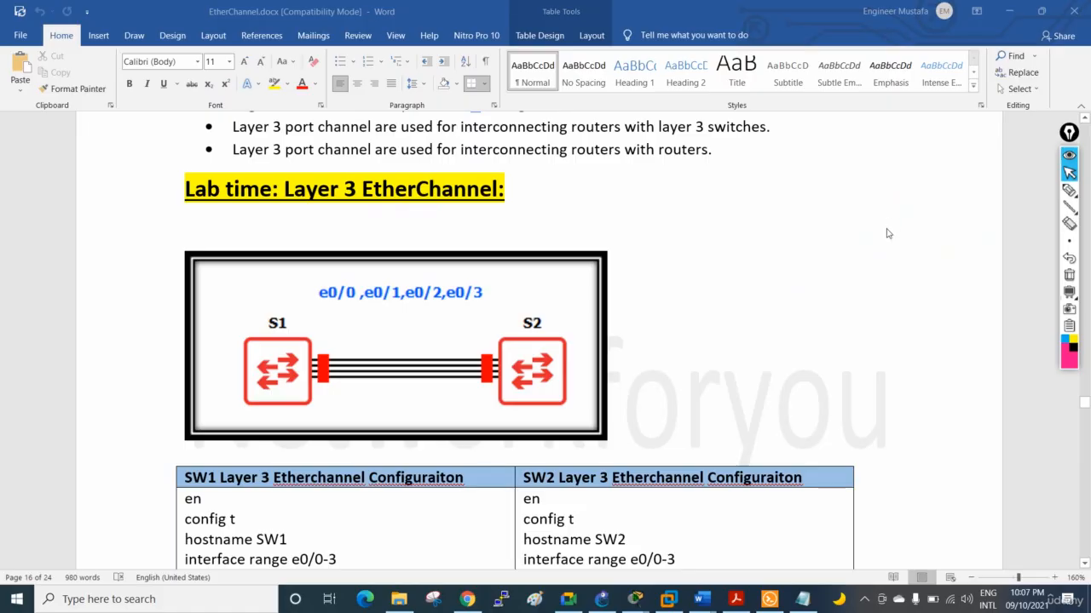
Handwrite a new pink note in the blank area beside the Layer 3 EtherChannel heading and diagram
{"action": "left_click", "coordinate": [1070, 190]}
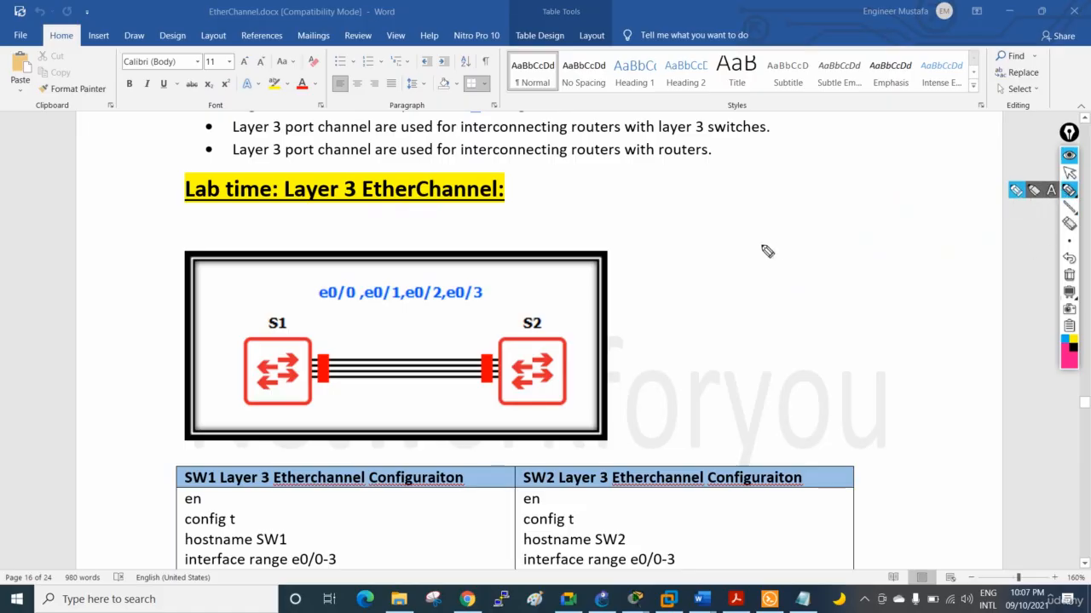
{"action": "mouse_move", "coordinate": [773, 237]}
{"action": "left_mouse_down"}
{"action": "mouse_move", "coordinate": [765, 269]}
{"action": "mouse_move", "coordinate": [774, 244]}
{"action": "mouse_move", "coordinate": [835, 233]}
{"action": "left_mouse_up"}
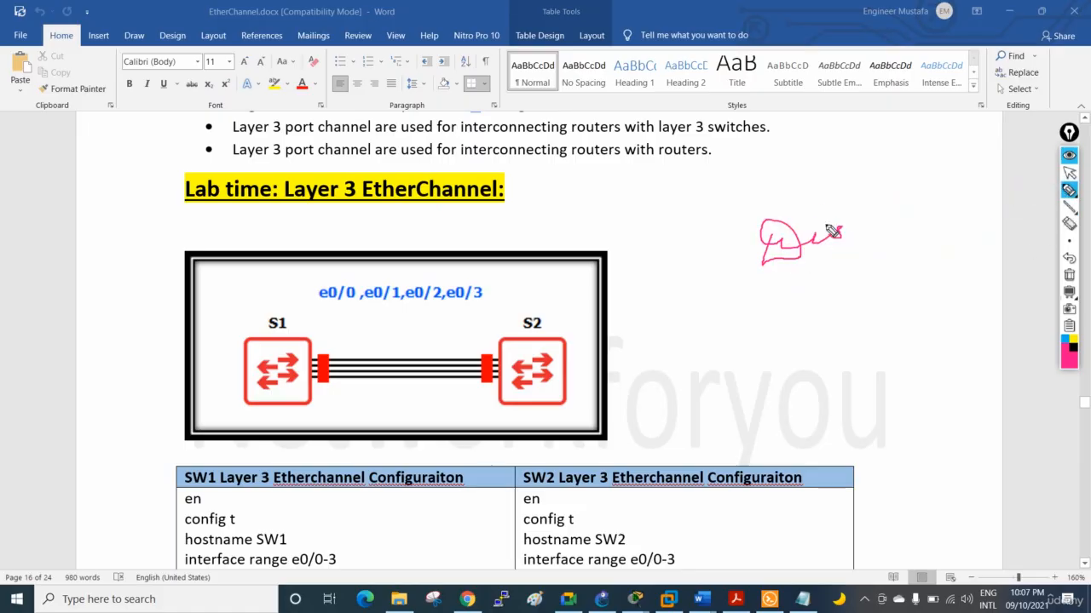